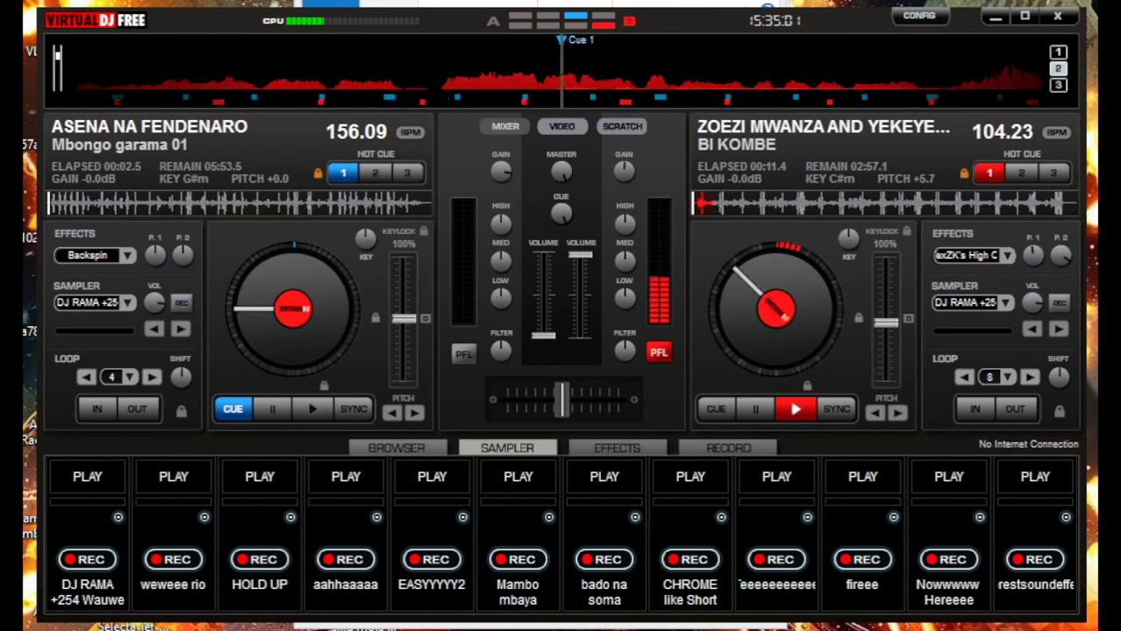
- Set deck A to 158.83 BPM and start ASENA NA FENDENARO from its first cue point in a 4-beat loop
key(Tab)
key(s)
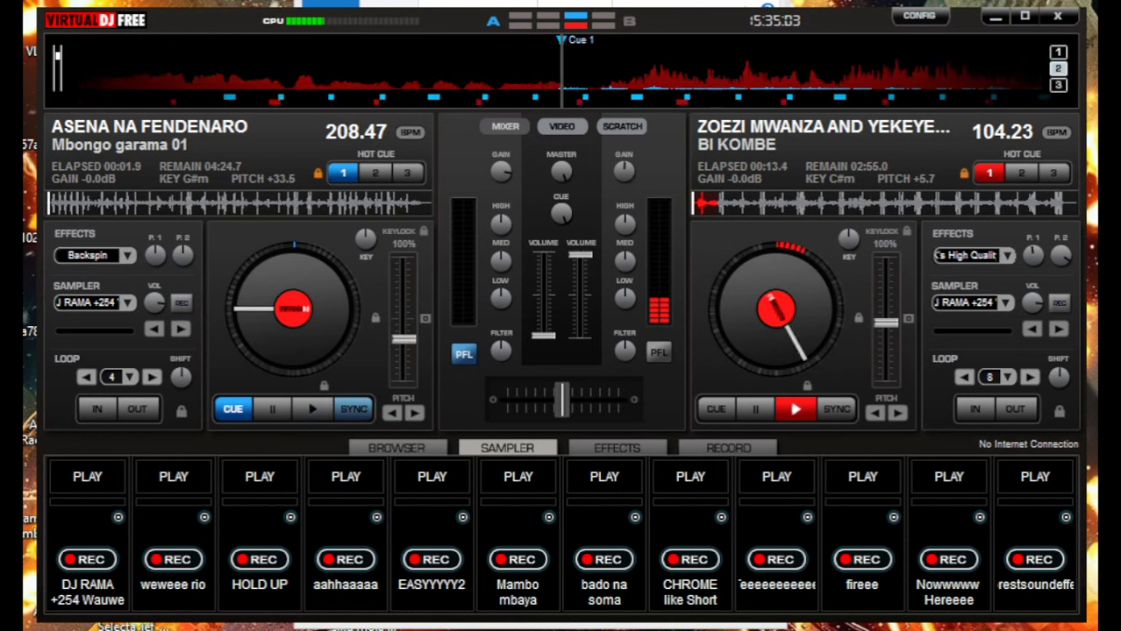
scroll(403, 338, up, 2)
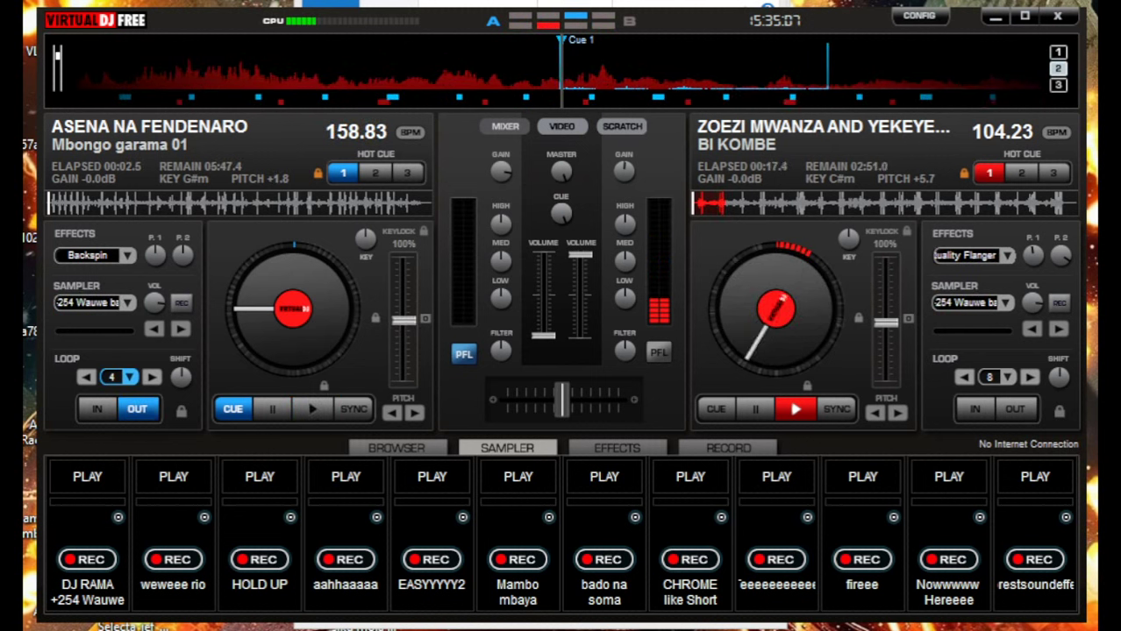
key(space)
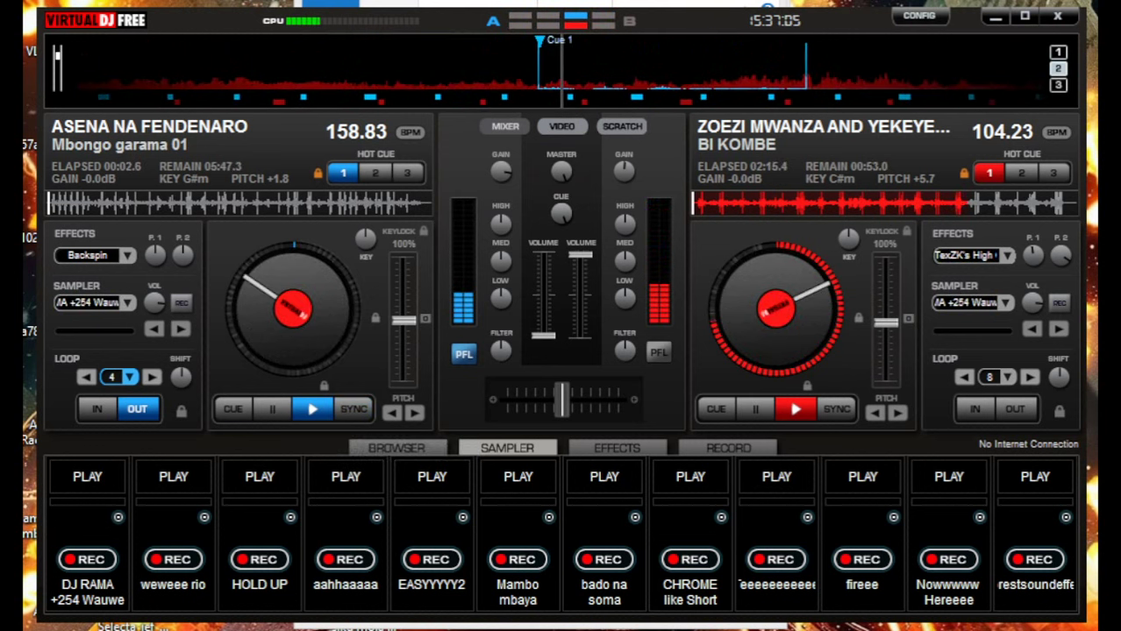
- Bring in ASENA NA FENDENARO over the restsoundeffect and HOLD UP samples, release its loop, and stop deck B
key(F12)
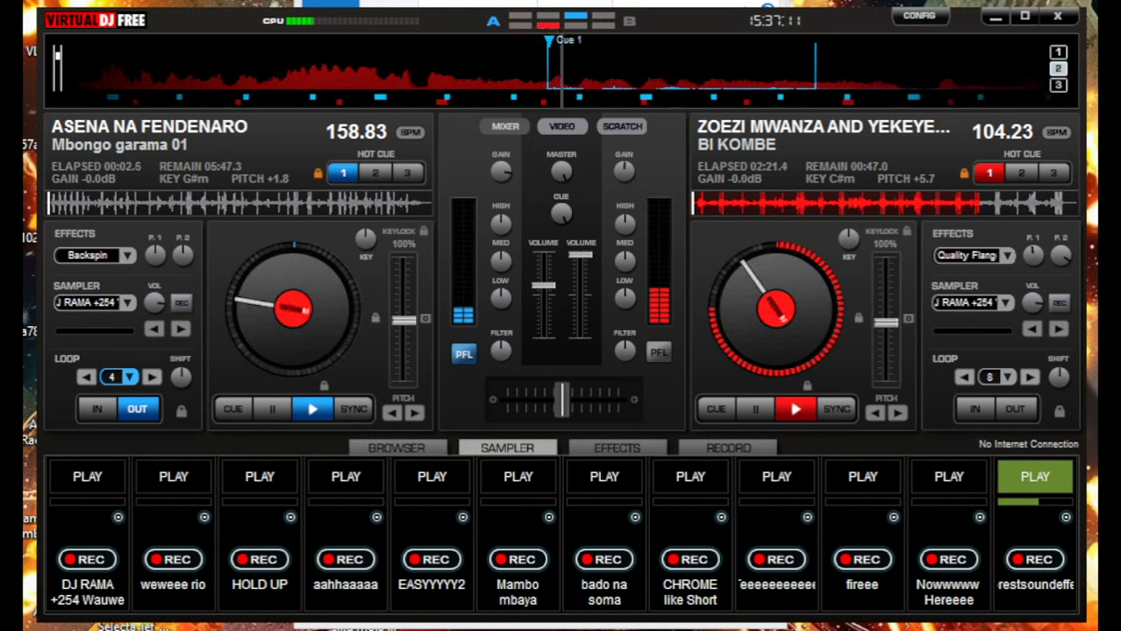
key(F3)
key(l)
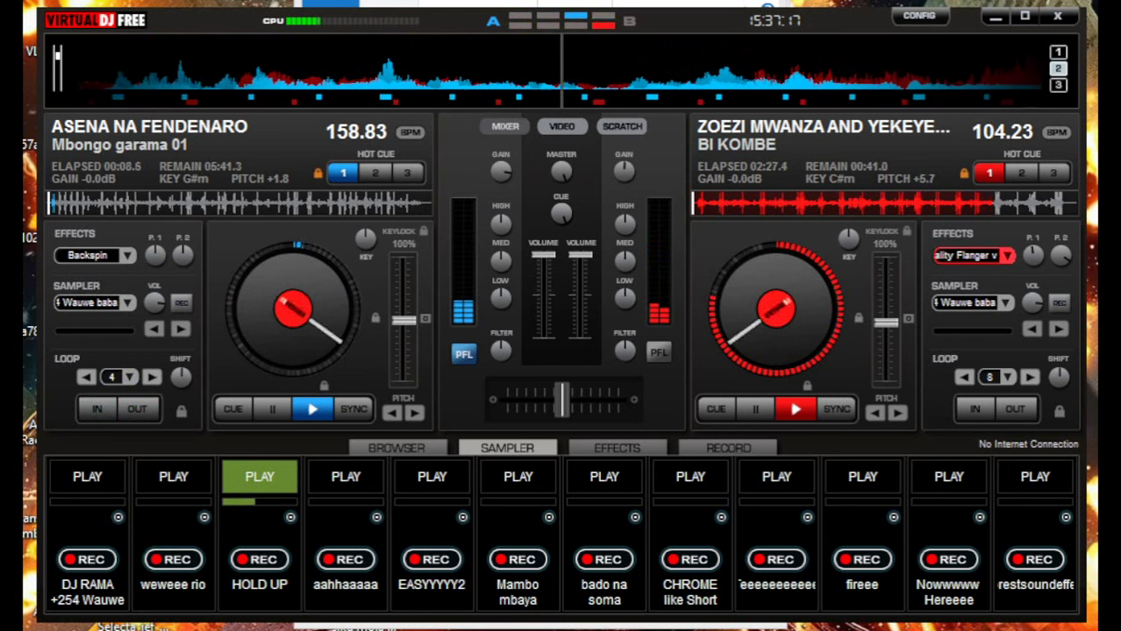
key(space)
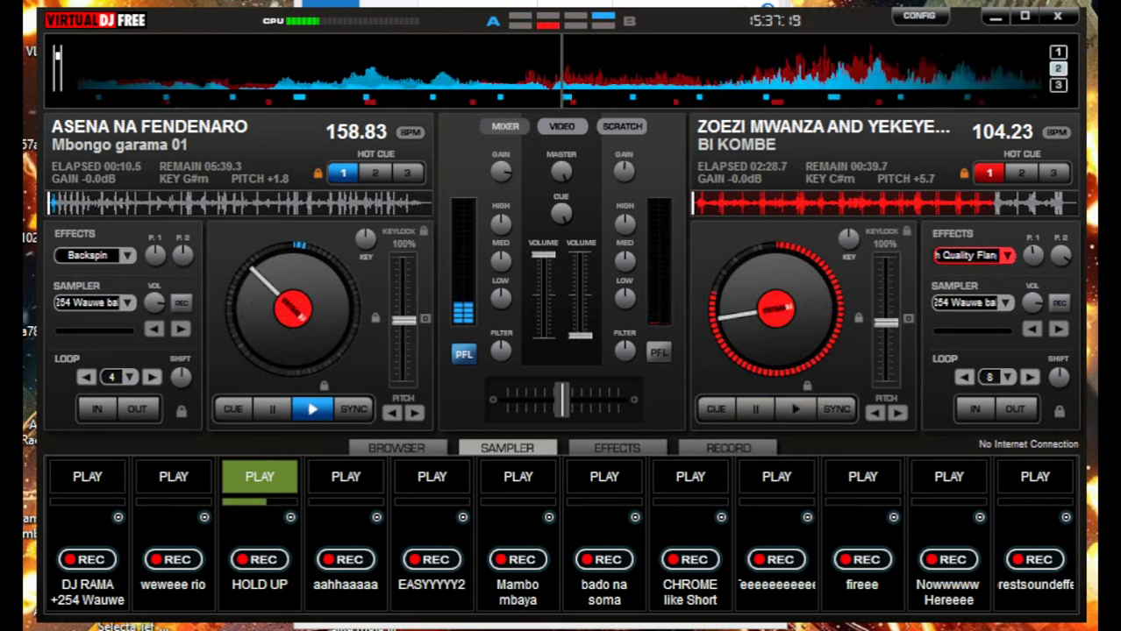
- Load the Nowwwww Hereeee sample into the first sampler slot
click(117, 517)
click(166, 529)
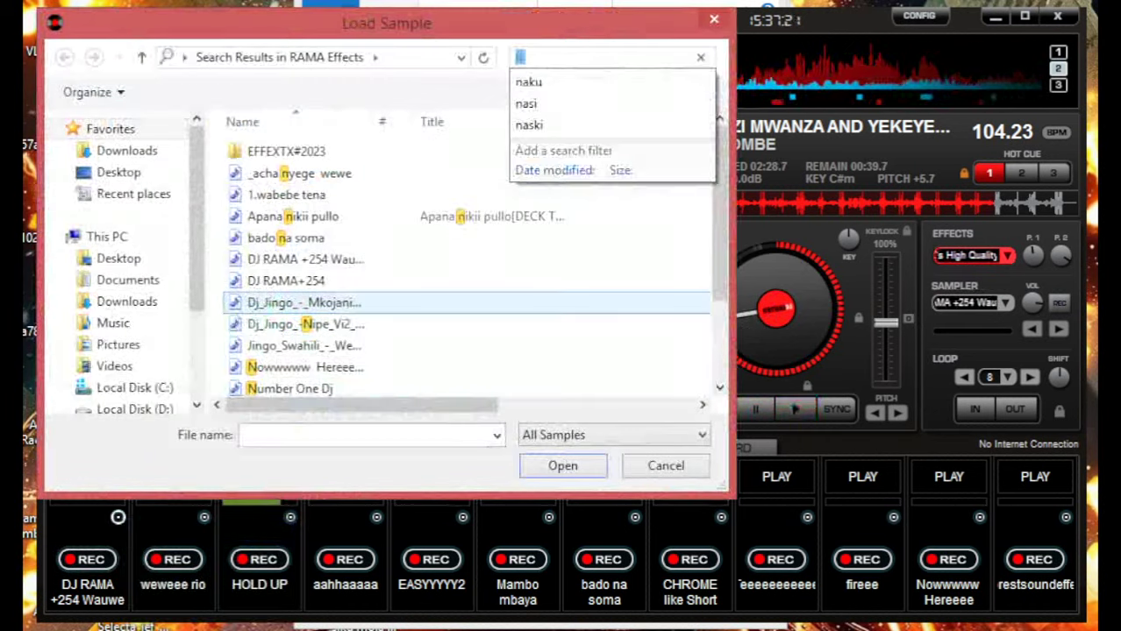
click(304, 301)
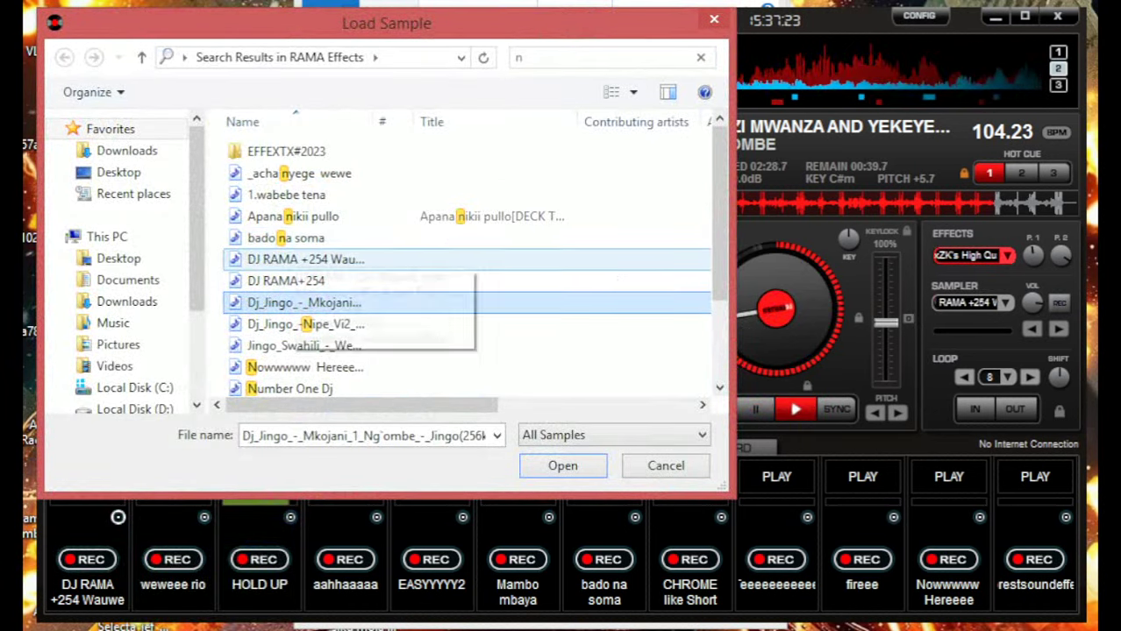
scroll(351, 259, down, 2)
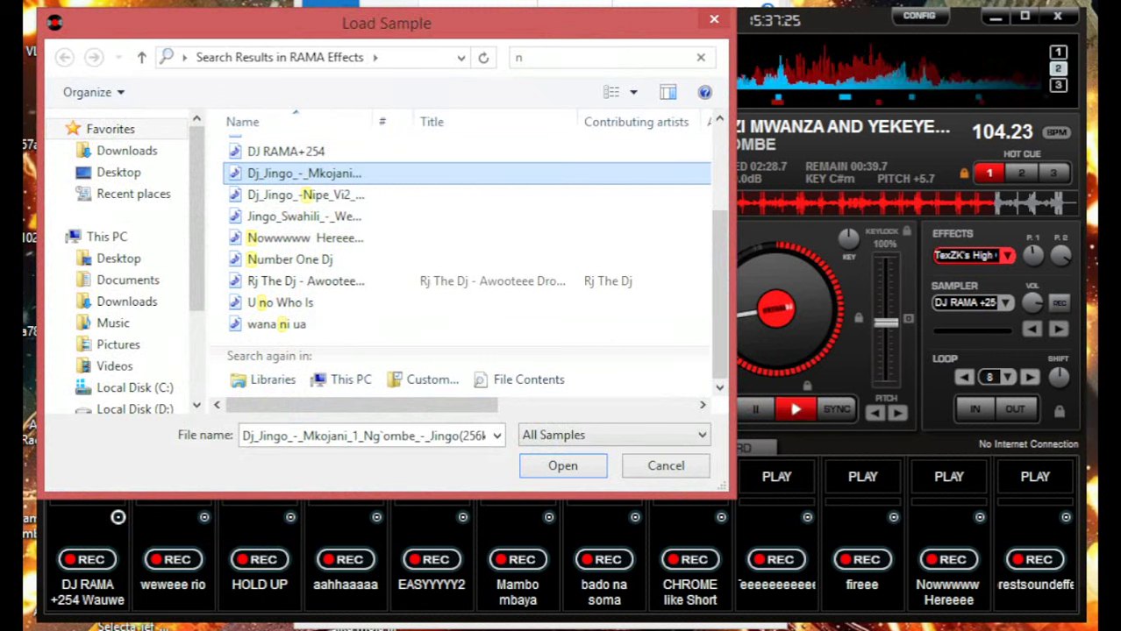
click(304, 216)
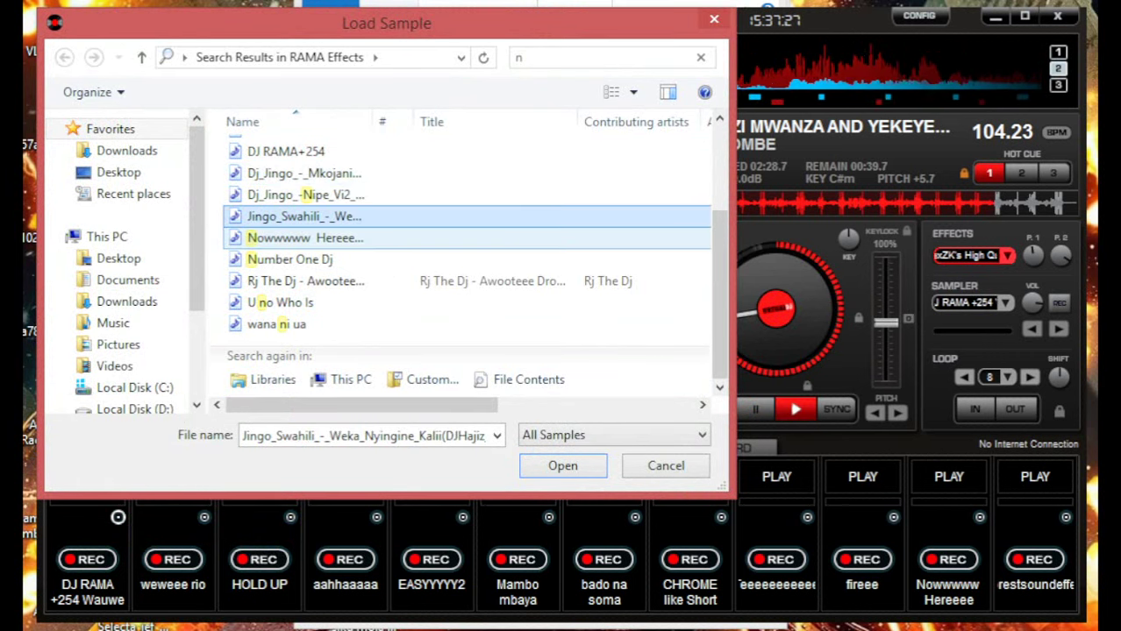
double_click(289, 237)
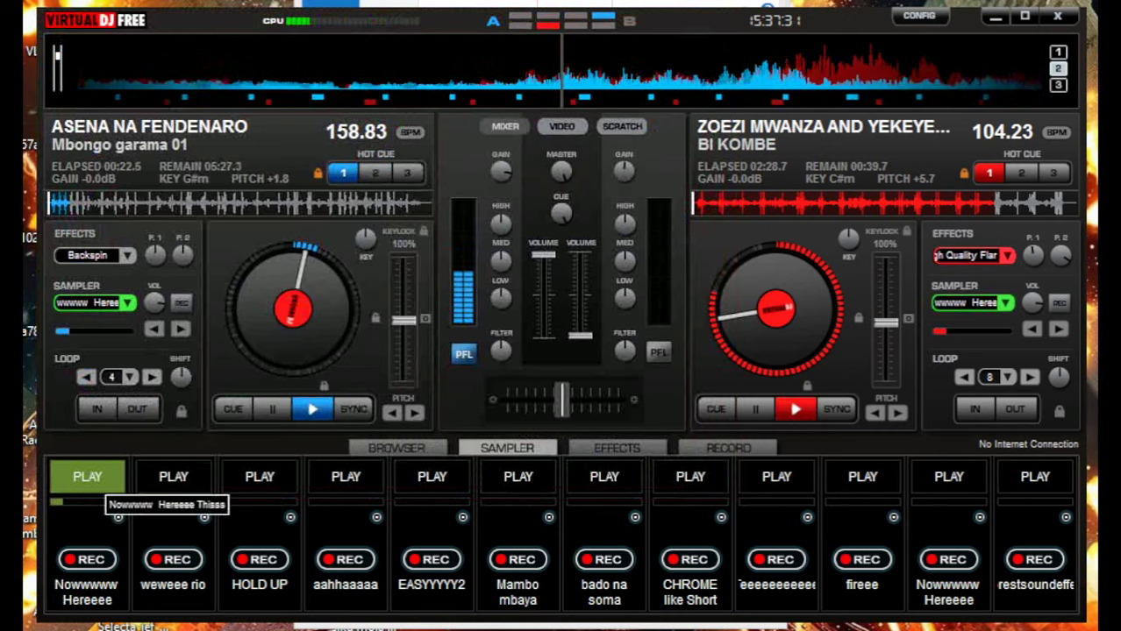
- Replace the first sampler slot's sample with wolaaanieffect from the EFFEXTX#2023 folder and play it
click(118, 517)
click(158, 526)
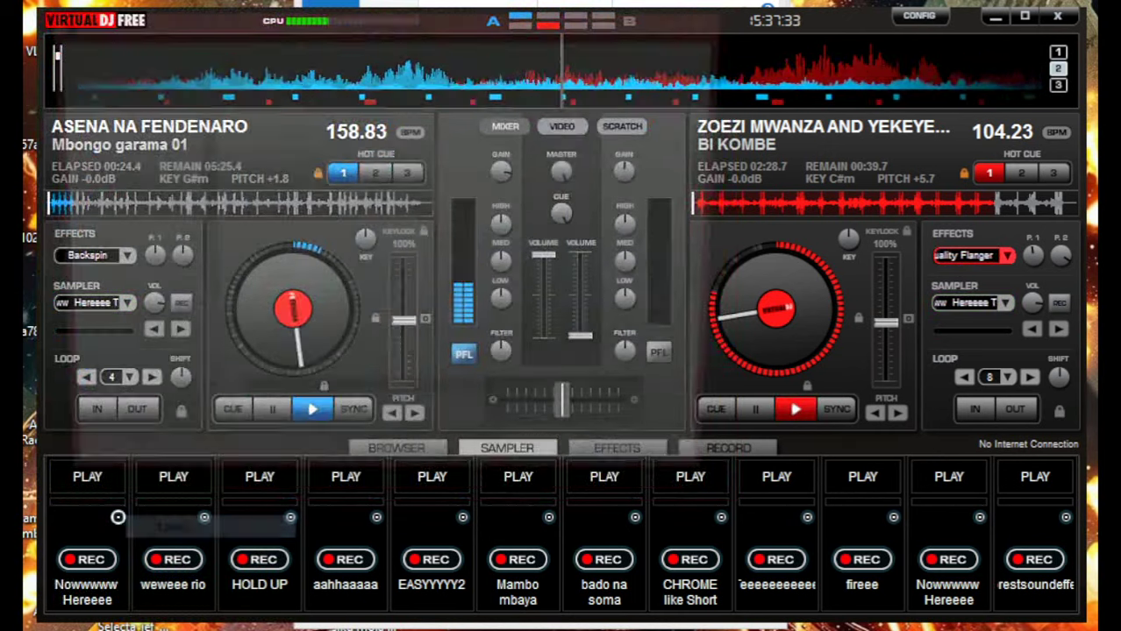
double_click(286, 151)
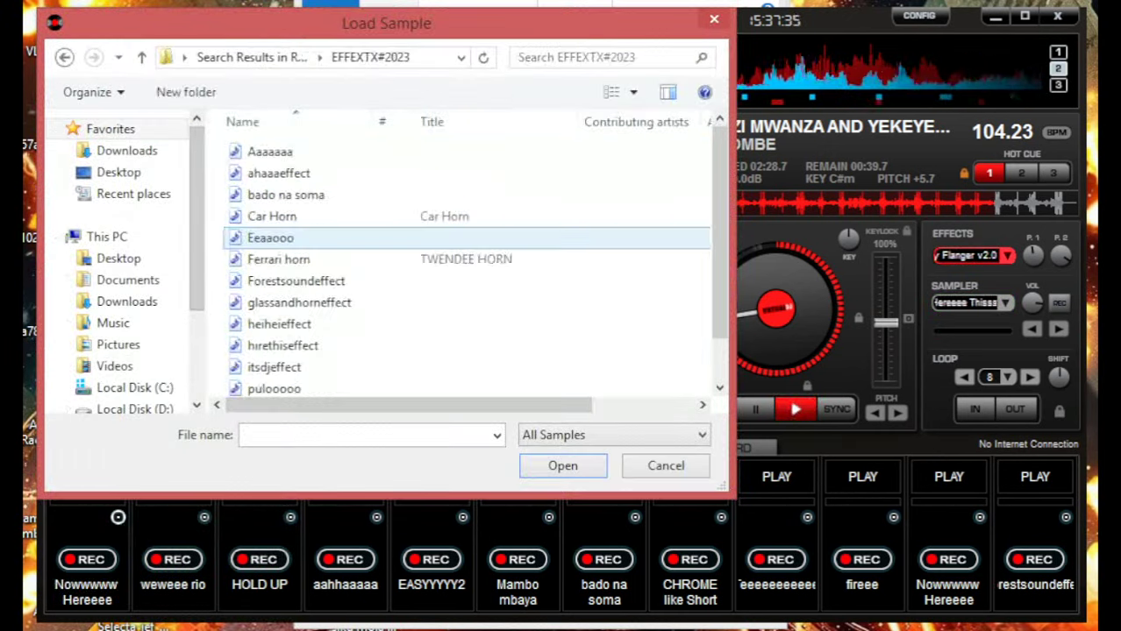
scroll(290, 324, down, 2)
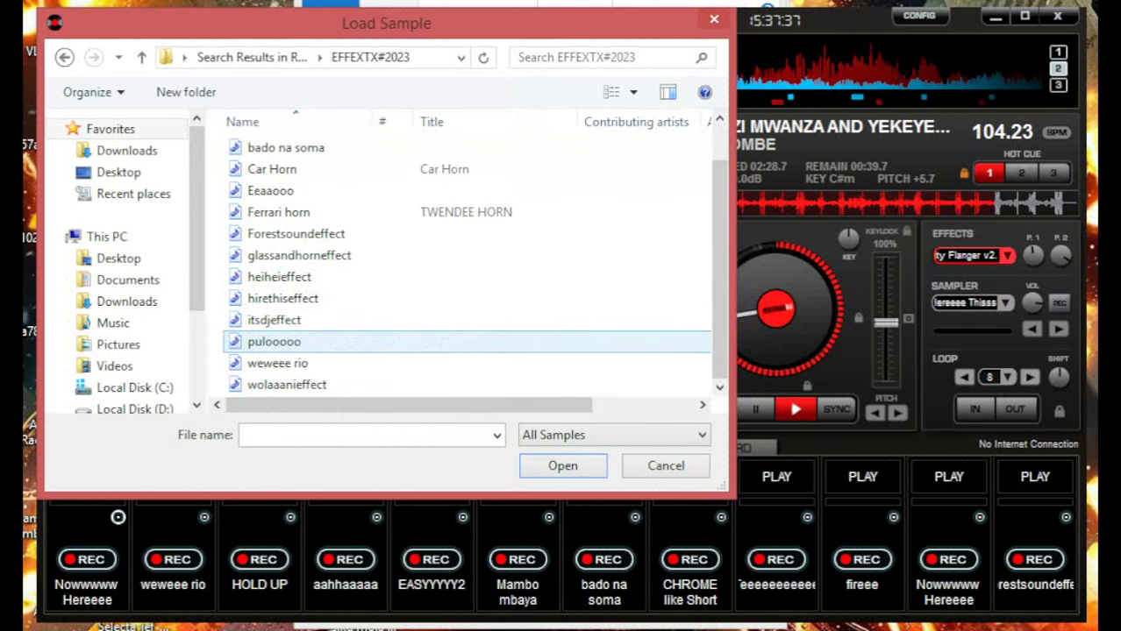
double_click(299, 385)
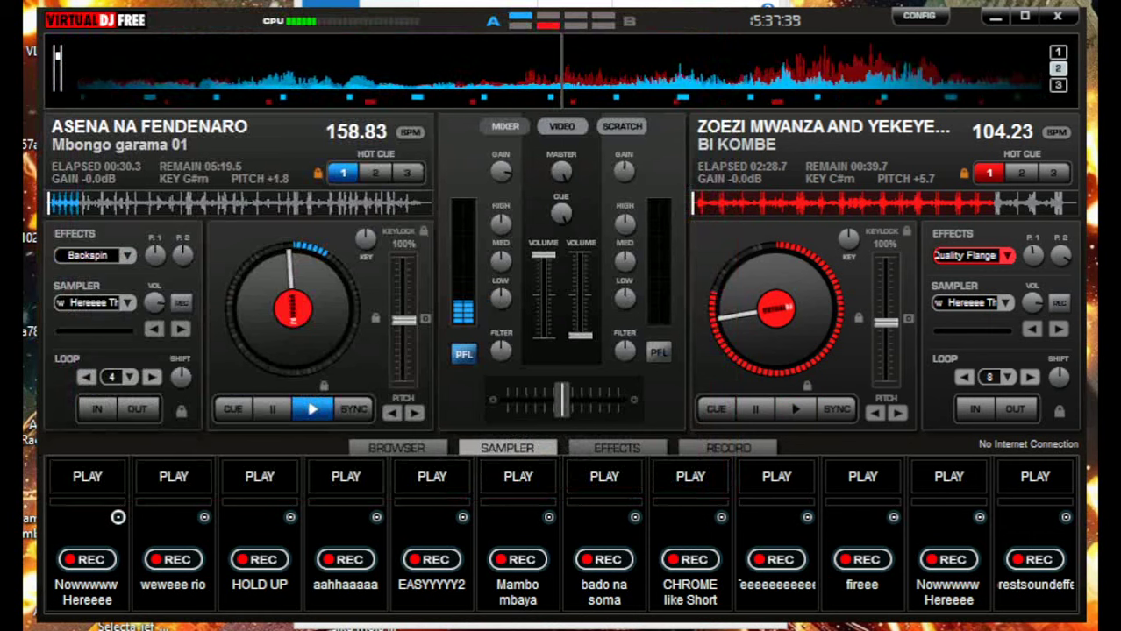
click(106, 478)
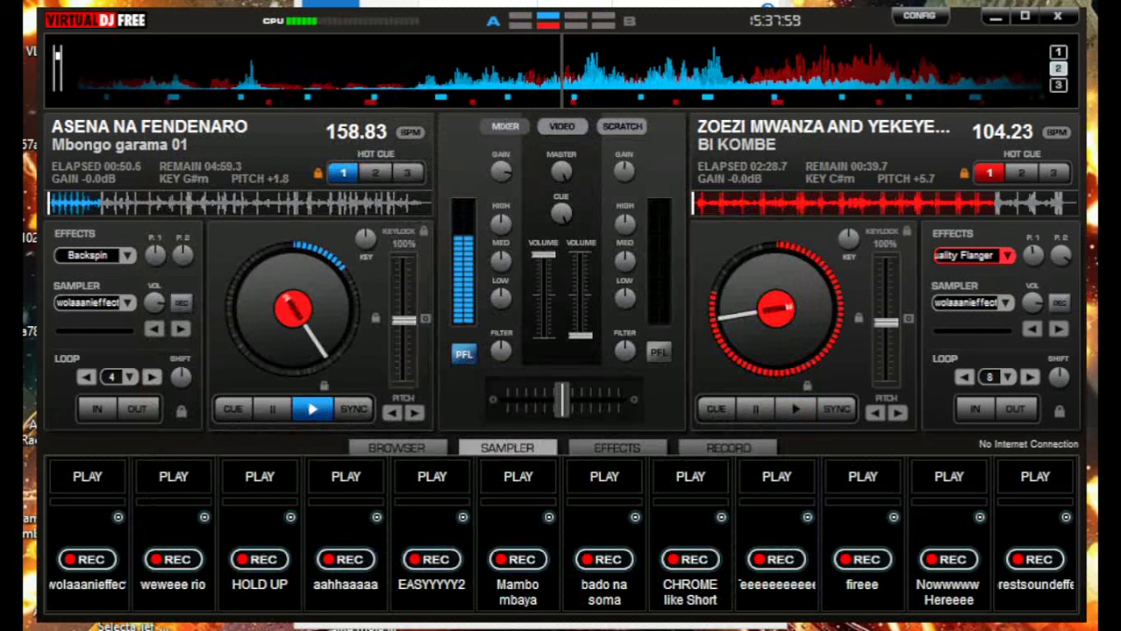
- Load ZILIZALA - Mbongo garama_01 onto deck B and preview it from the first cue point in a 4-beat loop
key(alt+Tab)
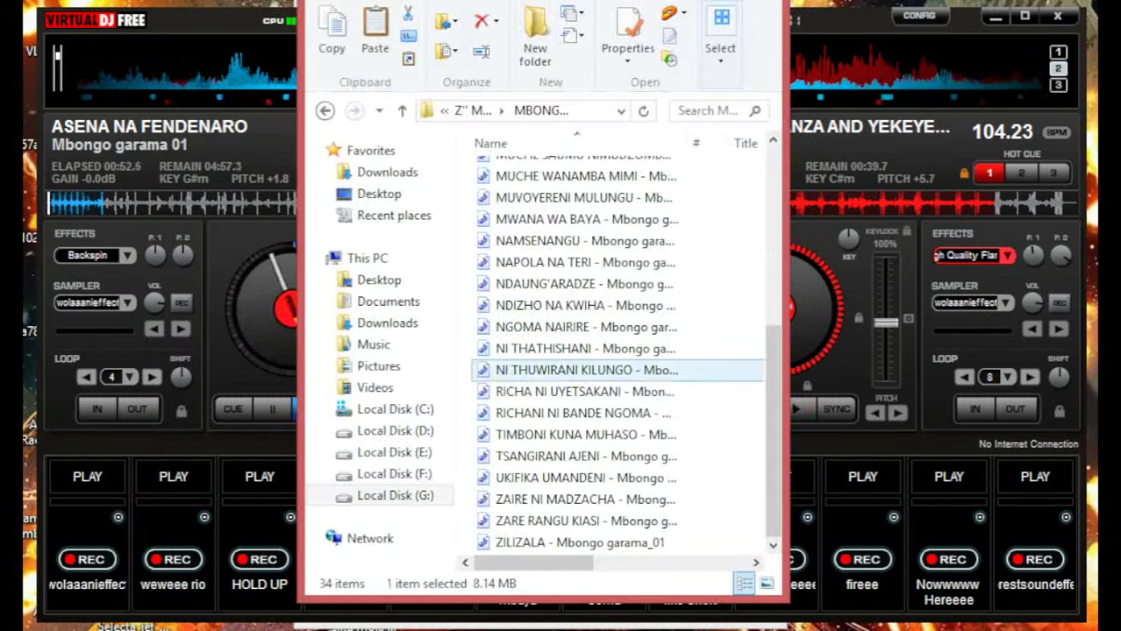
drag(579, 543, 802, 351)
key(alt+Tab)
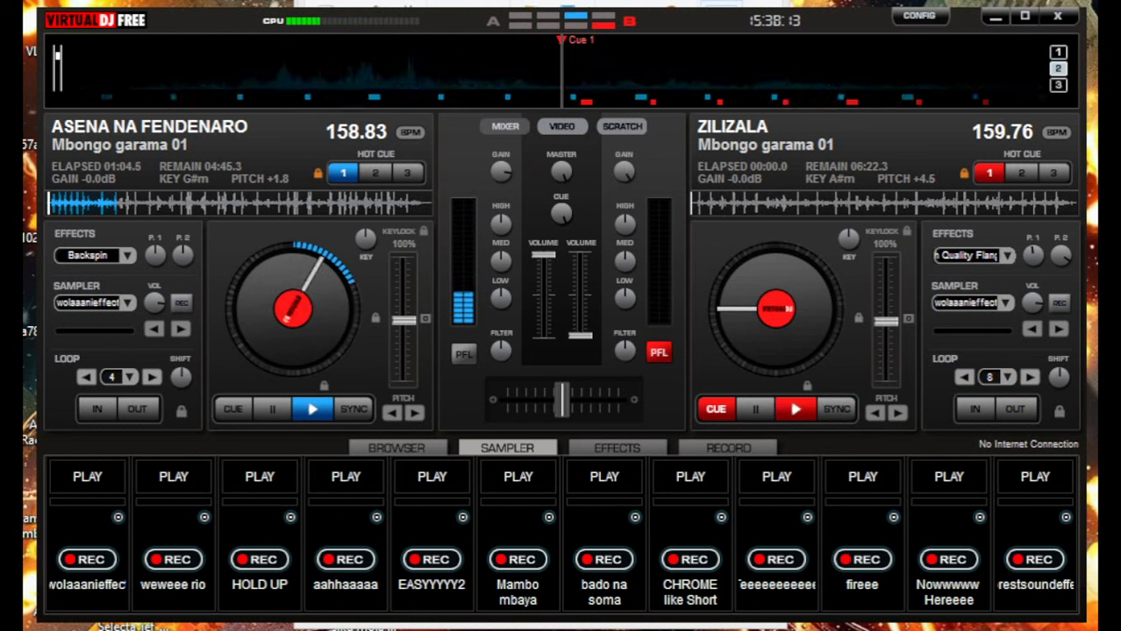
click(795, 409)
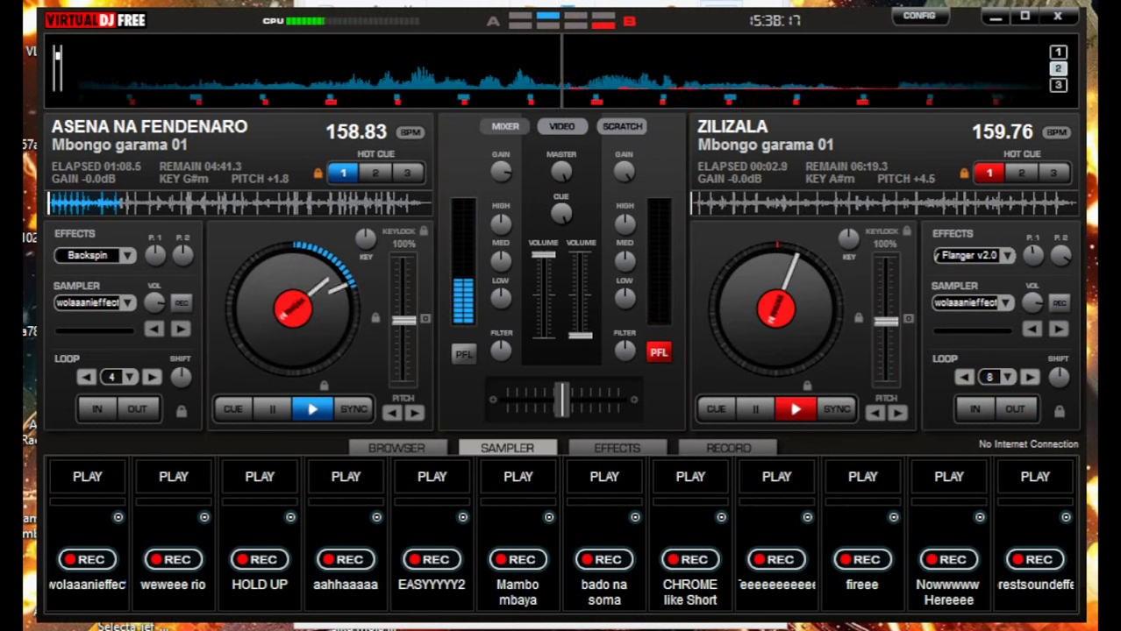
click(715, 409)
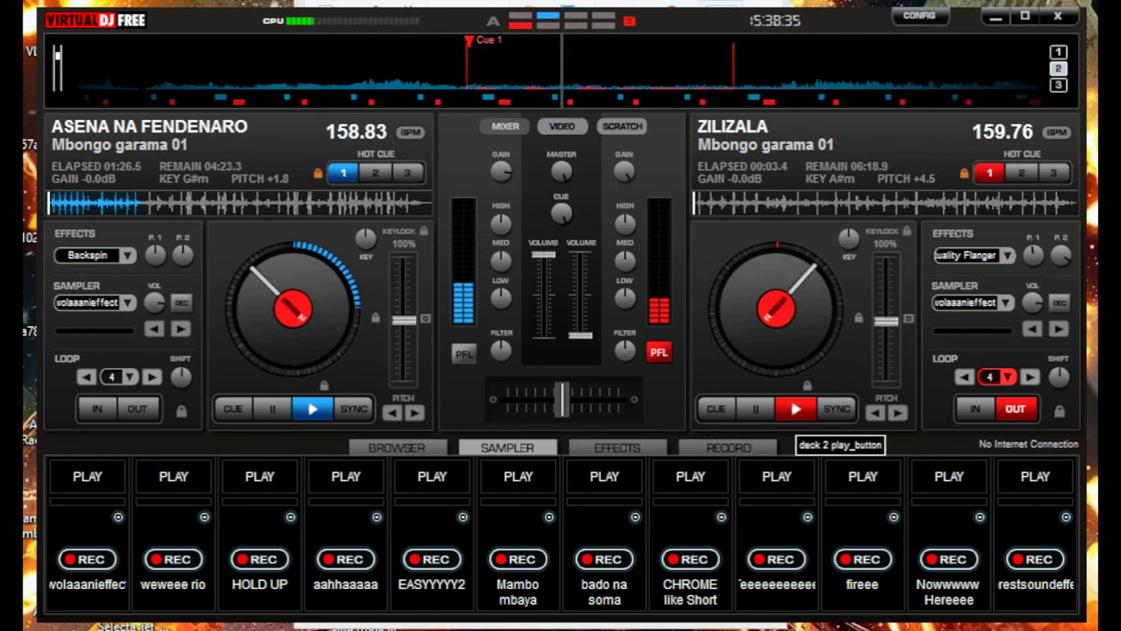
key(space)
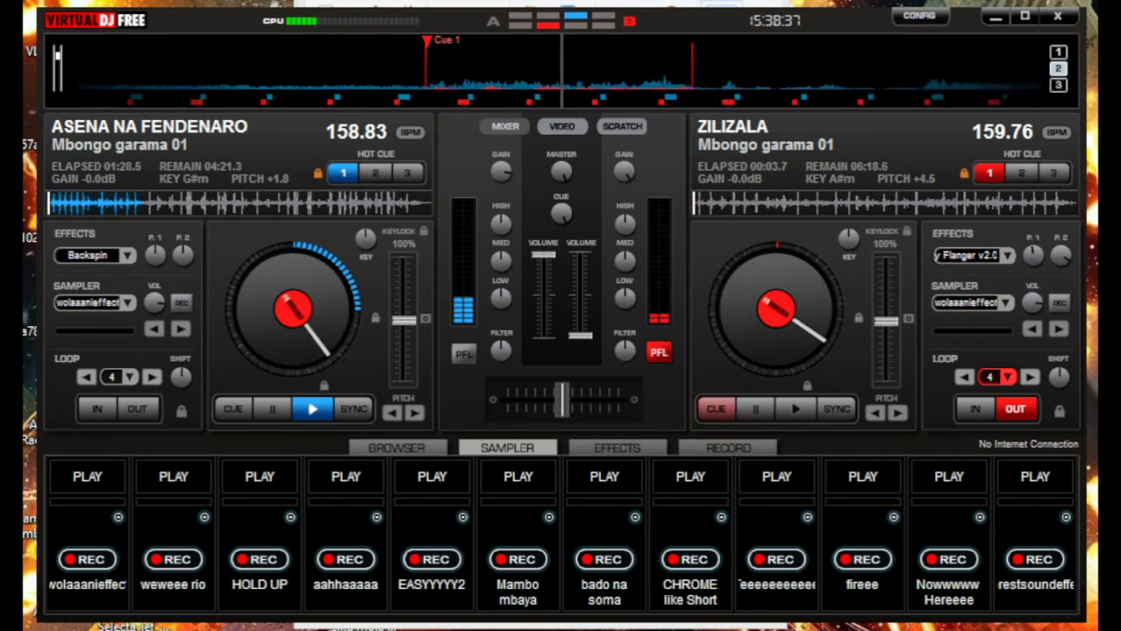
- Load the GARITHEEE track from the ZOEZI MWANZA AND YEKEYEKE STARS folder onto deck B
key(alt+Tab)
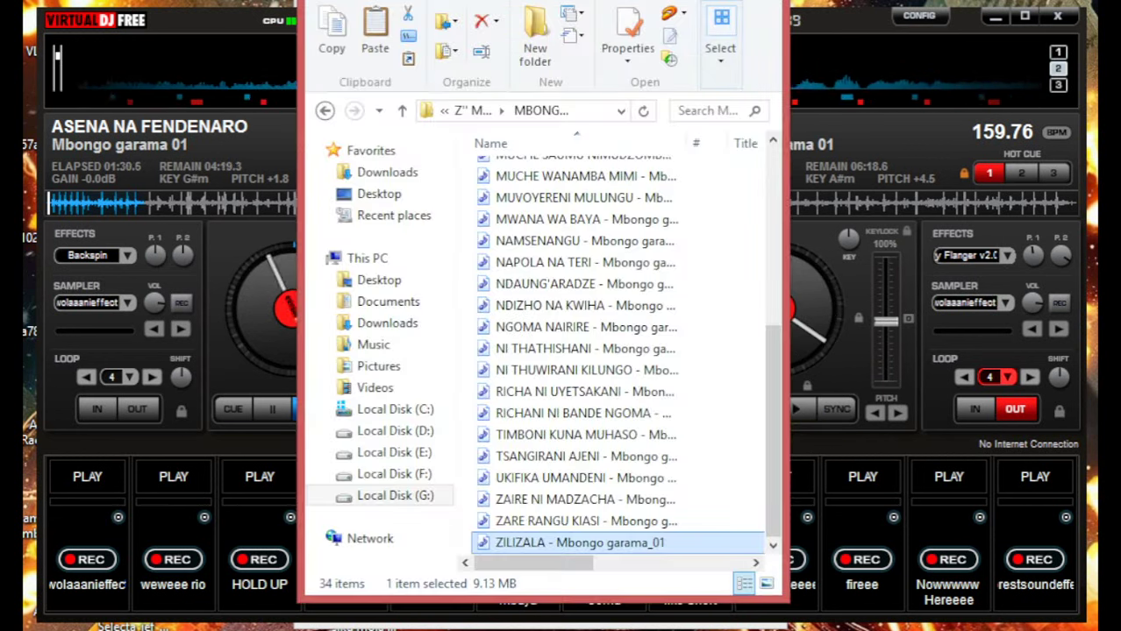
click(238, 559)
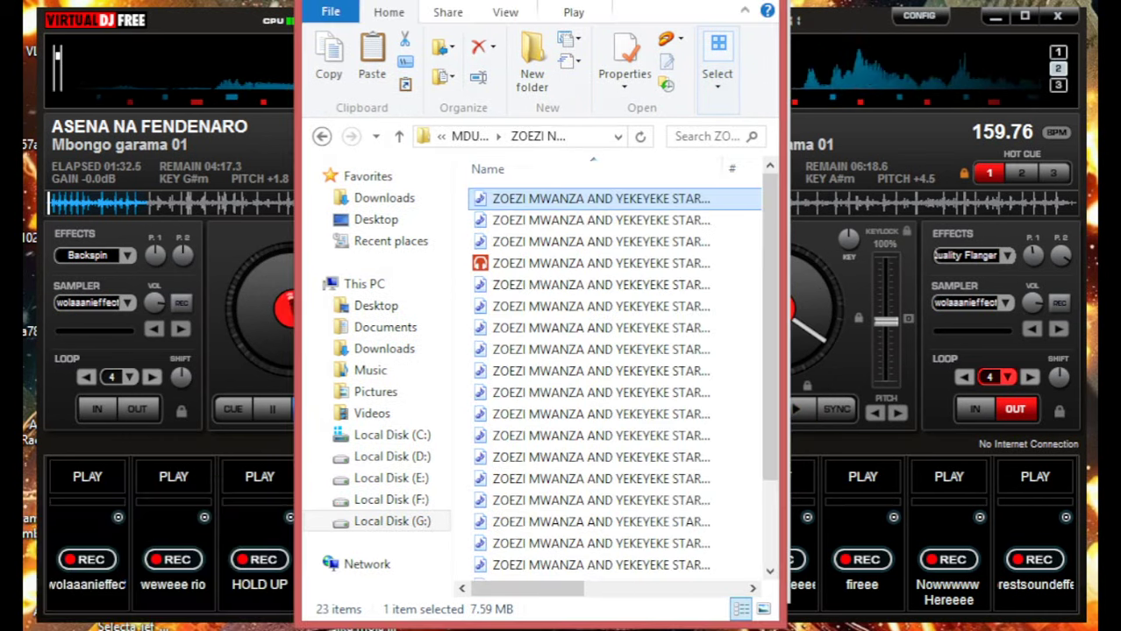
drag(542, 2, 780, 1)
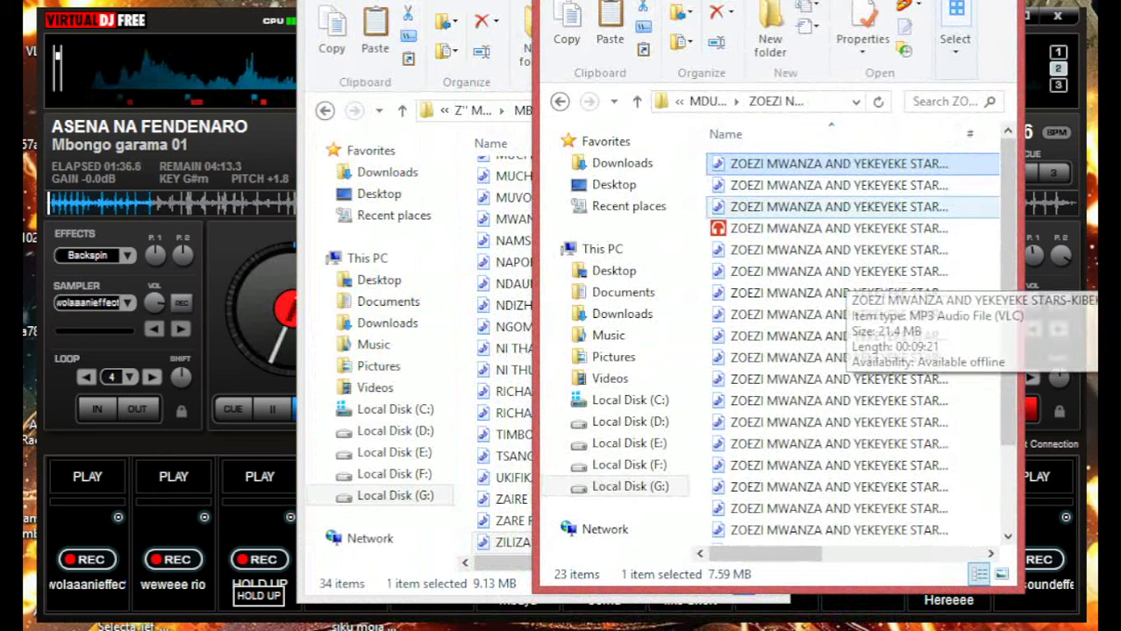
drag(833, 185, 1044, 204)
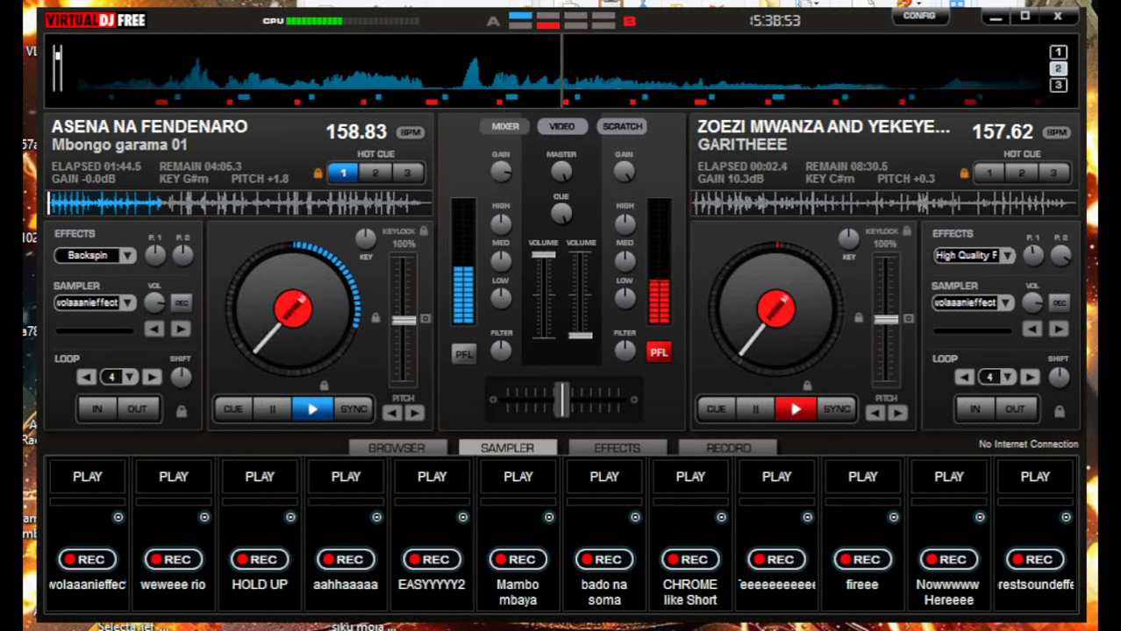
- Set cue 1 and a 4-beat loop on deck B, adjust its tempo to 108.48 BPM, and start GARITHEEE
key(c)
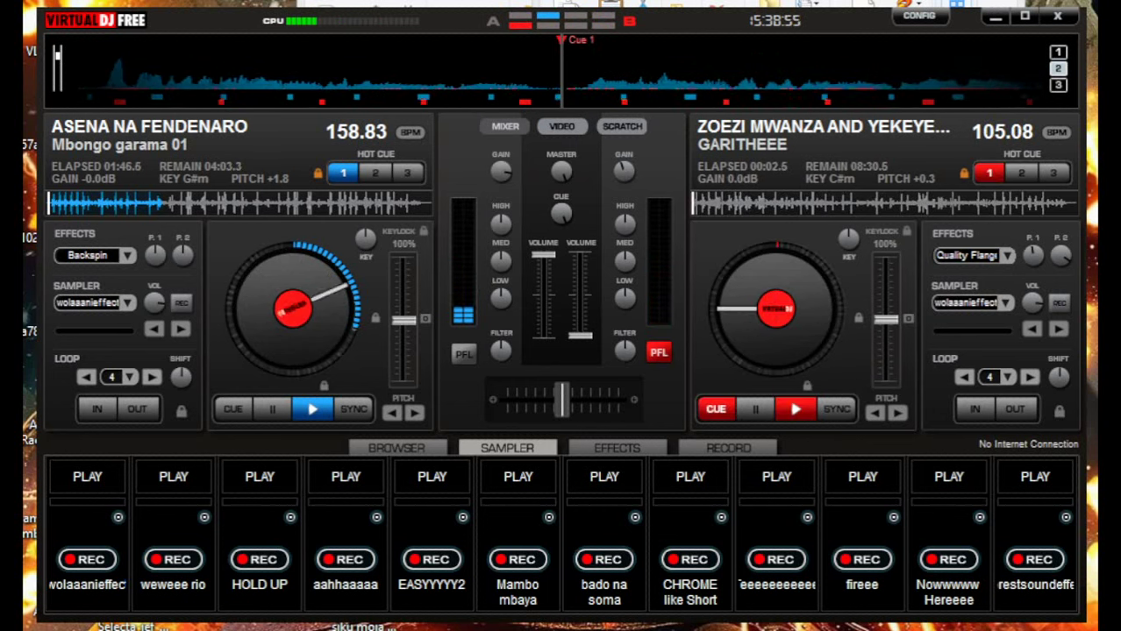
key(s)
key(l)
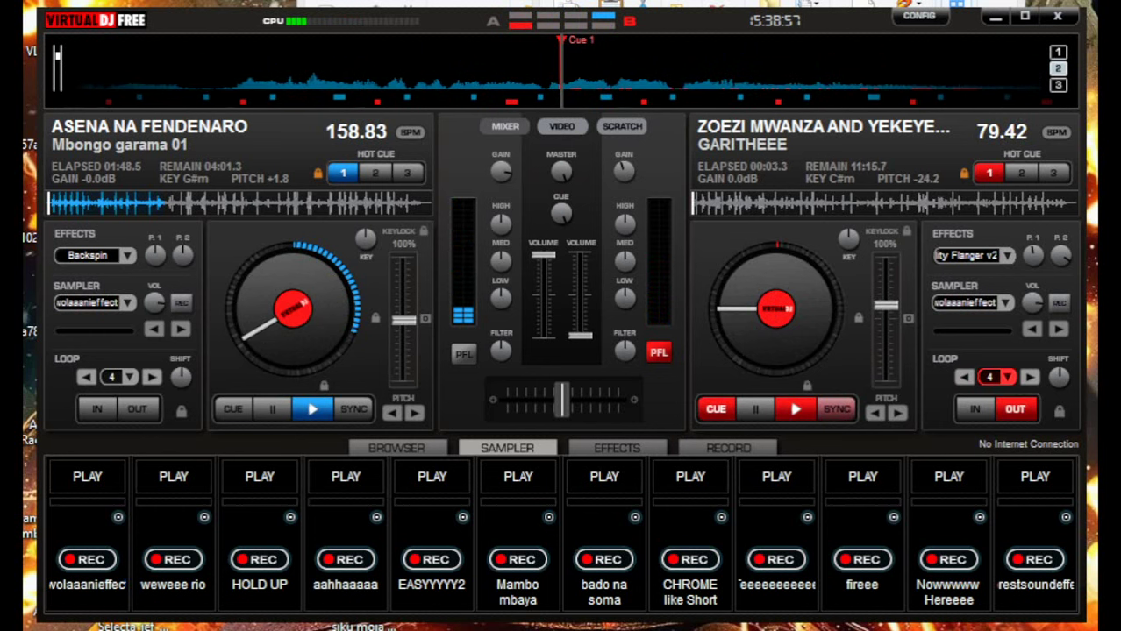
key(s)
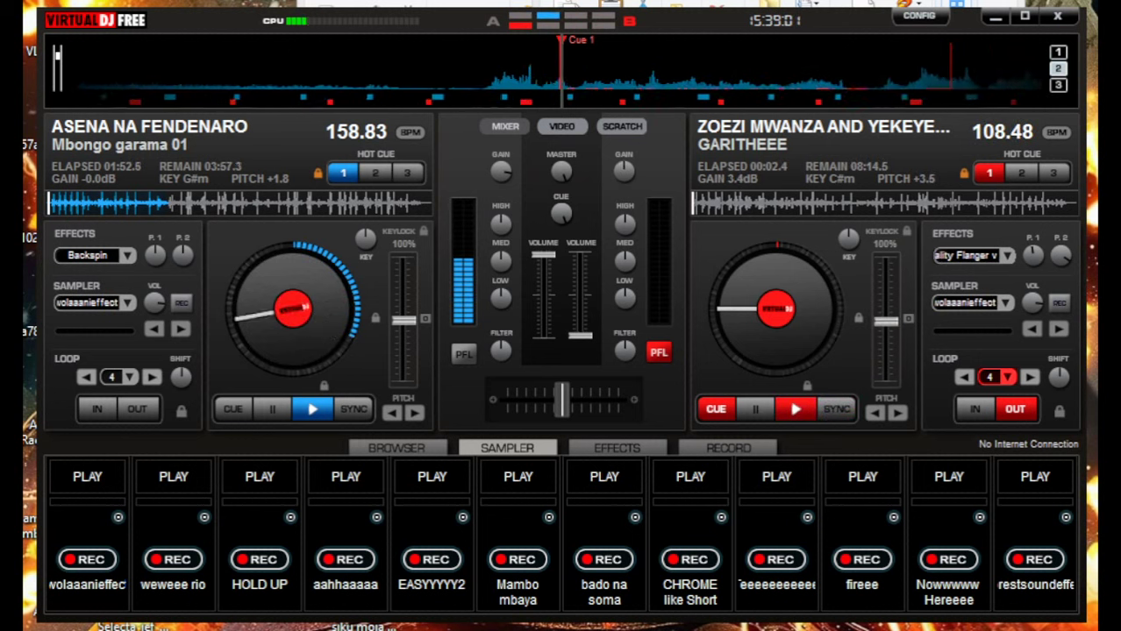
click(796, 409)
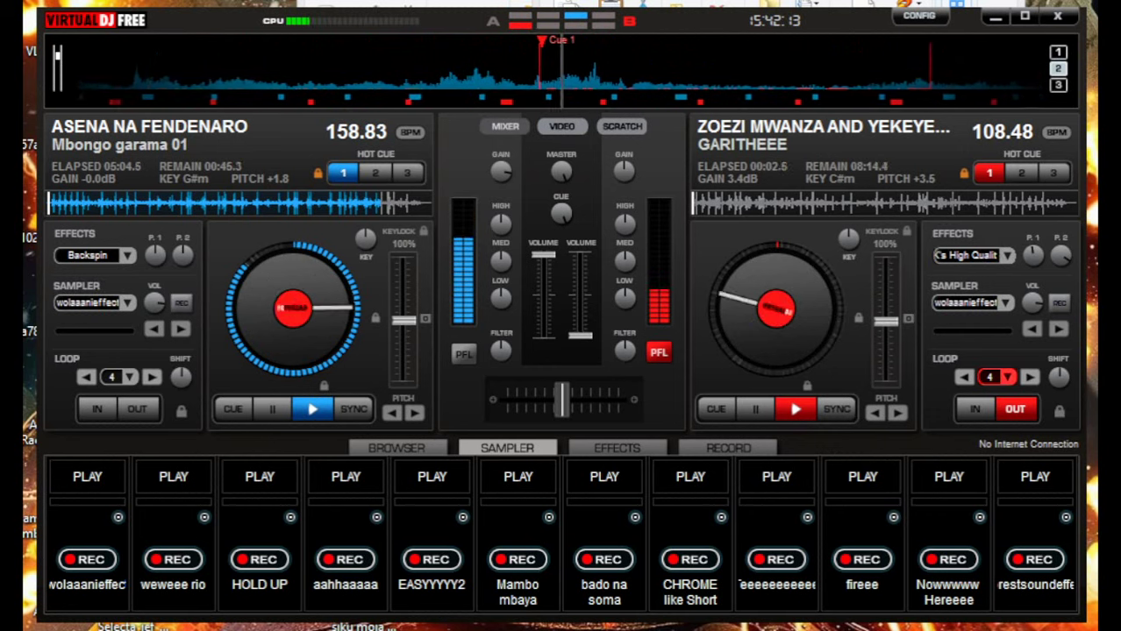
- Mix in GARITHEEE by raising deck B to full volume and releasing its loop, with the CHROME like Short and fireee samples playing
click(690, 476)
drag(580, 335, 580, 276)
click(862, 476)
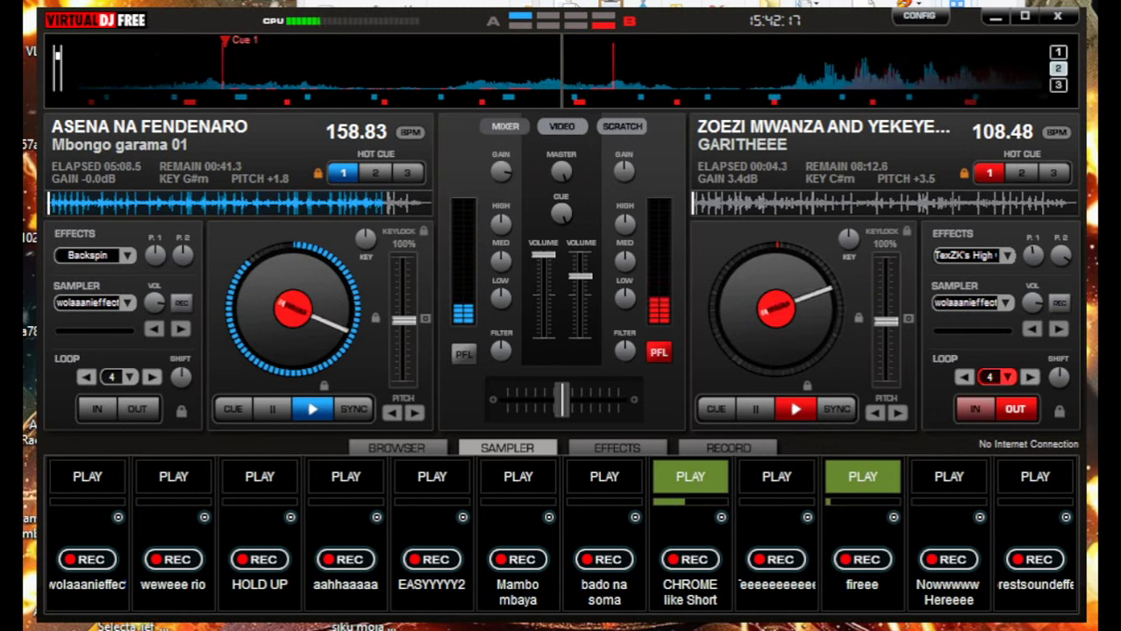
click(1015, 409)
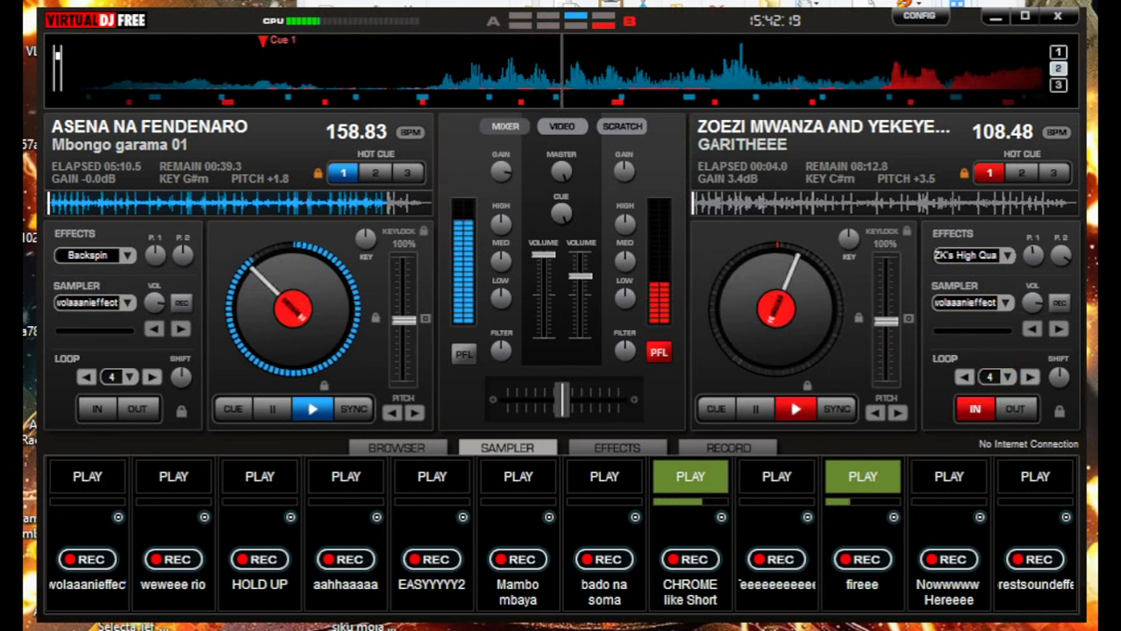
drag(580, 276, 580, 254)
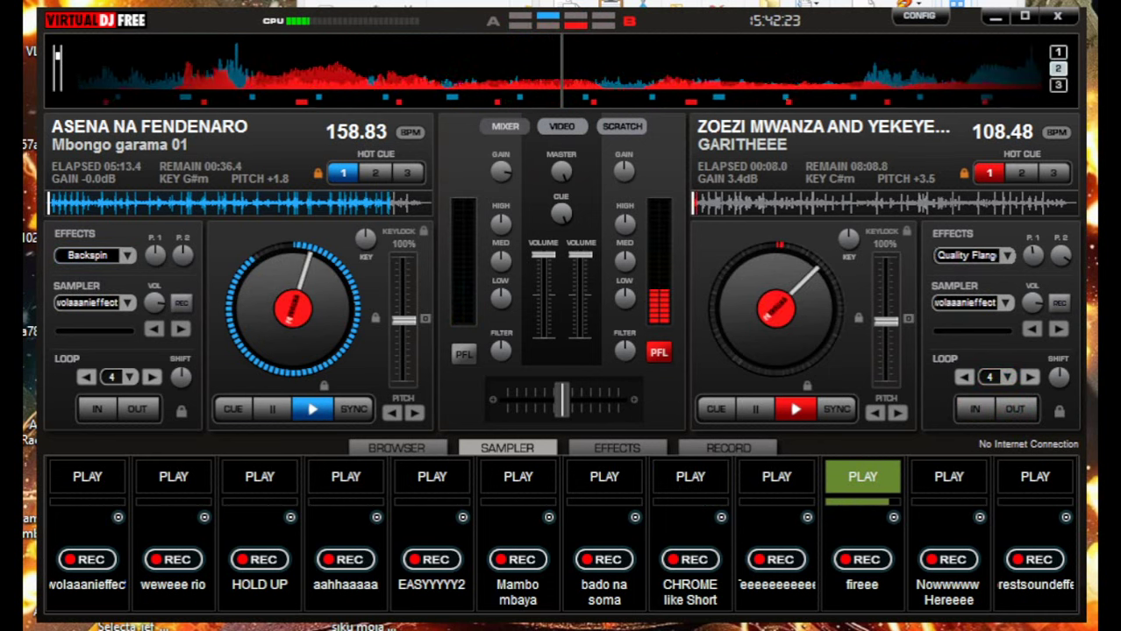
- Load ZILIZALA - Mbongo garama_01 onto deck A, cued with a 4-beat loop, and set its pitch to +1.8
key(alt+Tab)
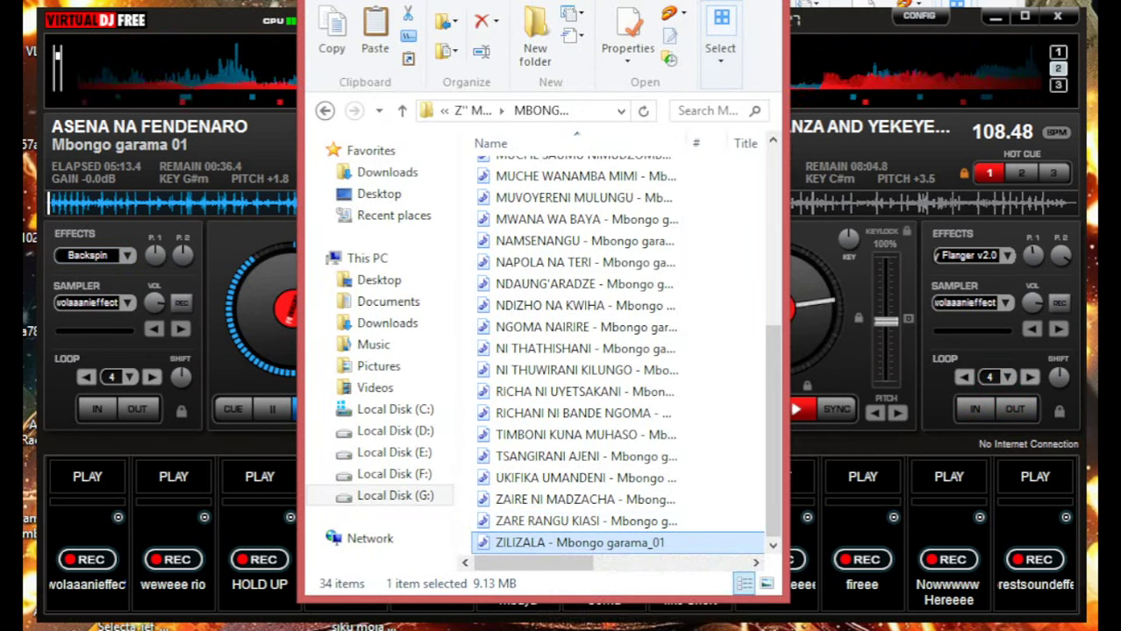
drag(553, 541, 259, 308)
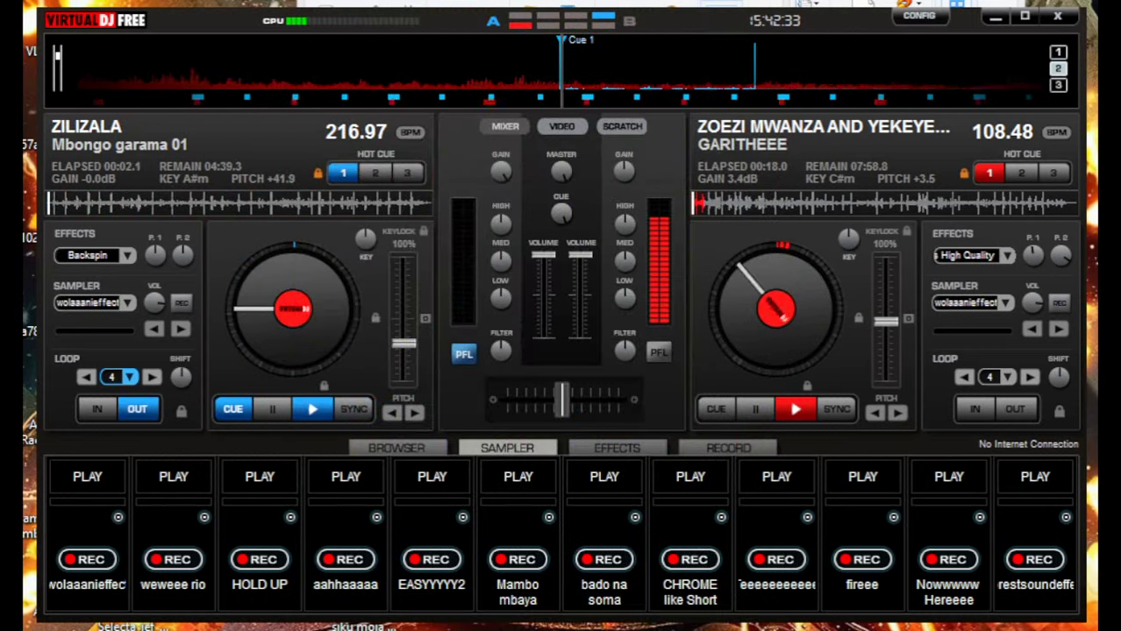
drag(403, 326, 403, 320)
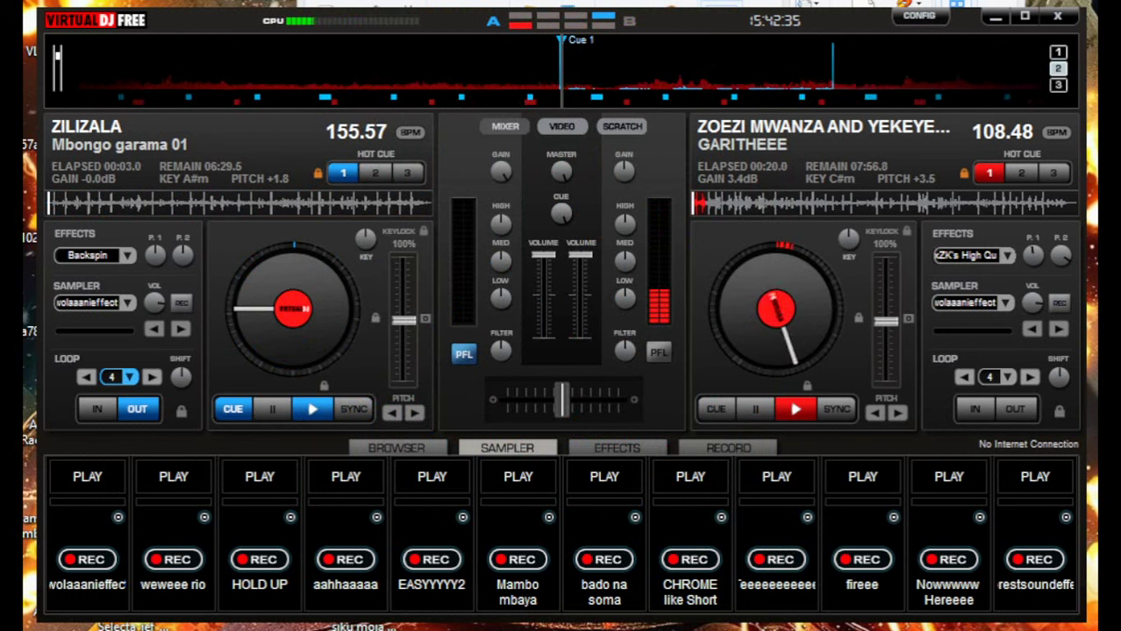
- Lower deck A to zero volume, start its looped ZILIZALA track, and select the third ZOEZI MWANZA AND YEKEYEKE STARS track in the file window
drag(543, 254, 543, 336)
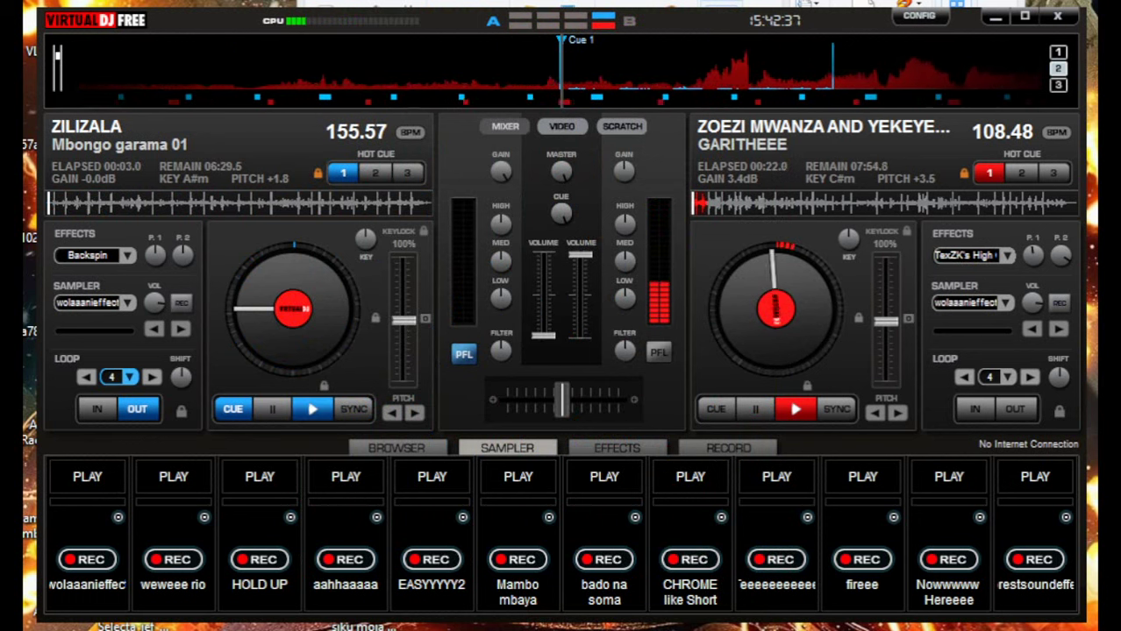
key(space)
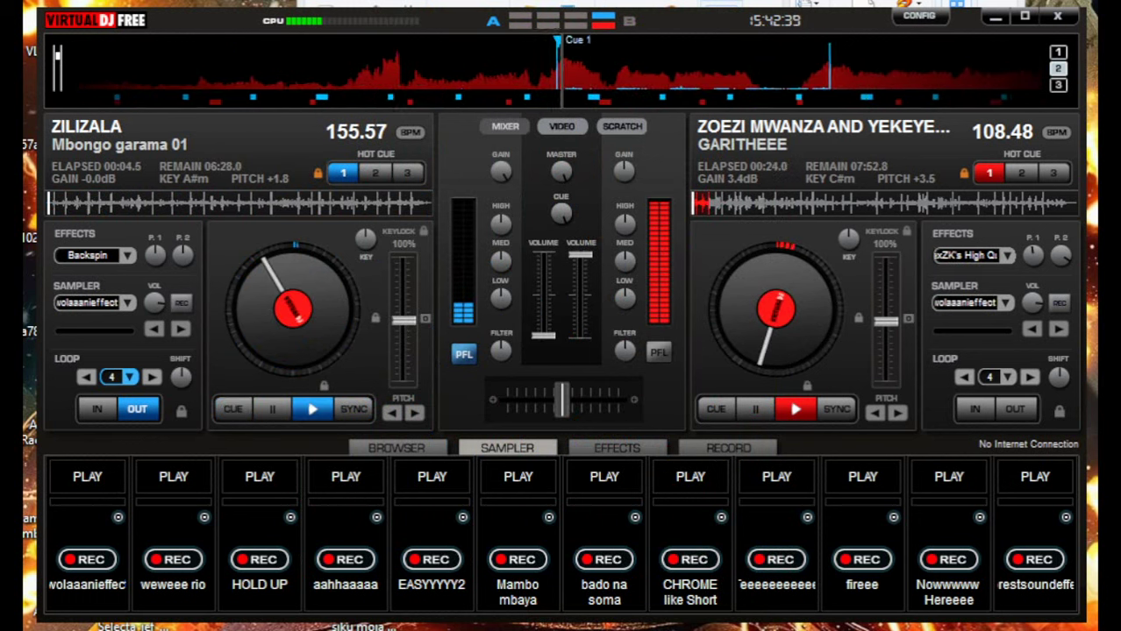
drag(778, 2, 612, 7)
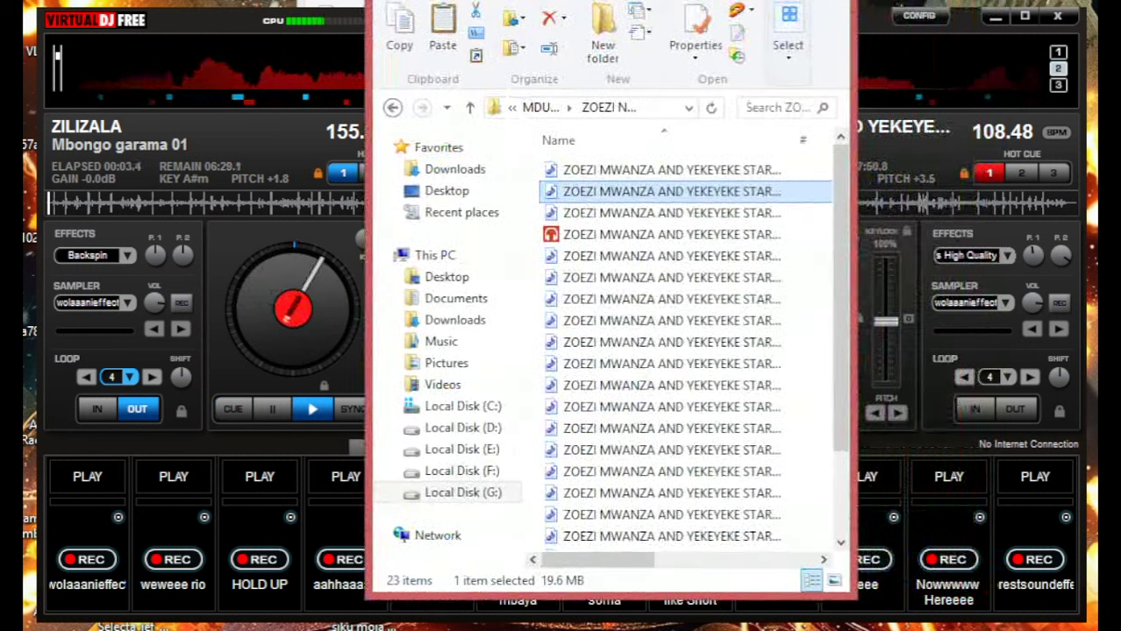
click(670, 213)
key(alt+Tab)
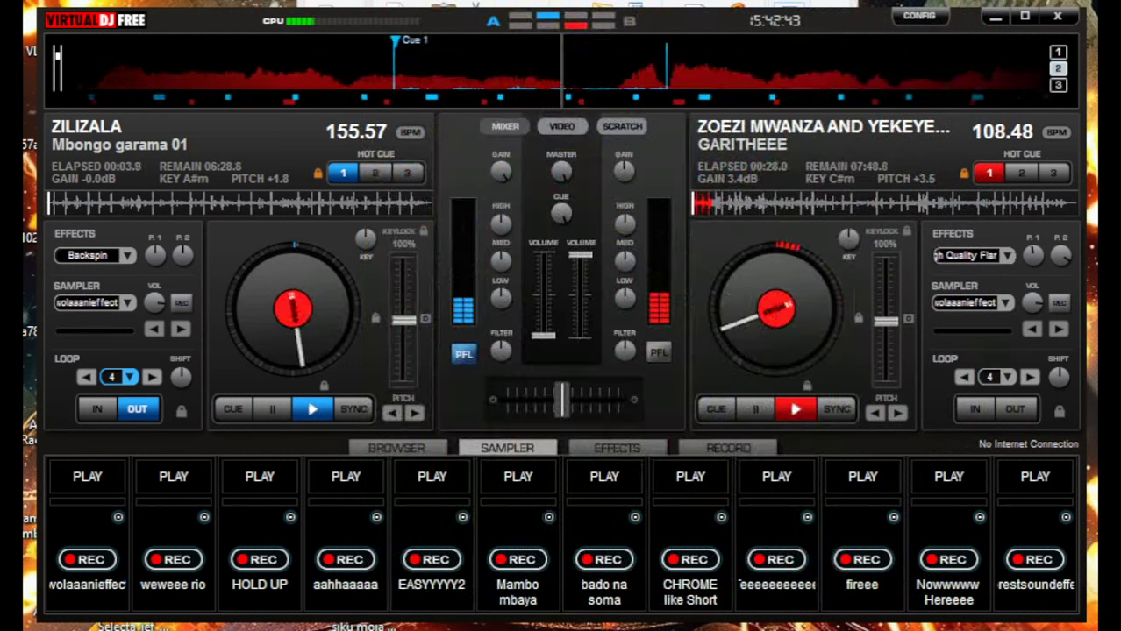
- Play the Mambo mbaya and wolaaanieffect samples over GARITHEEE
click(1035, 480)
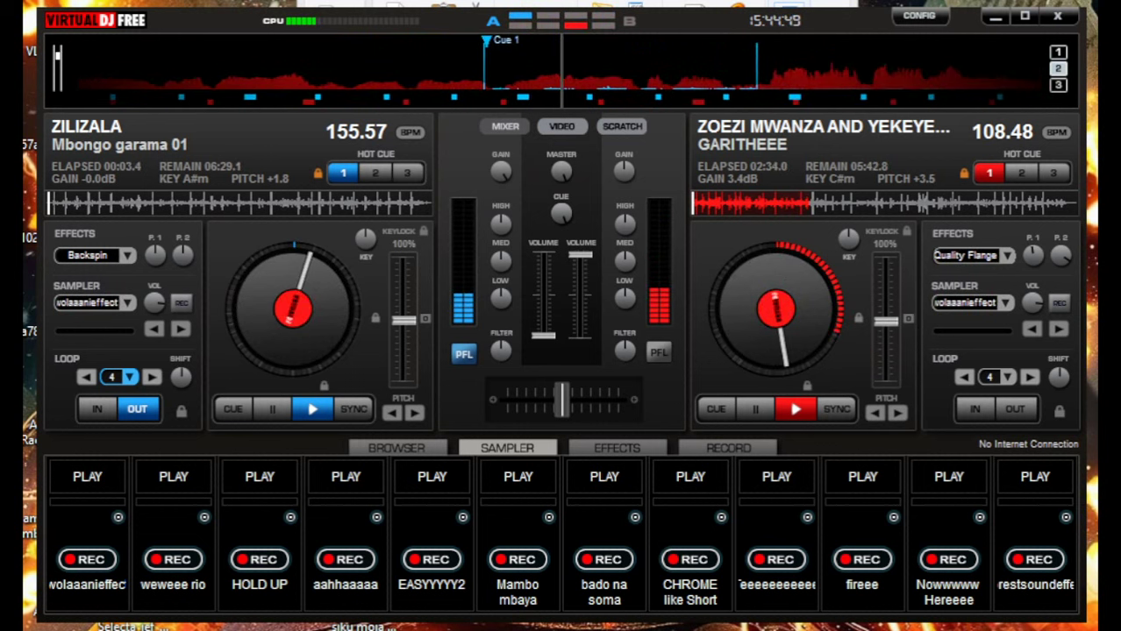
key(6)
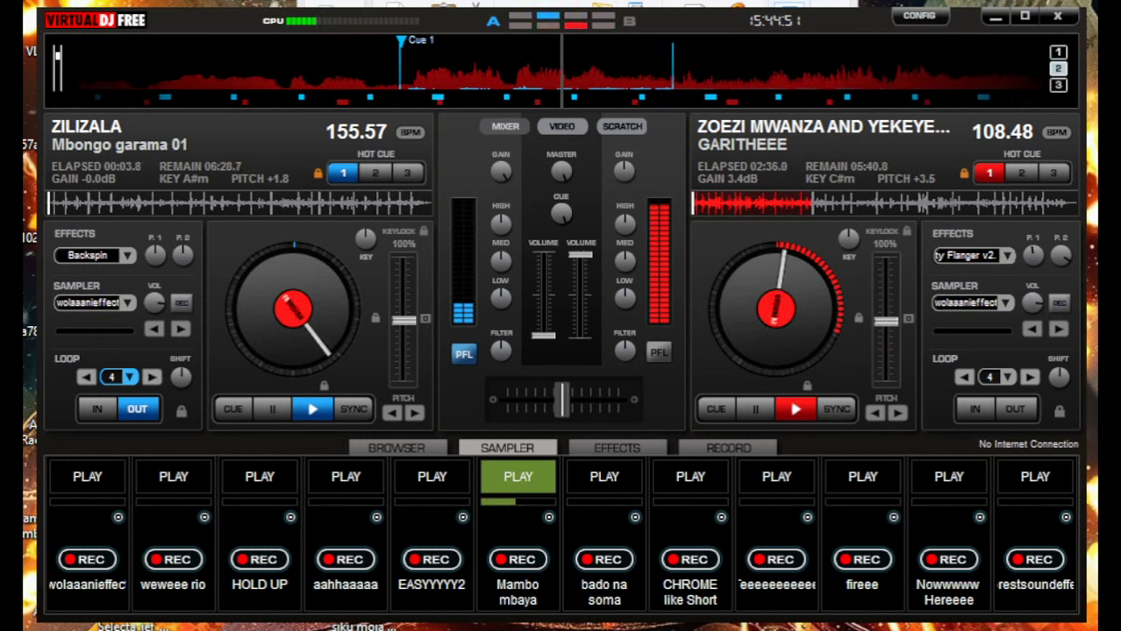
click(92, 479)
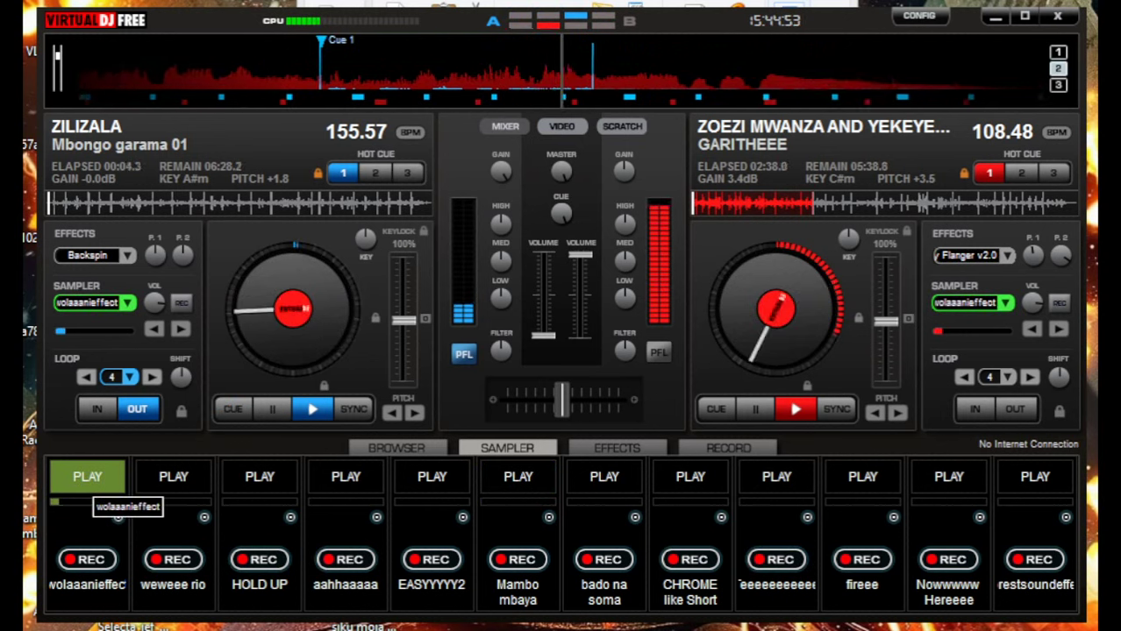
key(8)
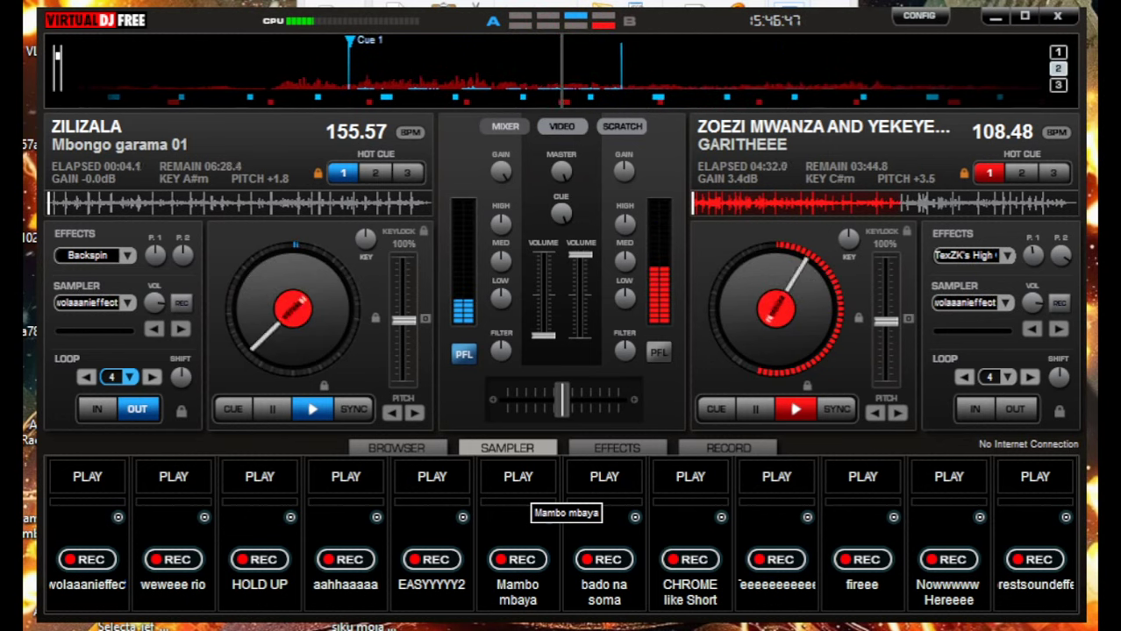
- Mix in ZILIZALA by raising deck A to full volume and releasing its loop, with the EASYYYYY2 and fireee samples playing
click(431, 476)
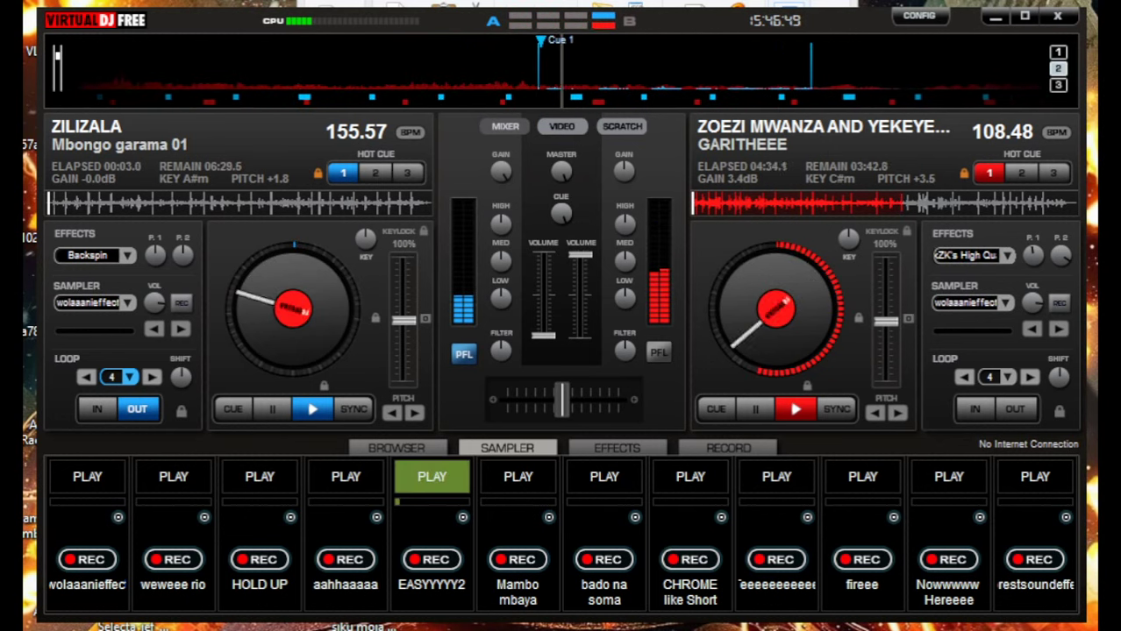
drag(543, 335, 543, 255)
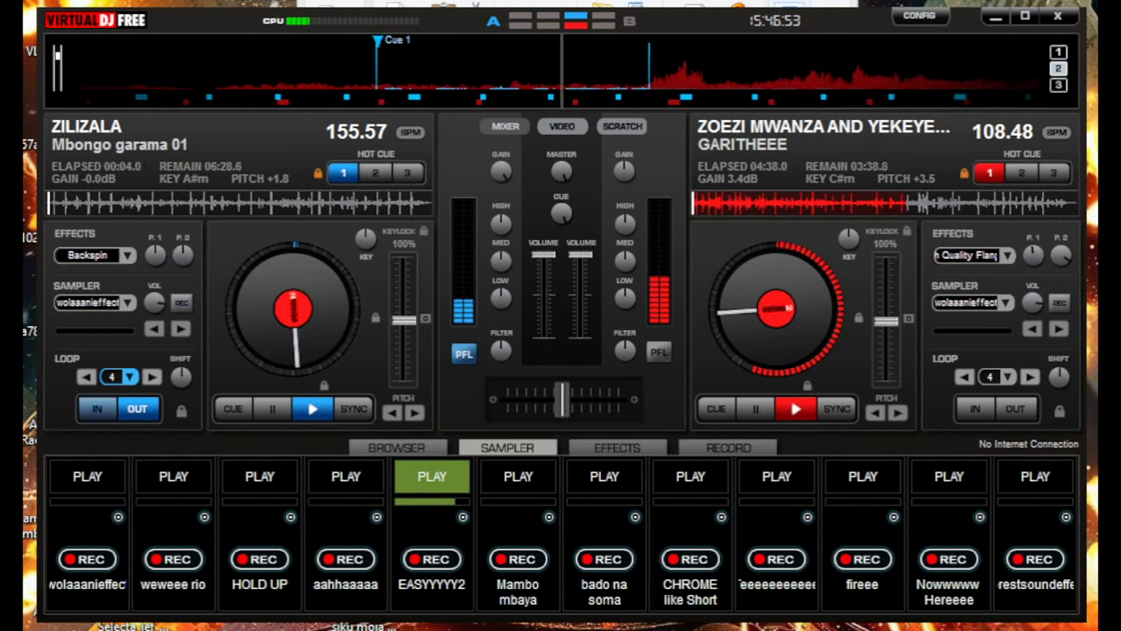
click(137, 409)
click(863, 477)
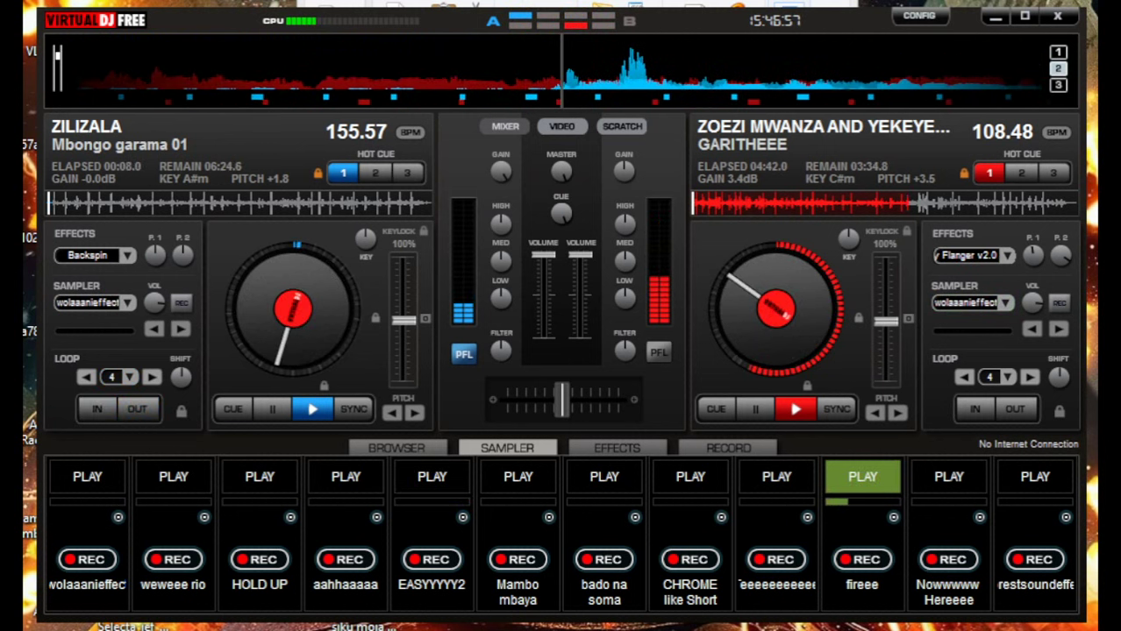
- Switch deck B's effect to Backspin and apply it to end GARITHEEE
click(1006, 255)
click(1041, 368)
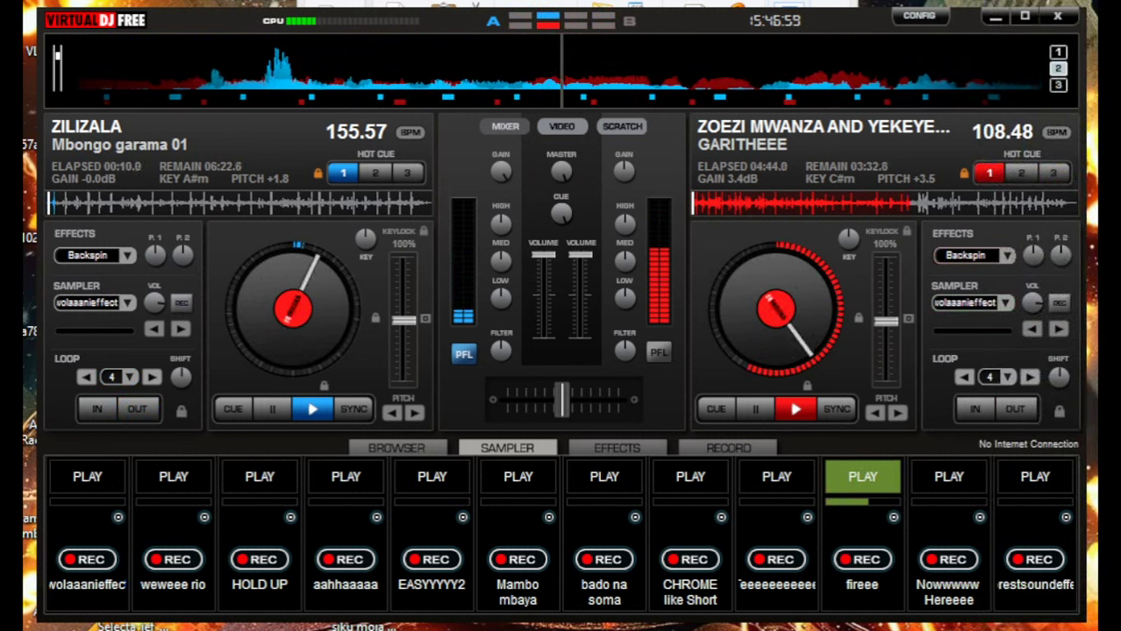
click(965, 255)
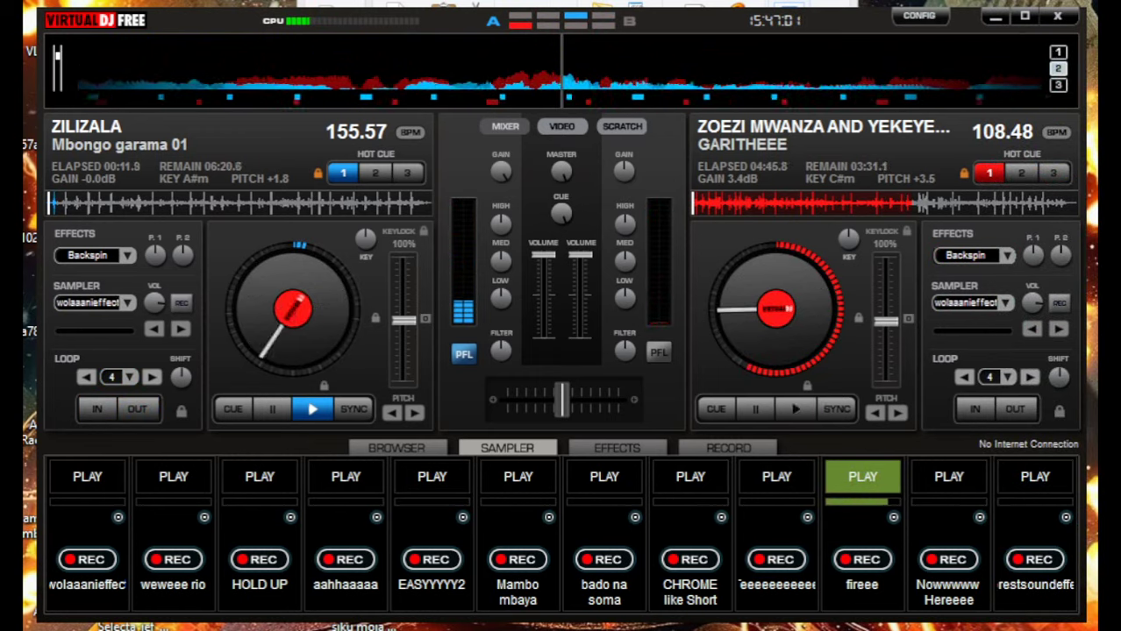
- Load HAYA WEE from the ZOEZI MWANZA folder onto deck B, cued with a 4-beat loop, and set its pitch to +3.5
key(alt+Tab)
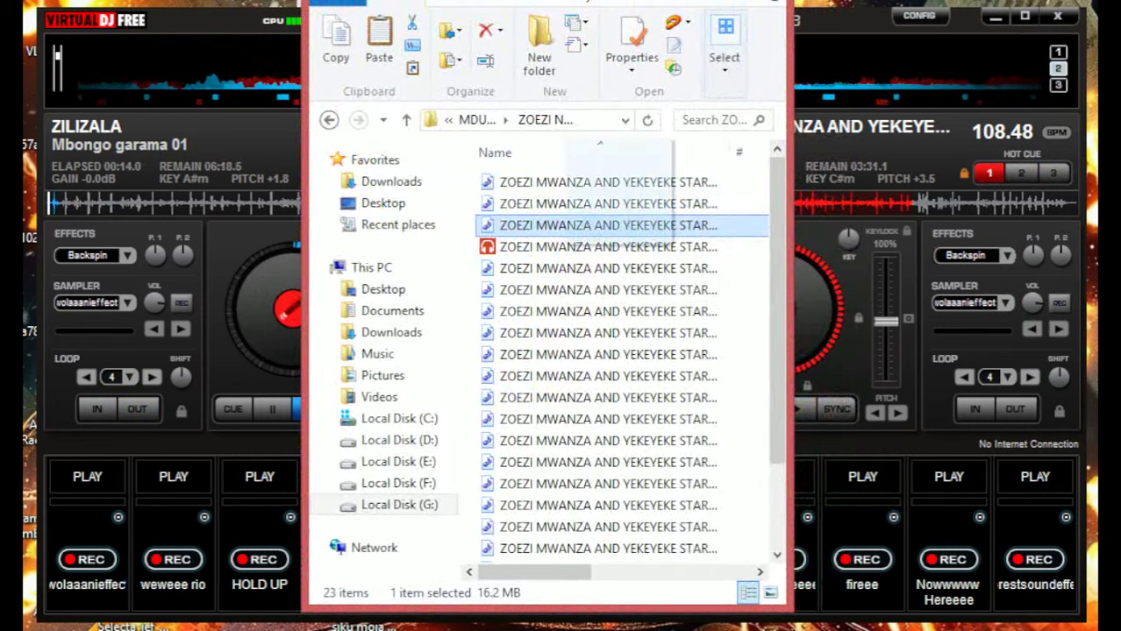
key(alt+Tab)
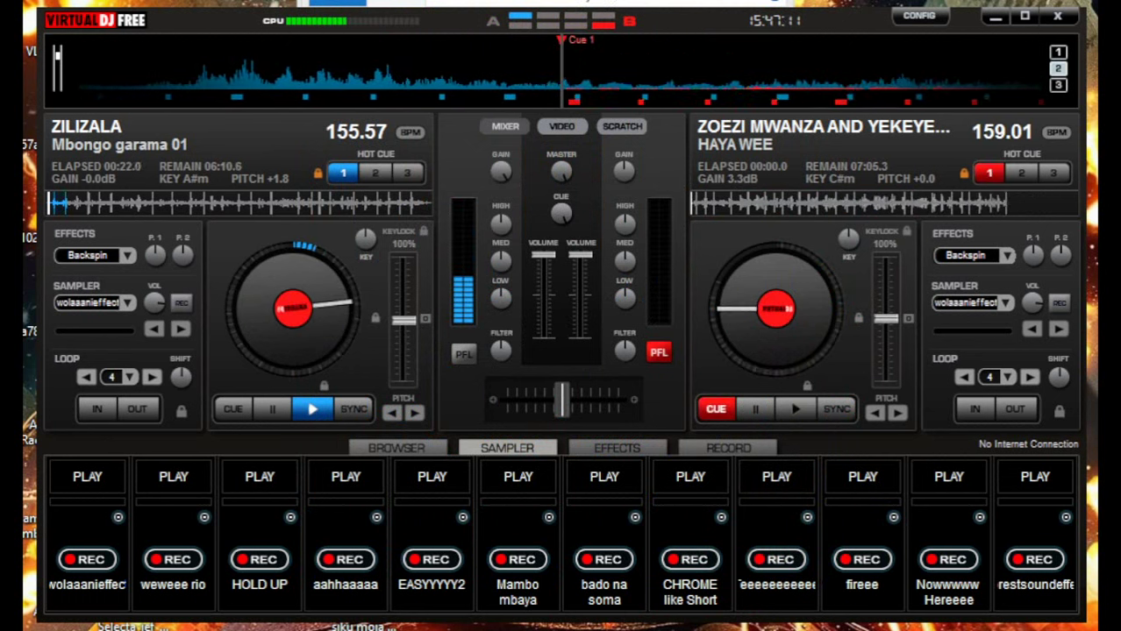
key(F9)
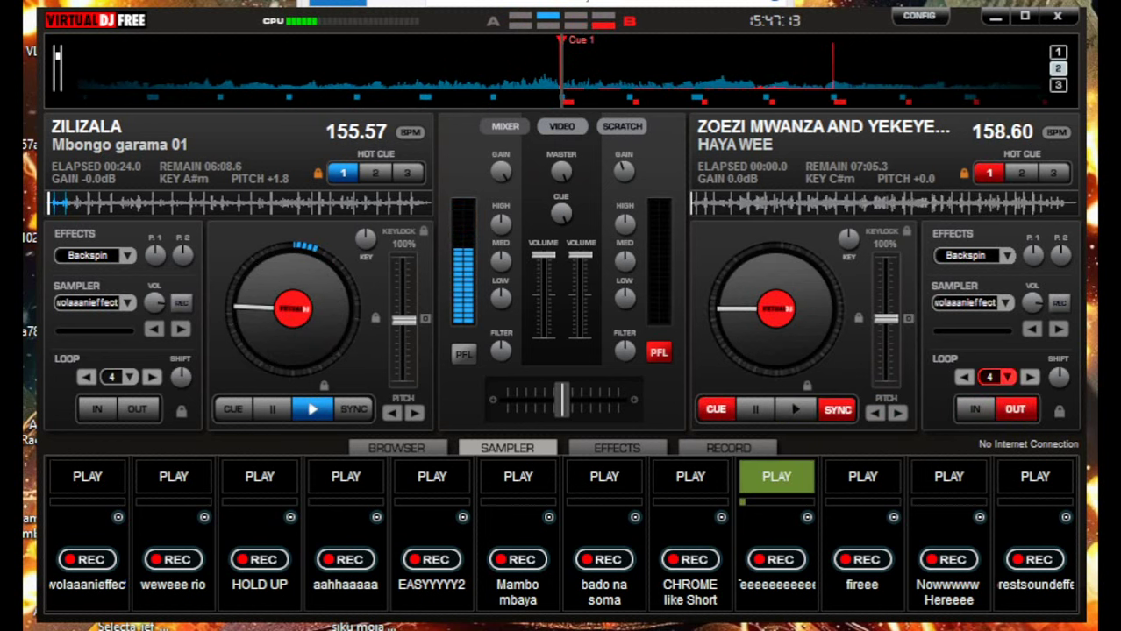
drag(885, 317, 885, 322)
- Restart ZILIZALA on deck A from cue 1, with the fireee and weweee rio samples playing
key(F10)
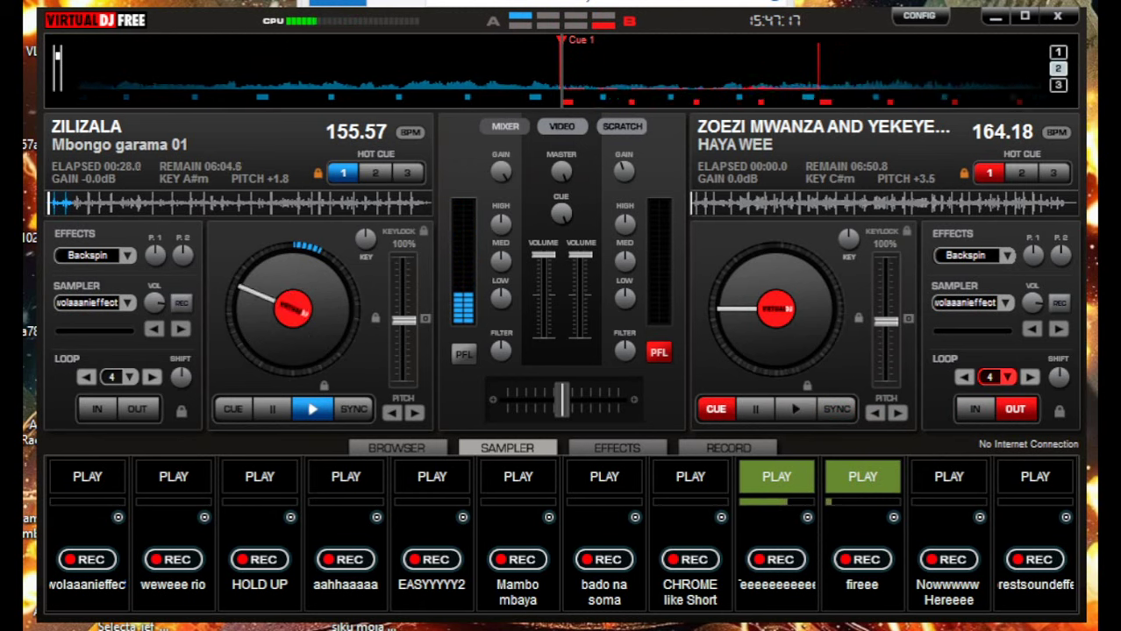
key(1)
key(F2)
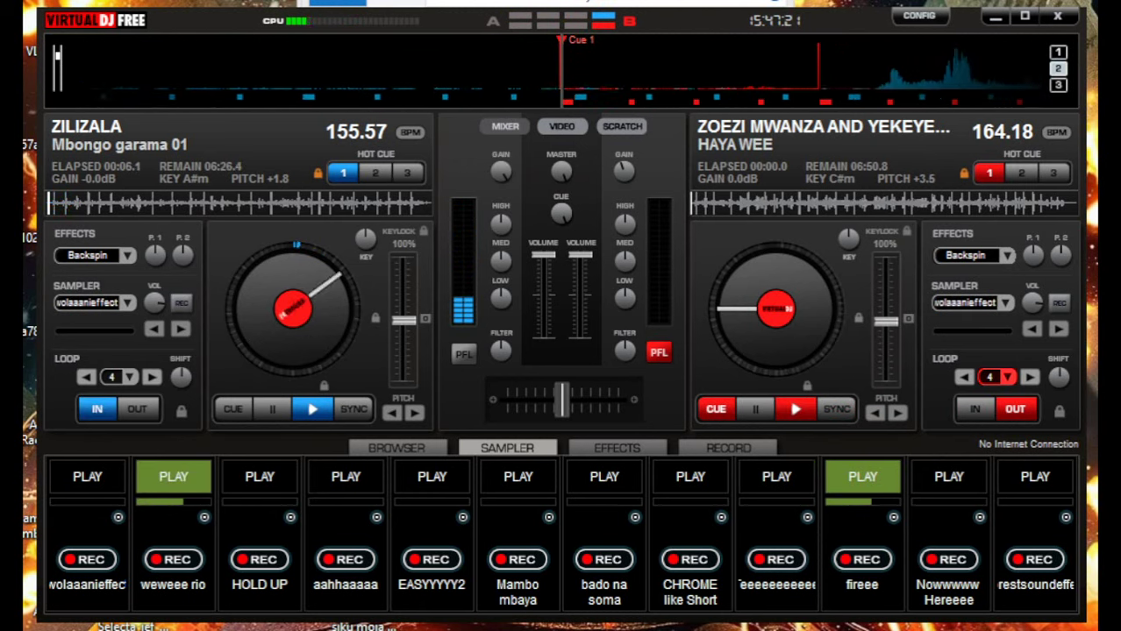
- Replace the weweee rio sample in the second sampler slot with glassandhorneffect from EFFEXTX#2023 and play it
click(203, 518)
click(233, 531)
click(300, 301)
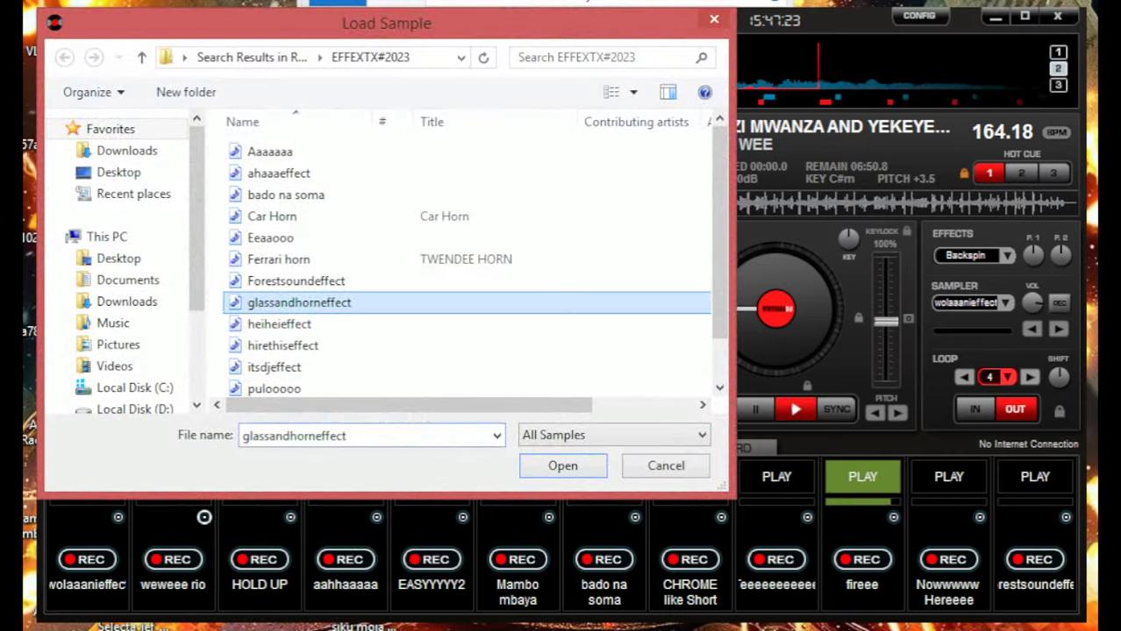
double_click(299, 303)
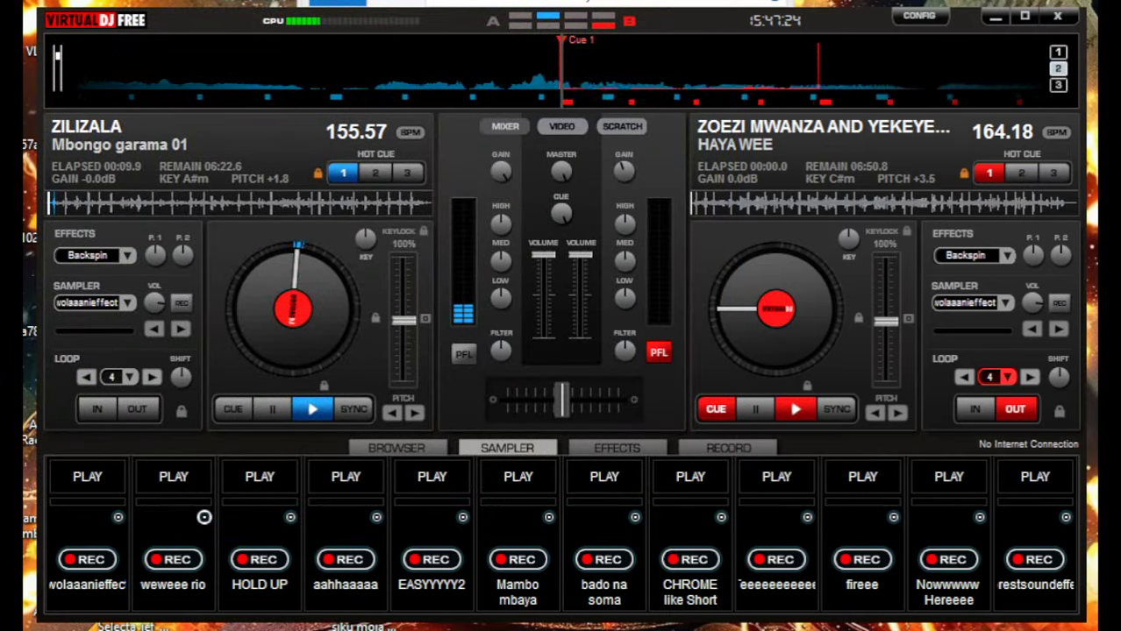
click(188, 484)
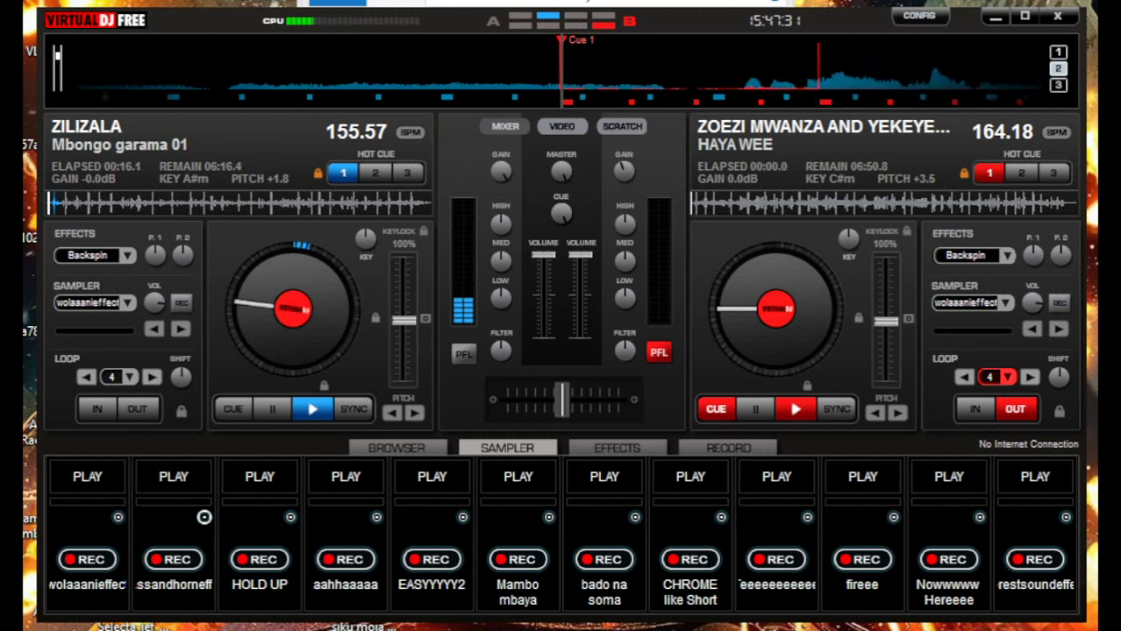
- Browse the EFFEXTX#2023 folder and the RAMA Effects search results for another sample for the second sampler slot
right_click(212, 522)
click(254, 531)
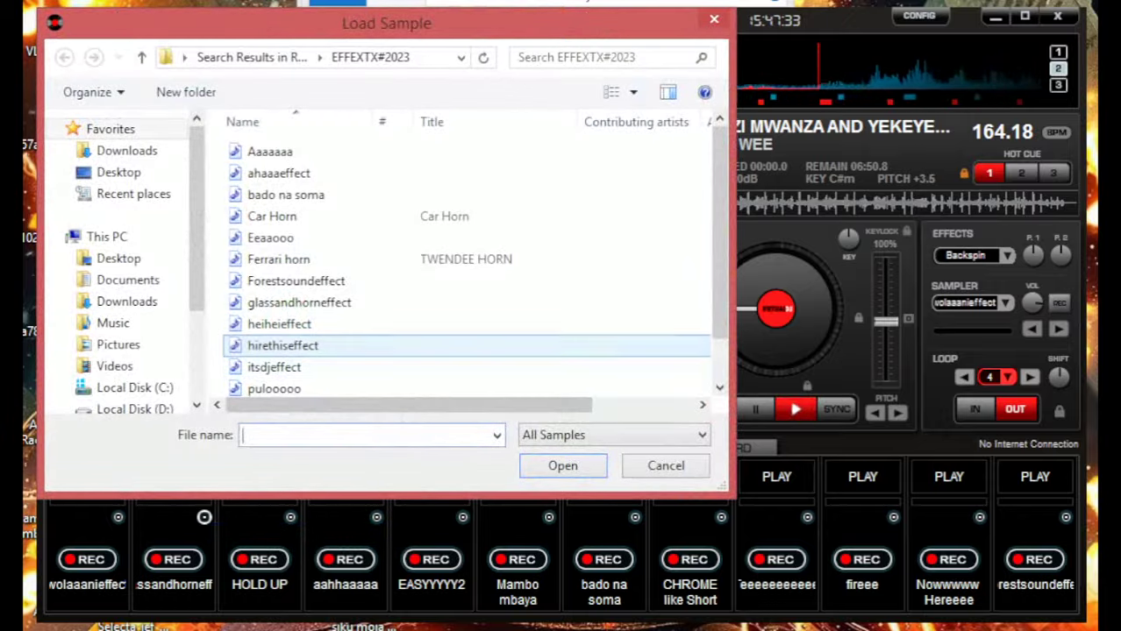
click(283, 346)
scroll(386, 290, down, 1)
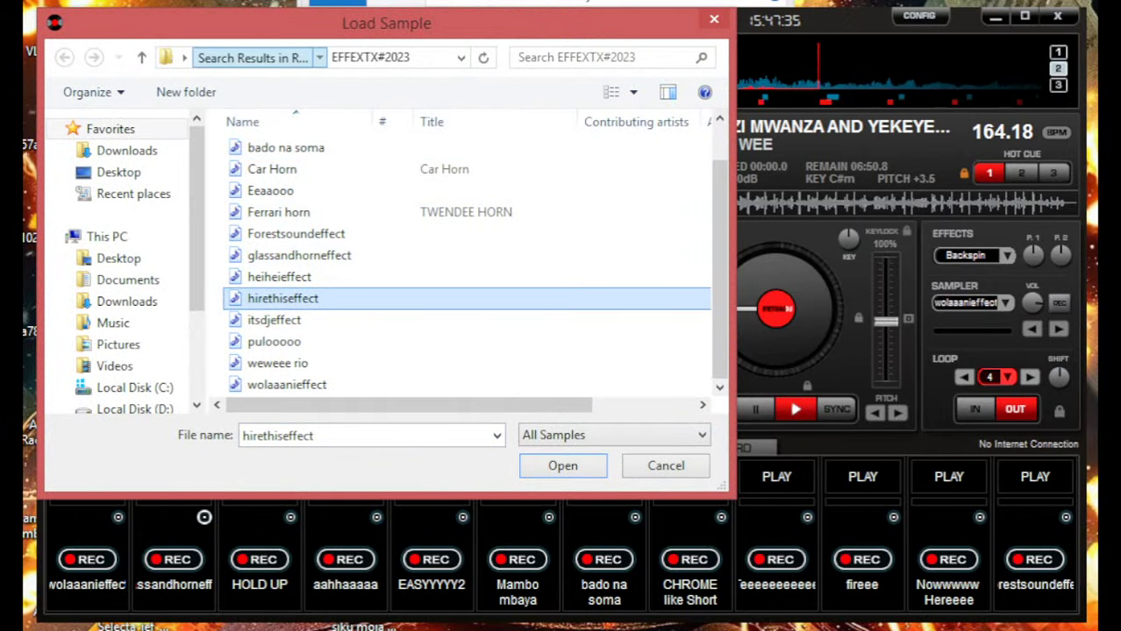
click(253, 57)
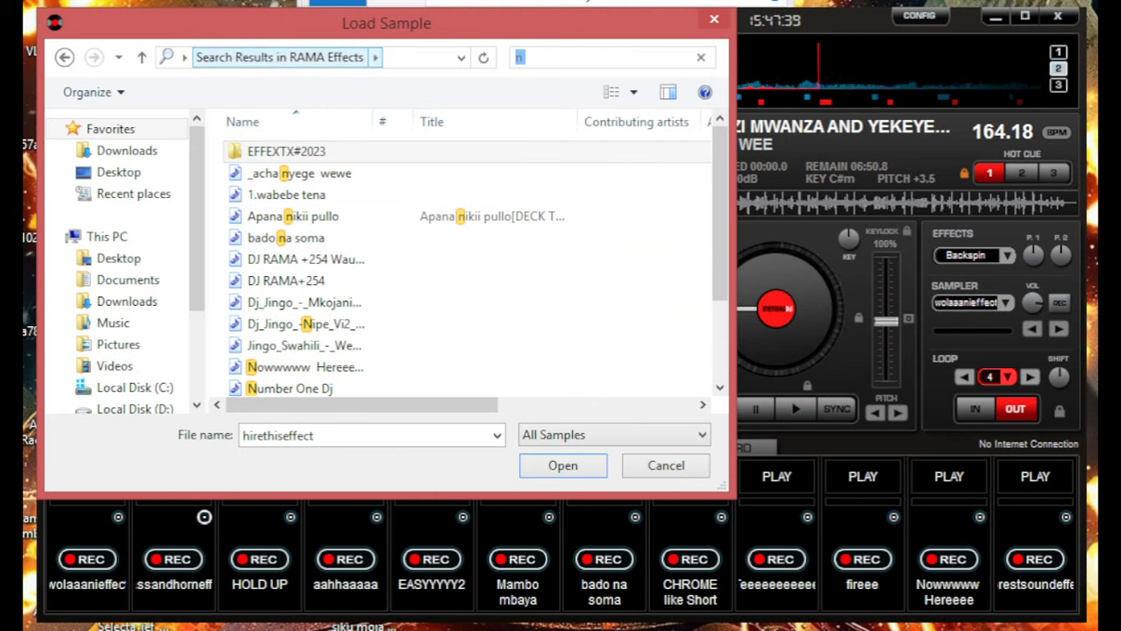
click(184, 57)
click(374, 58)
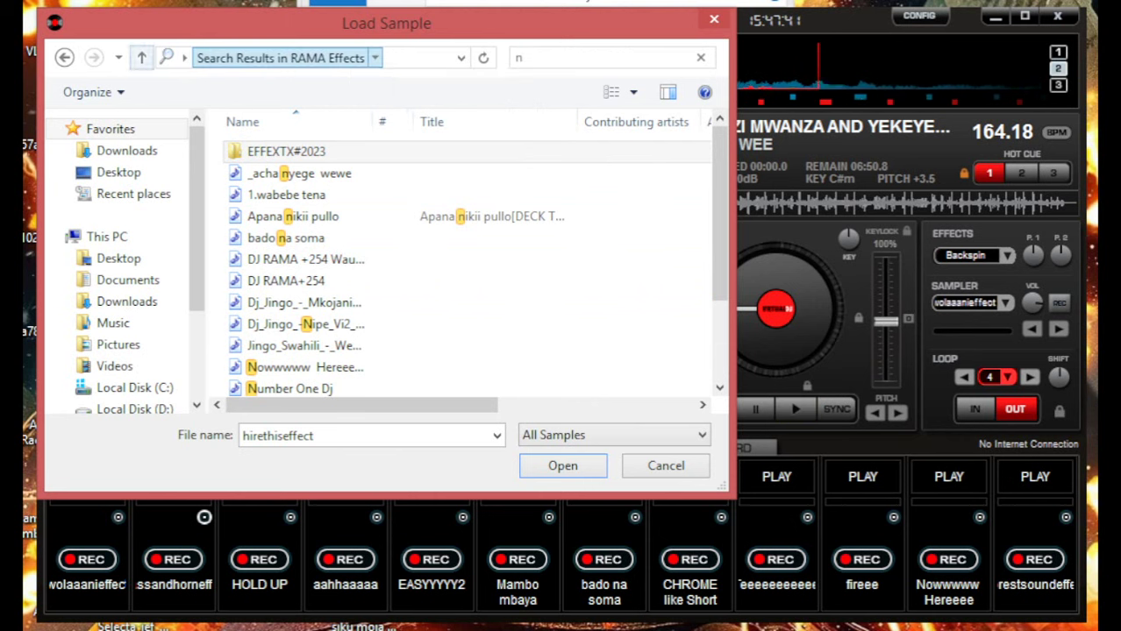
click(185, 57)
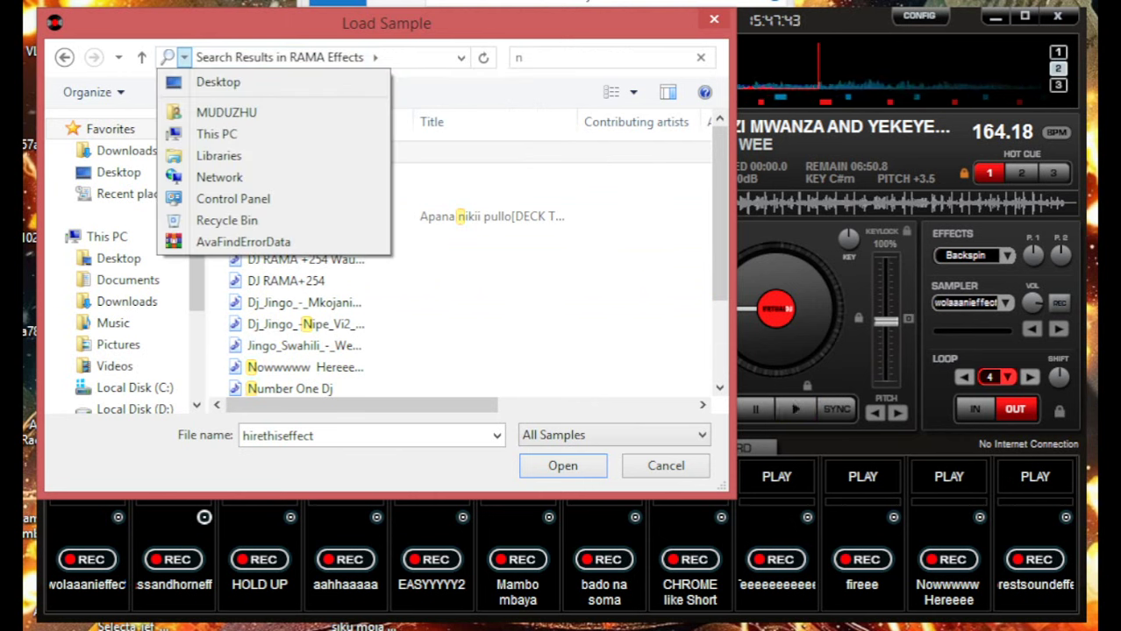
click(374, 58)
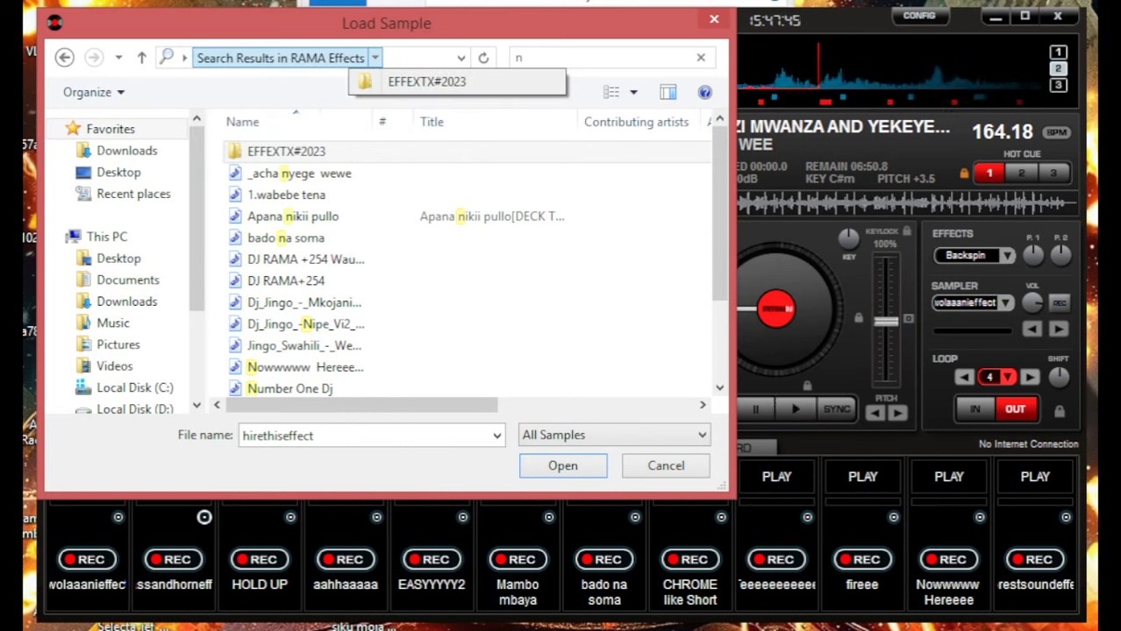
click(427, 82)
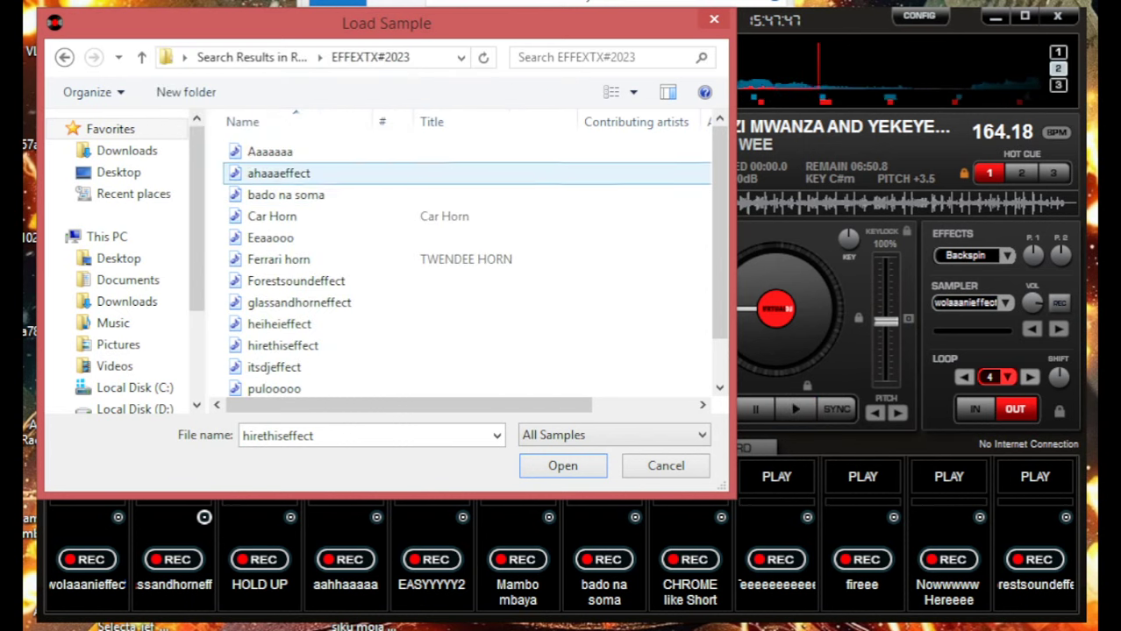
click(460, 57)
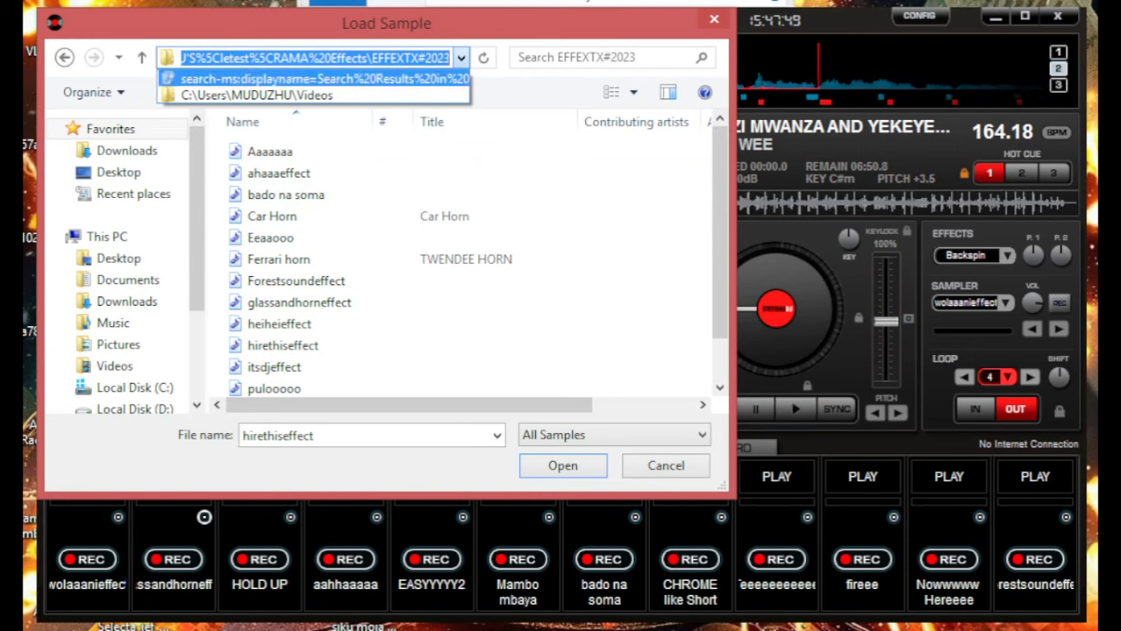
click(323, 79)
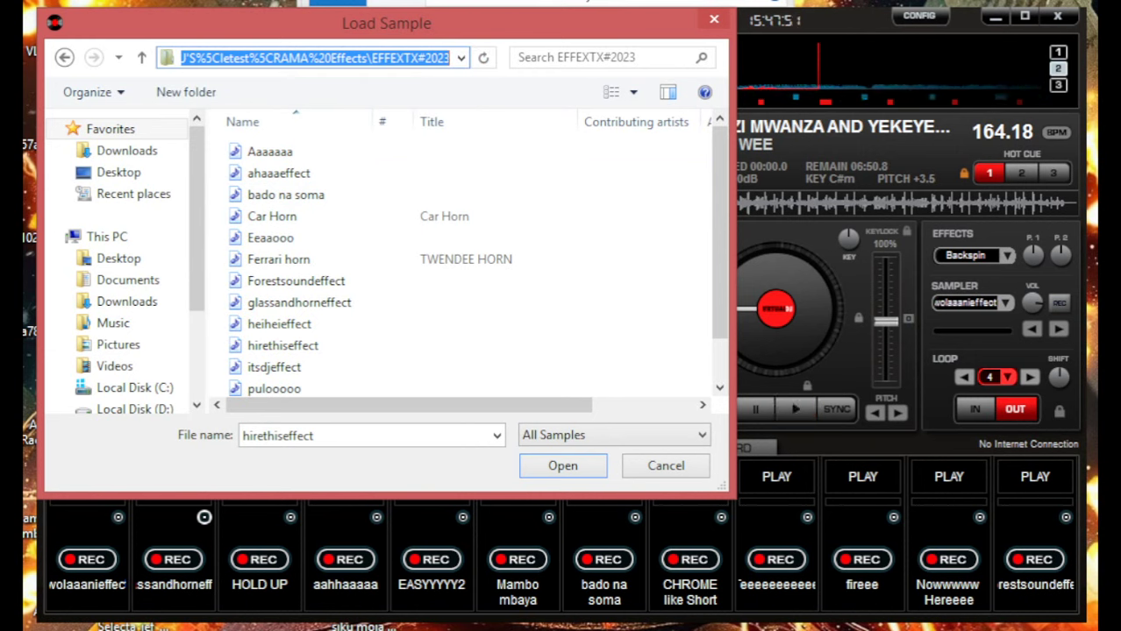
- Load the Gun battle sample from the RAMA Effects results into the second sampler slot and play it
click(141, 57)
key(BackSpace)
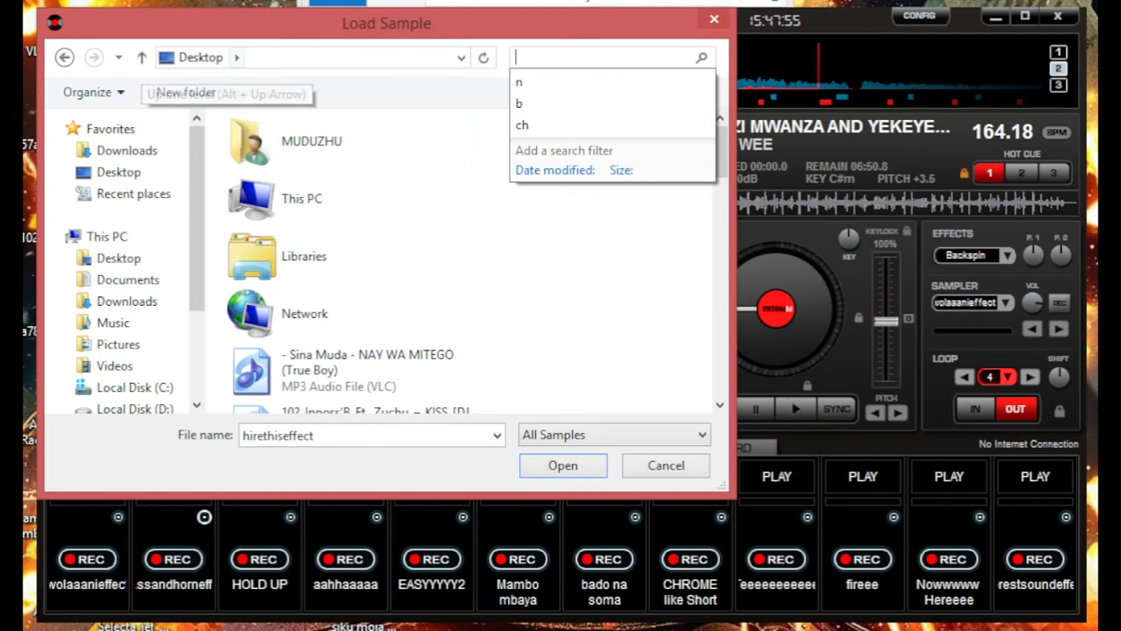
click(65, 57)
click(276, 281)
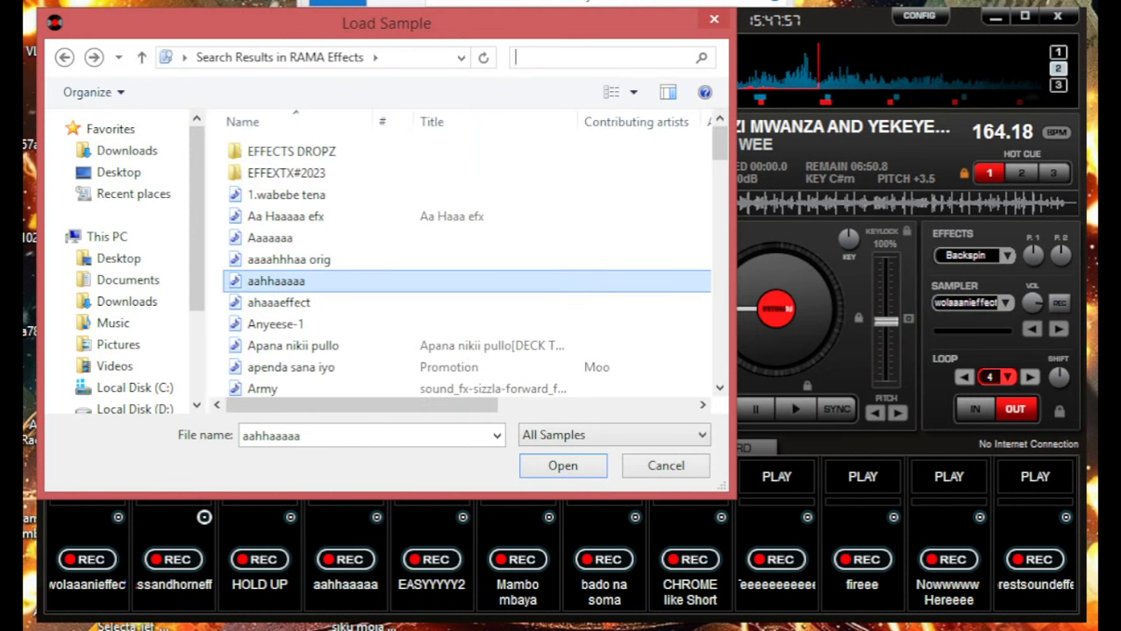
scroll(351, 280, down, 15)
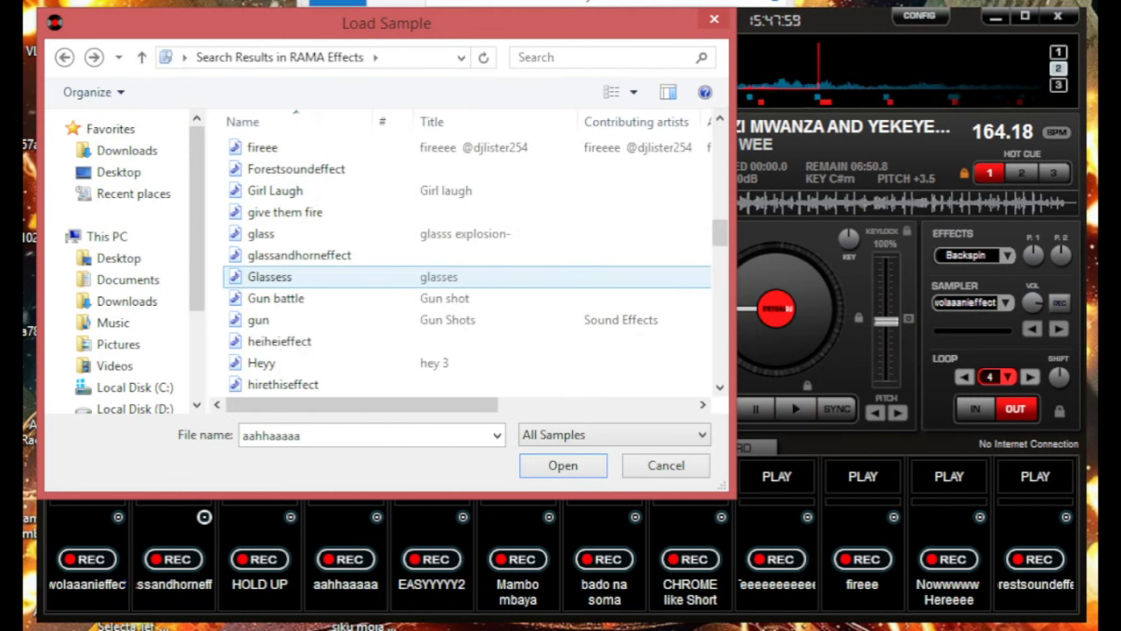
double_click(275, 299)
click(172, 476)
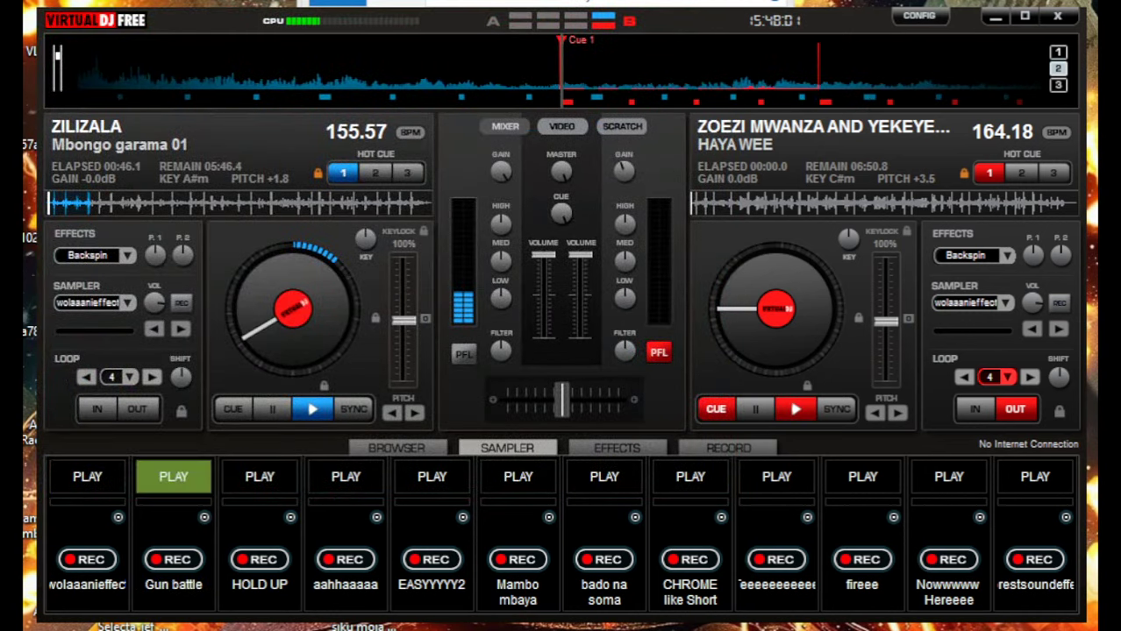
- Replace Gun battle in the second sampler slot with Ferrari horn from the RAMA Effects results and play it
click(204, 517)
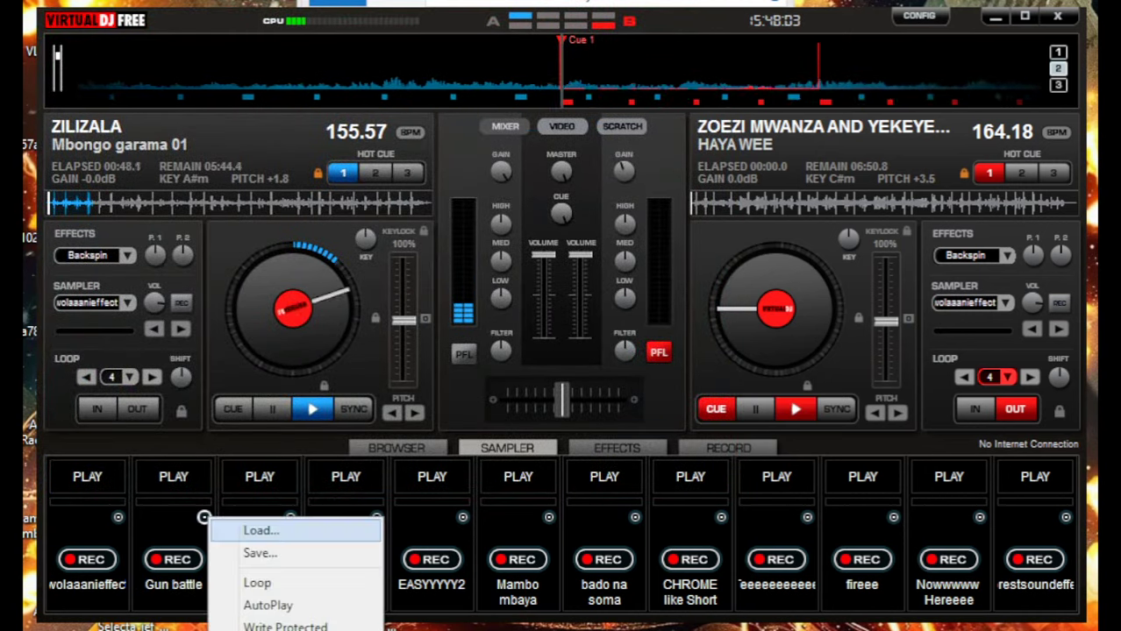
click(241, 529)
scroll(351, 307, down, 5)
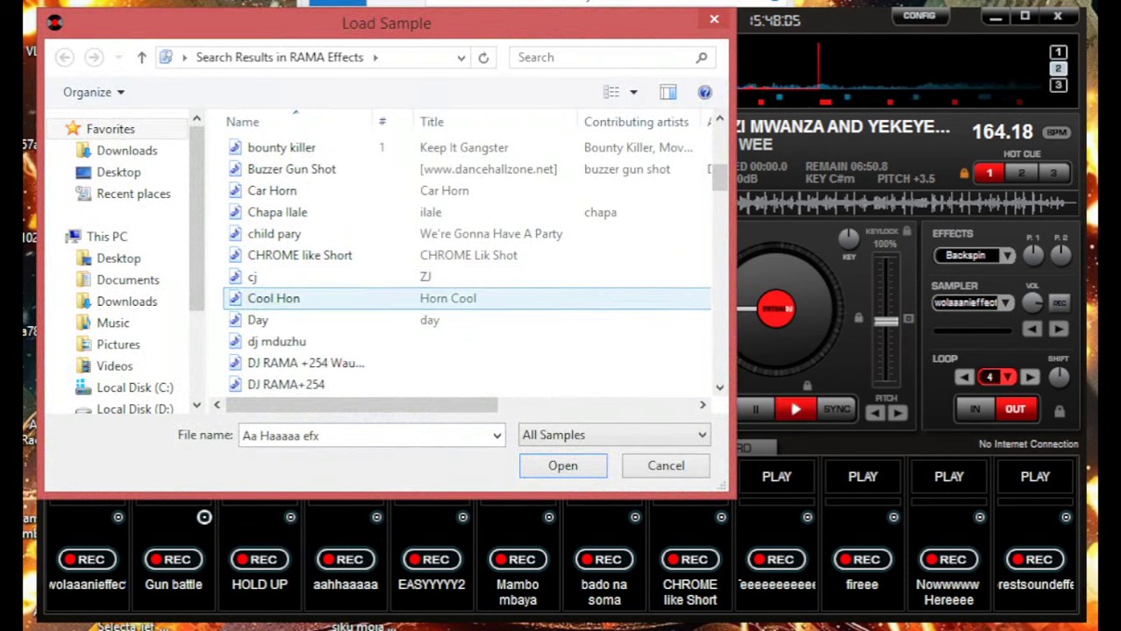
scroll(351, 341, down, 3)
scroll(351, 341, down, 1)
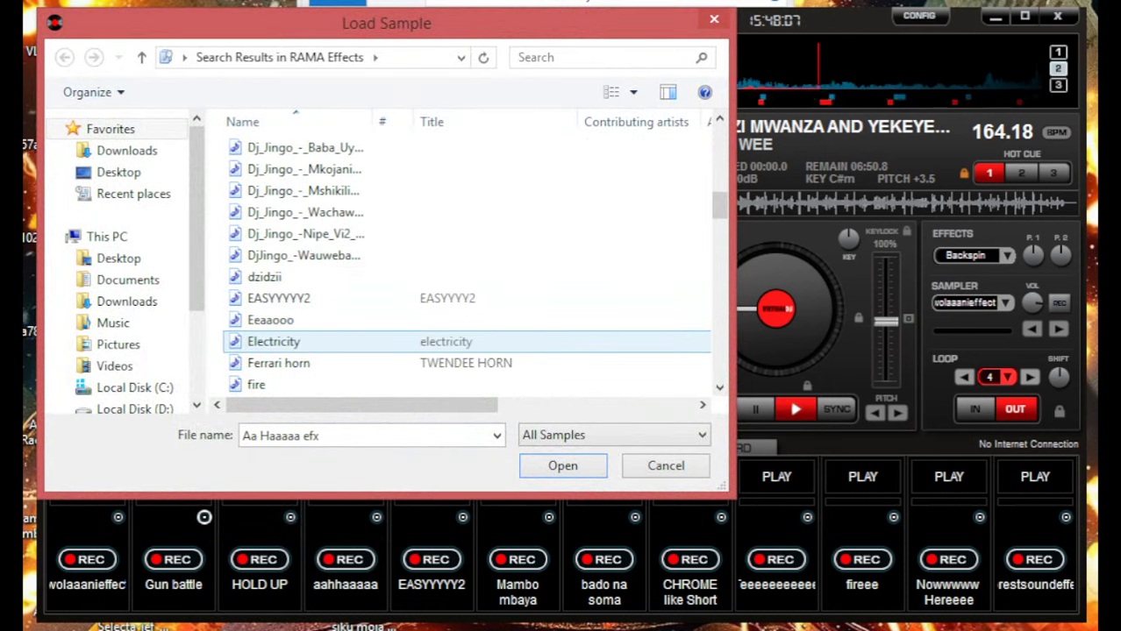
double_click(351, 364)
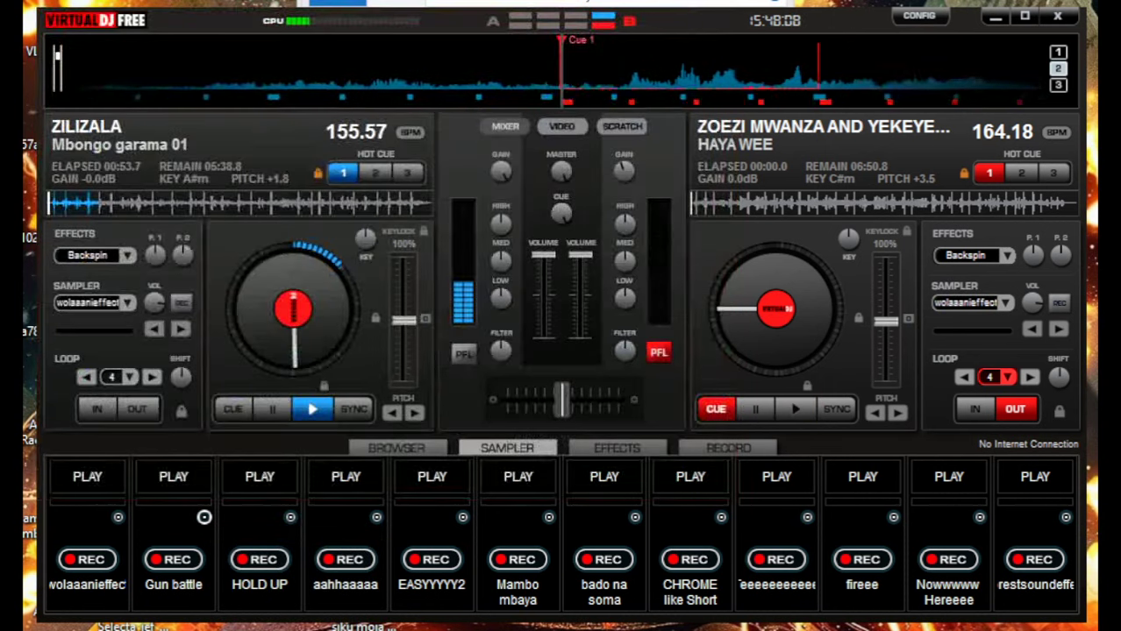
click(174, 477)
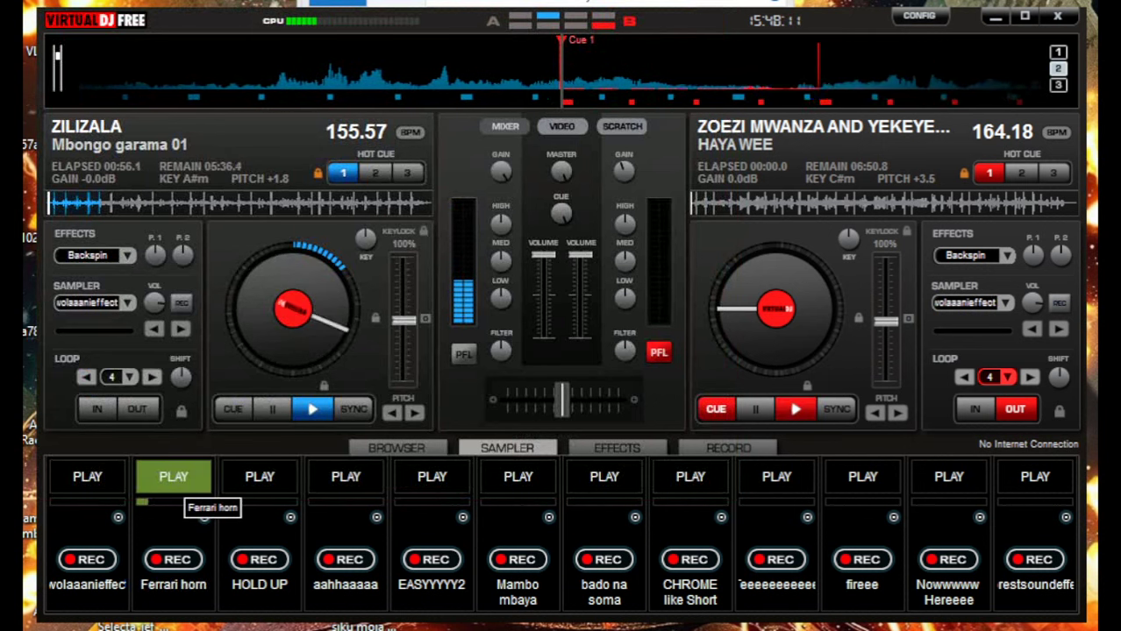
- Lower deck B's volume fully, start its looped ZOEZI MWANZA track and trigger the bado na soma sample
drag(580, 255, 581, 336)
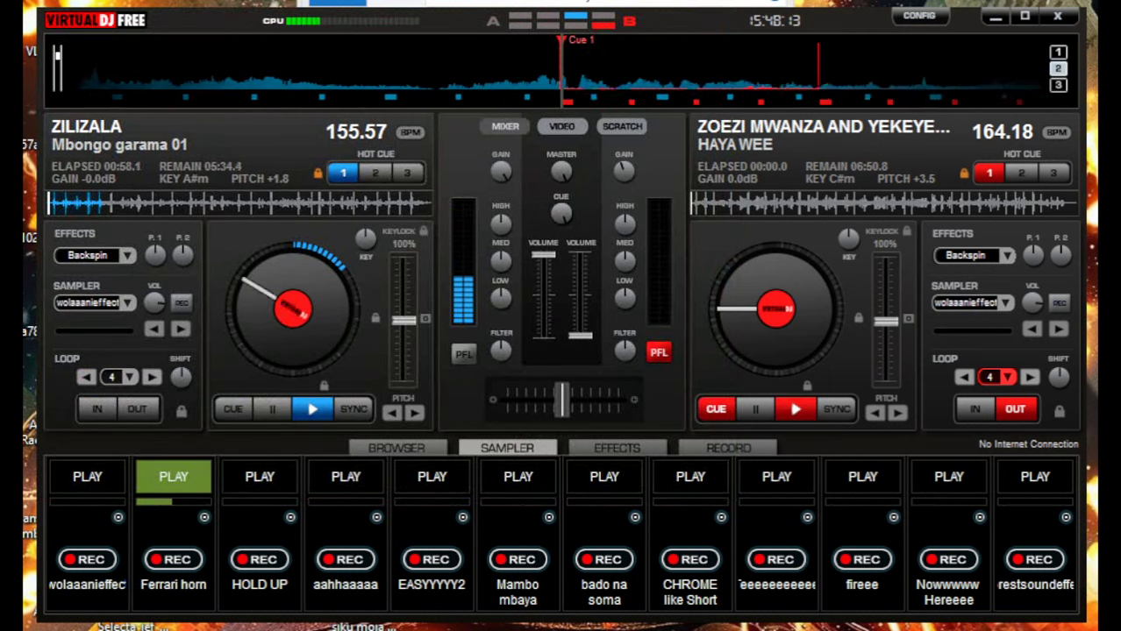
click(794, 409)
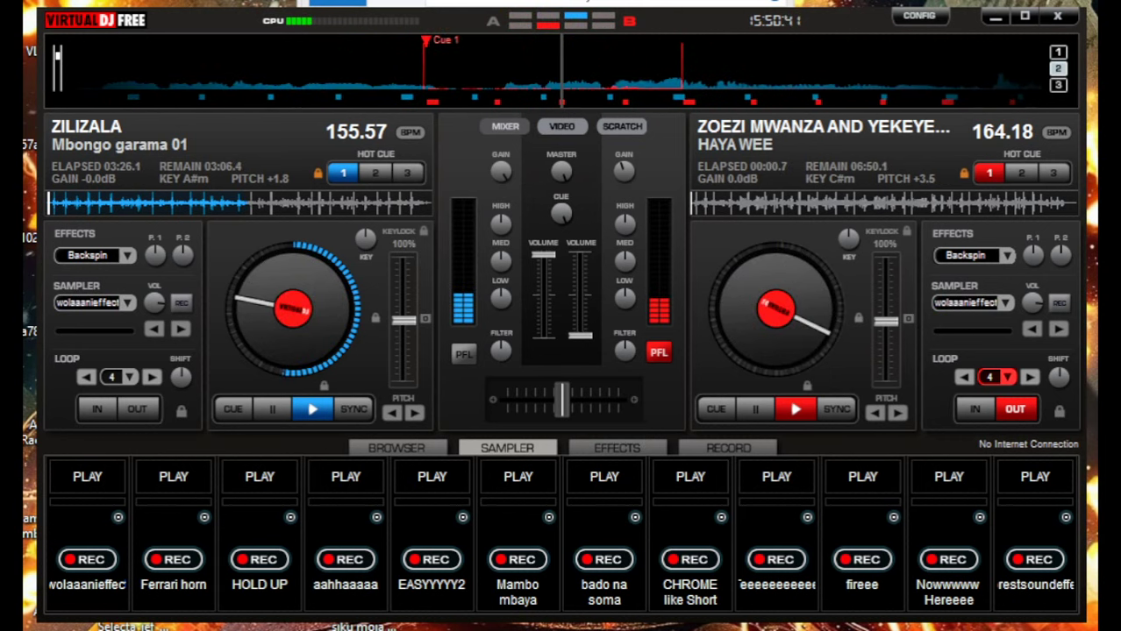
click(603, 476)
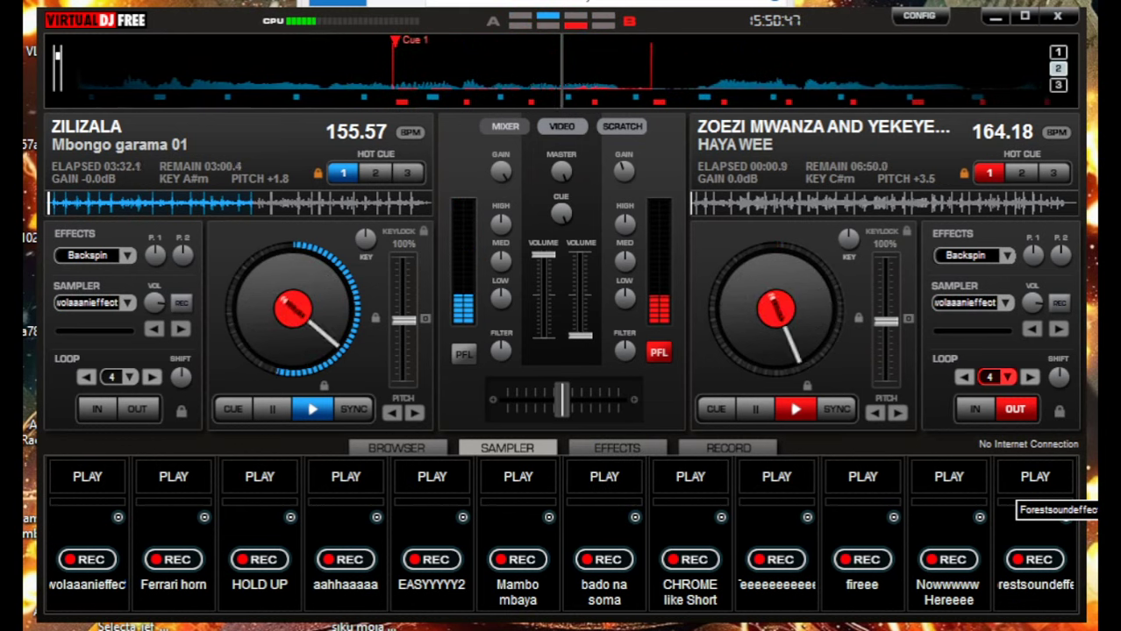
- Bring deck B in at full volume over the Forestsoundeffect sample and release its 4-beat loop
click(1022, 481)
drag(580, 336, 580, 254)
click(1015, 408)
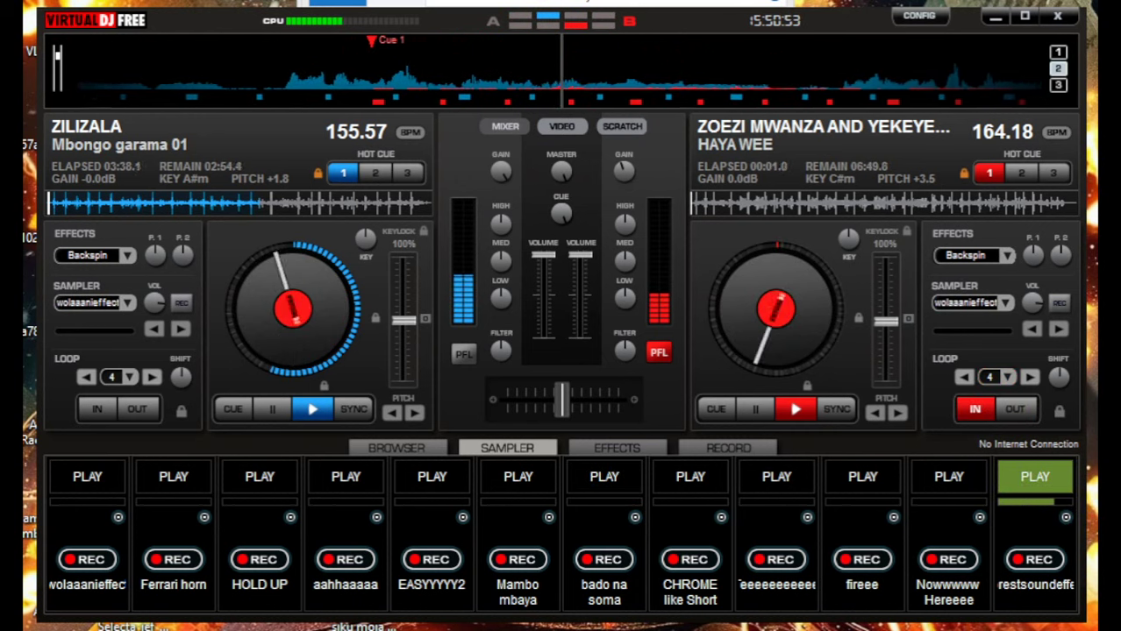
- End ZILIZALA on deck A with the Backspin effect and play the aahhaaaaa sample
click(84, 256)
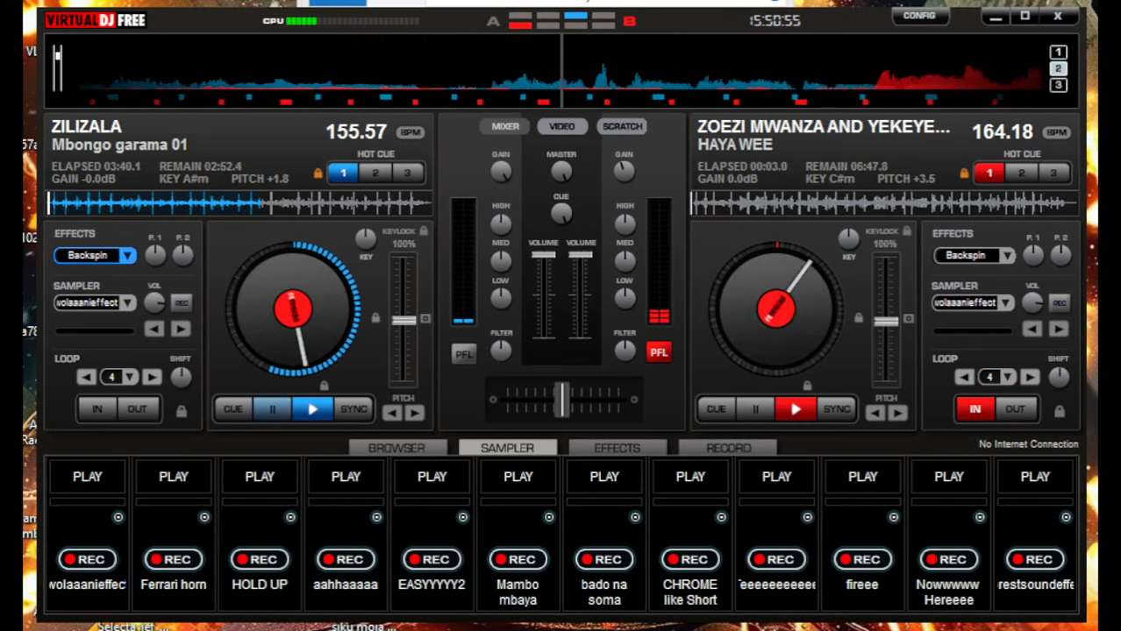
click(346, 476)
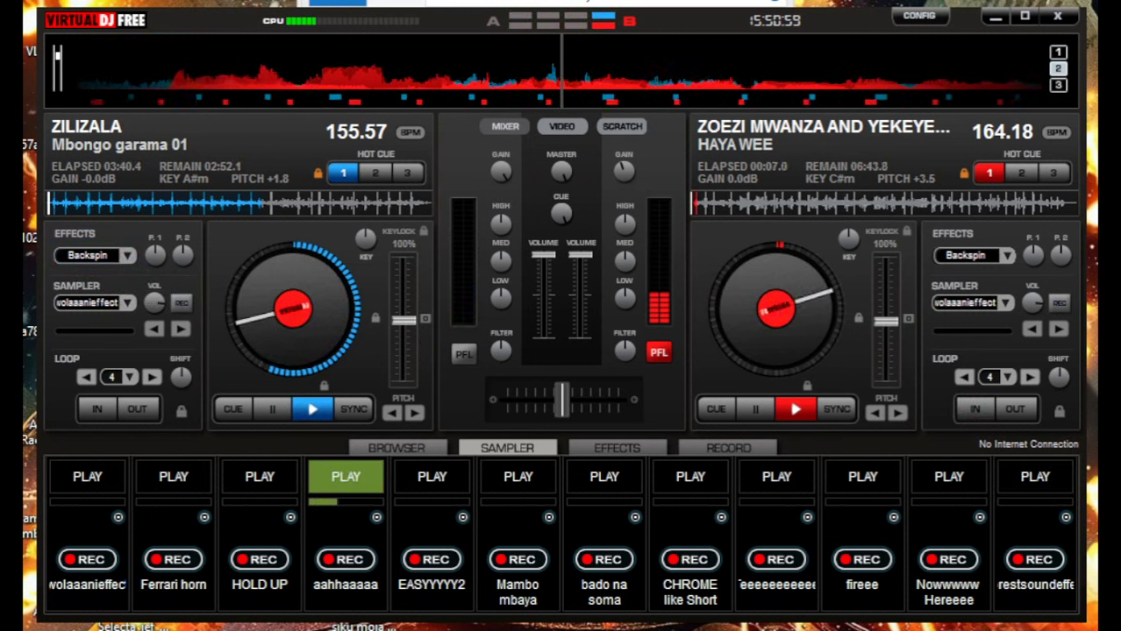
- Load ZARE RANGU KIASI from the Mbongo garama folder in File Explorer onto deck A
key(alt+Tab)
key(alt+Tab)
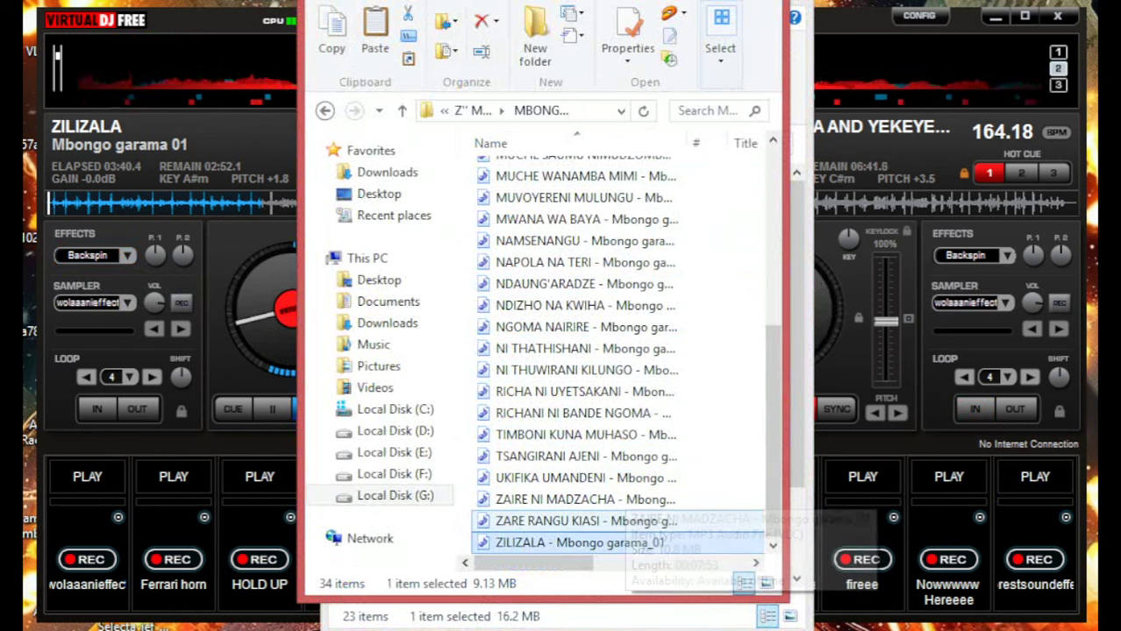
drag(628, 521, 289, 303)
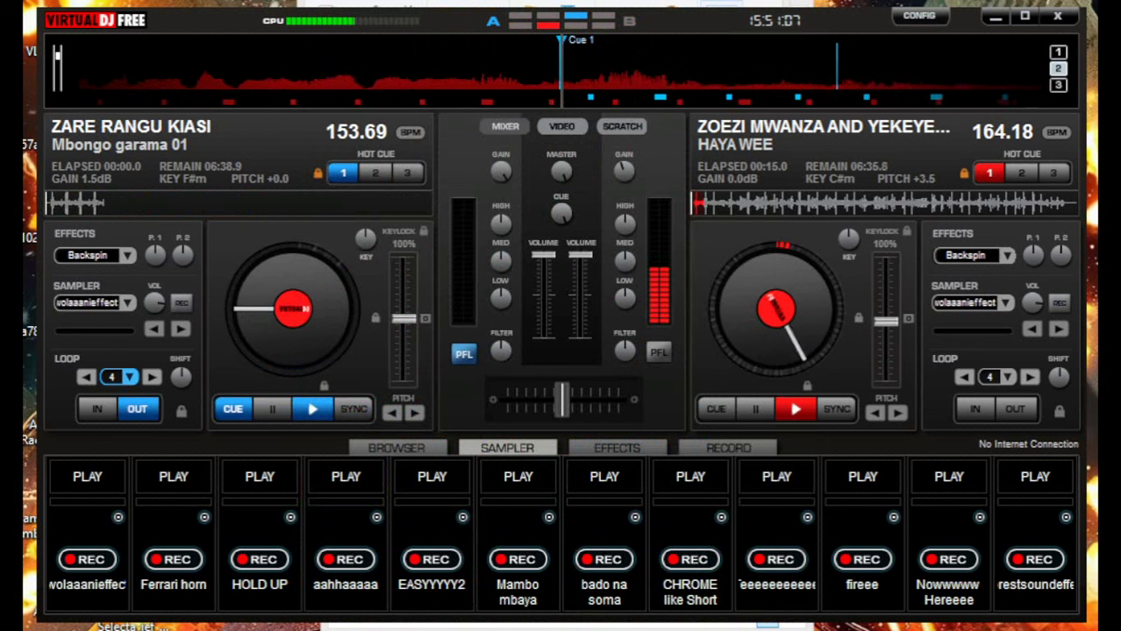
- With deck A's volume fully down, set cue 1 on ZARE RANGU KIASI at about 2.9 seconds and play a 4-beat loop from it
key(space)
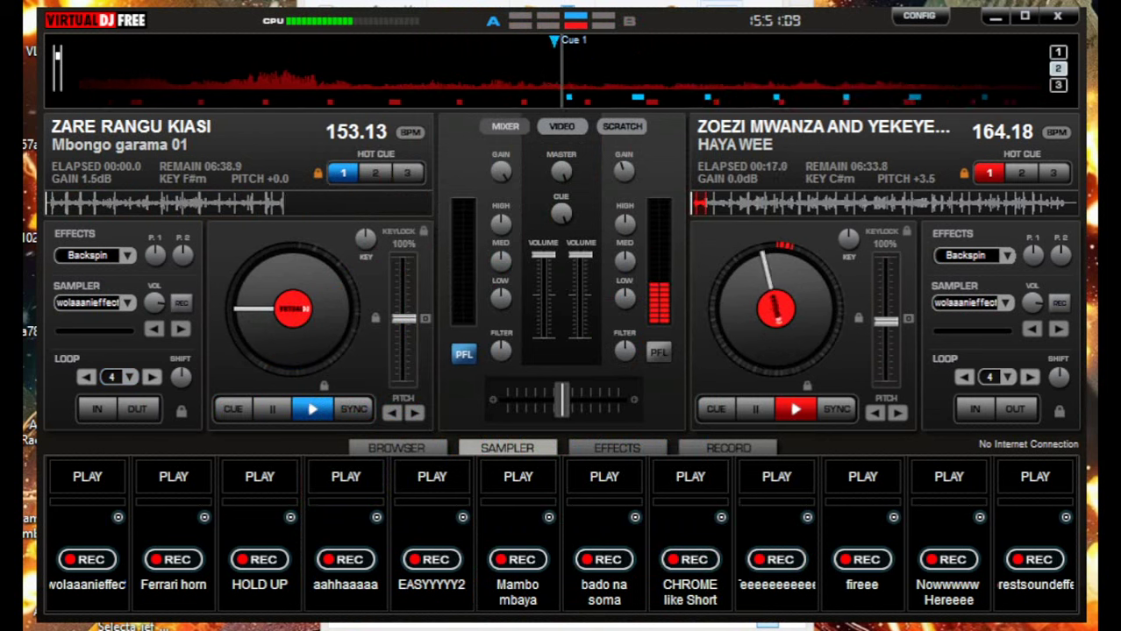
key(space)
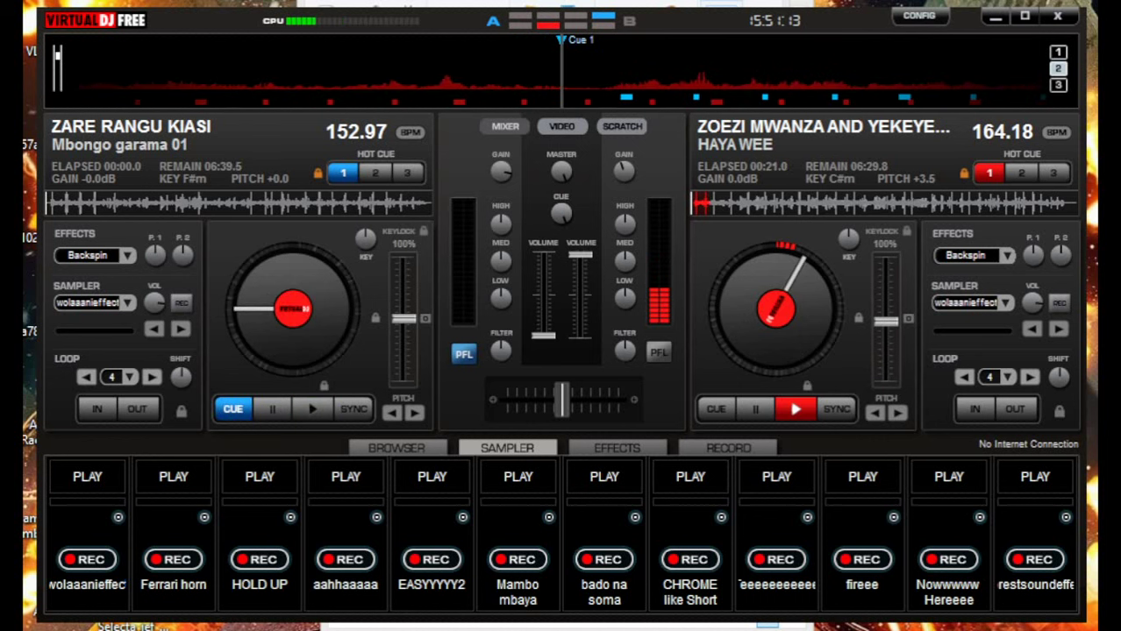
key(space)
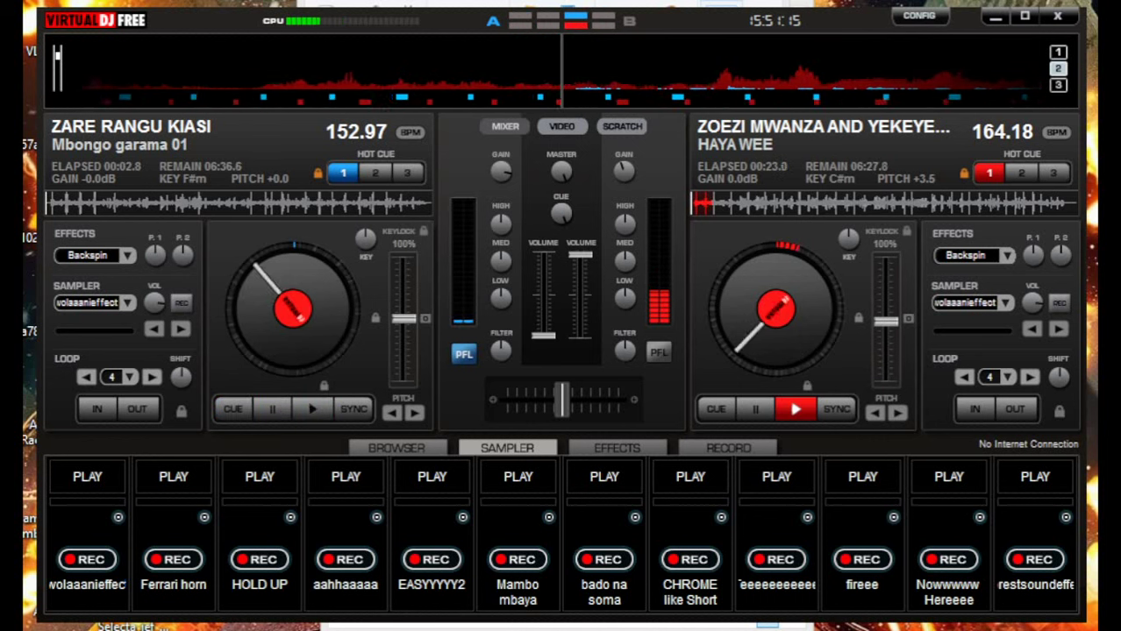
key(space)
key(c)
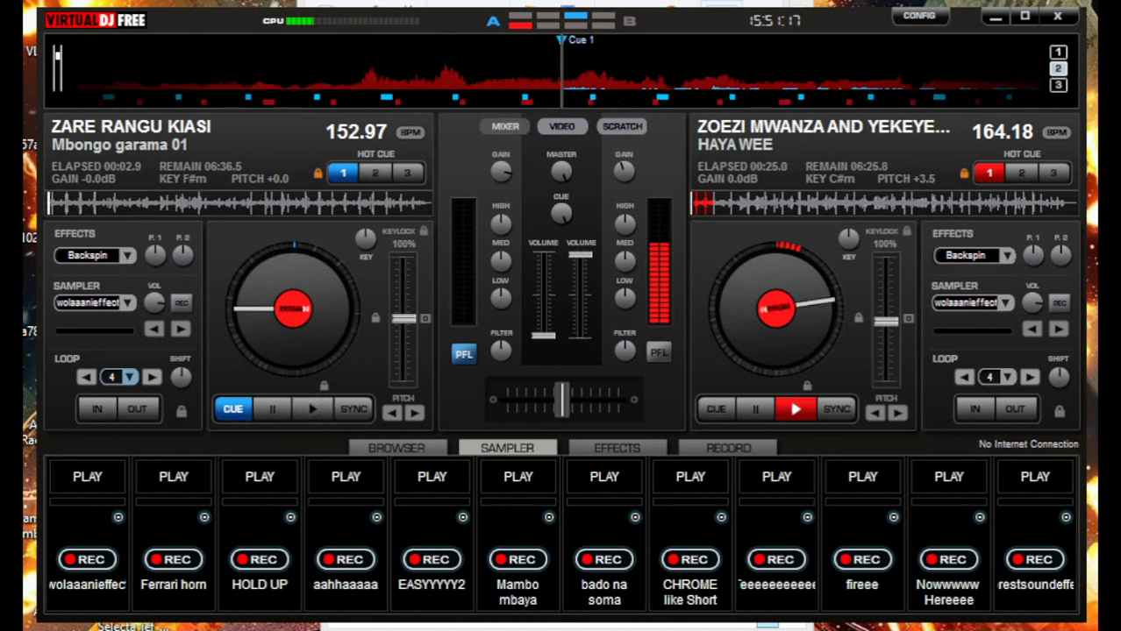
key(space)
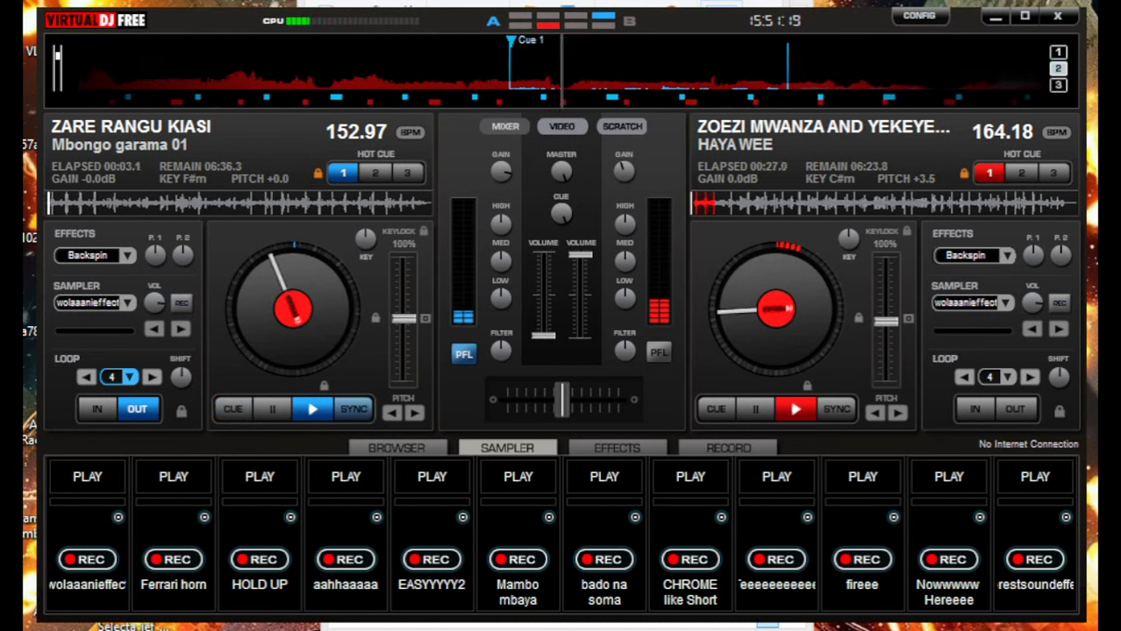
- Set deck A's pitch to +1.8 and retrigger cue 1 repeatedly to line up its loop with deck B
key(s)
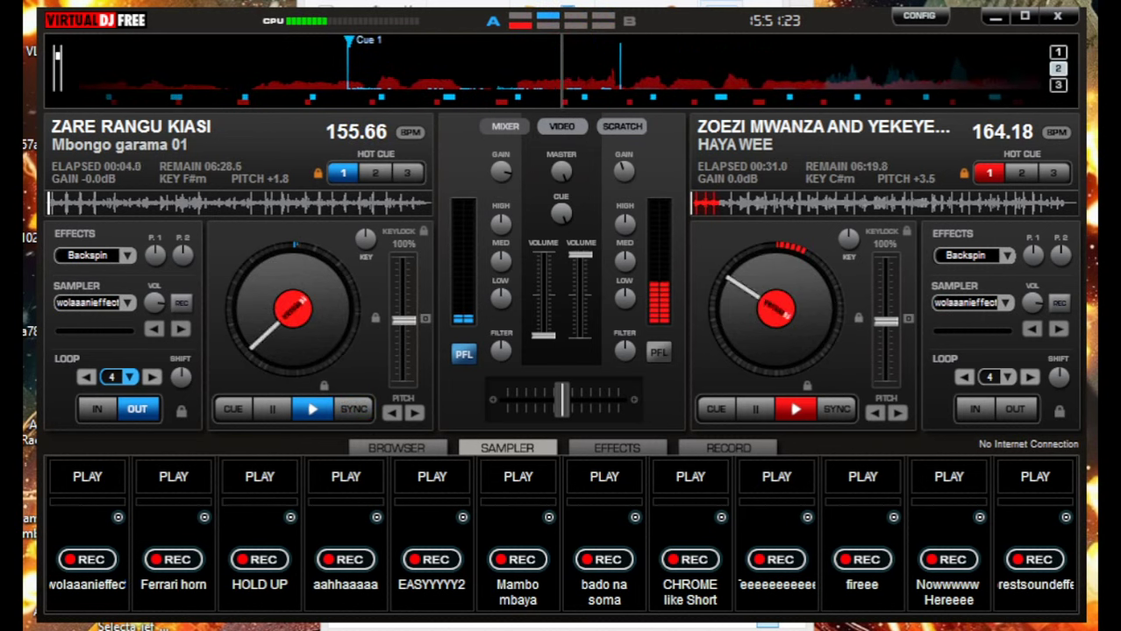
key(1)
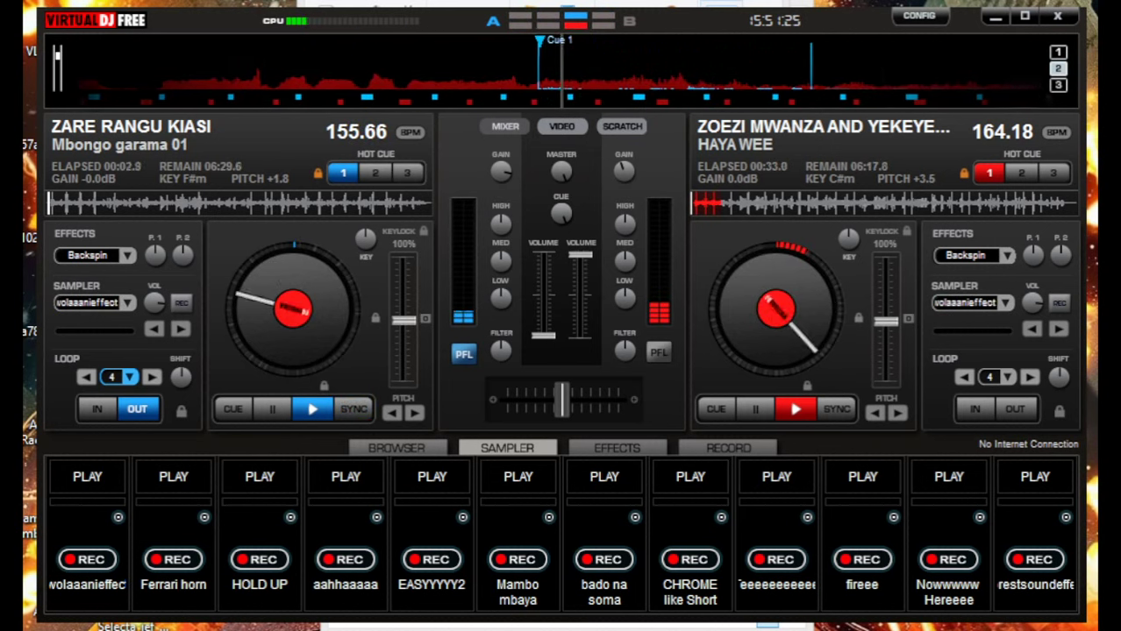
key(1)
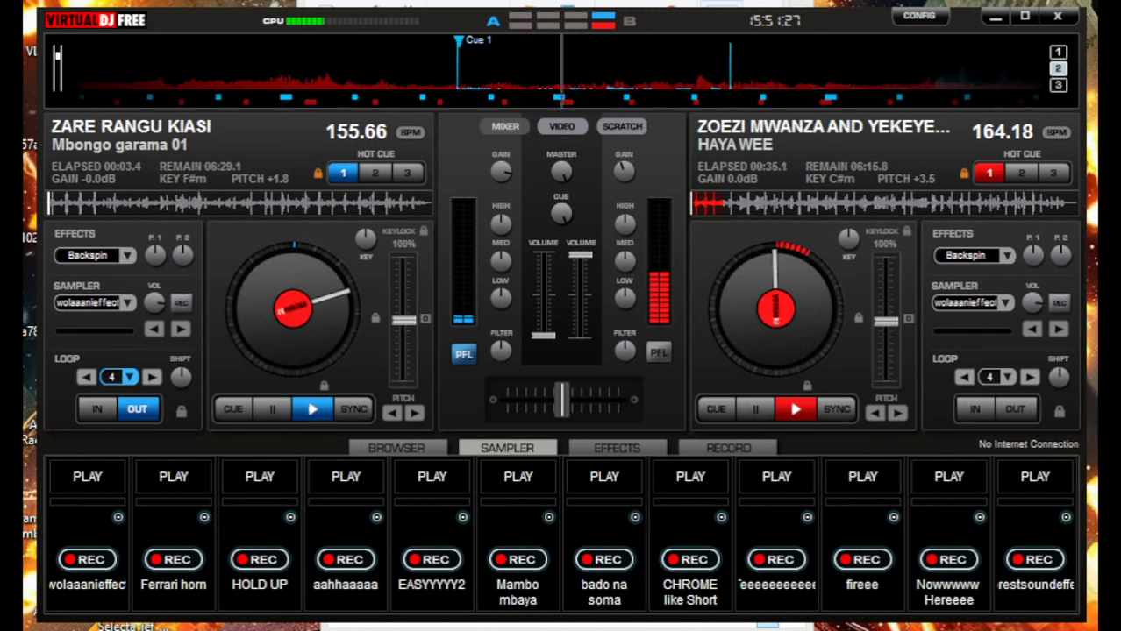
key(1)
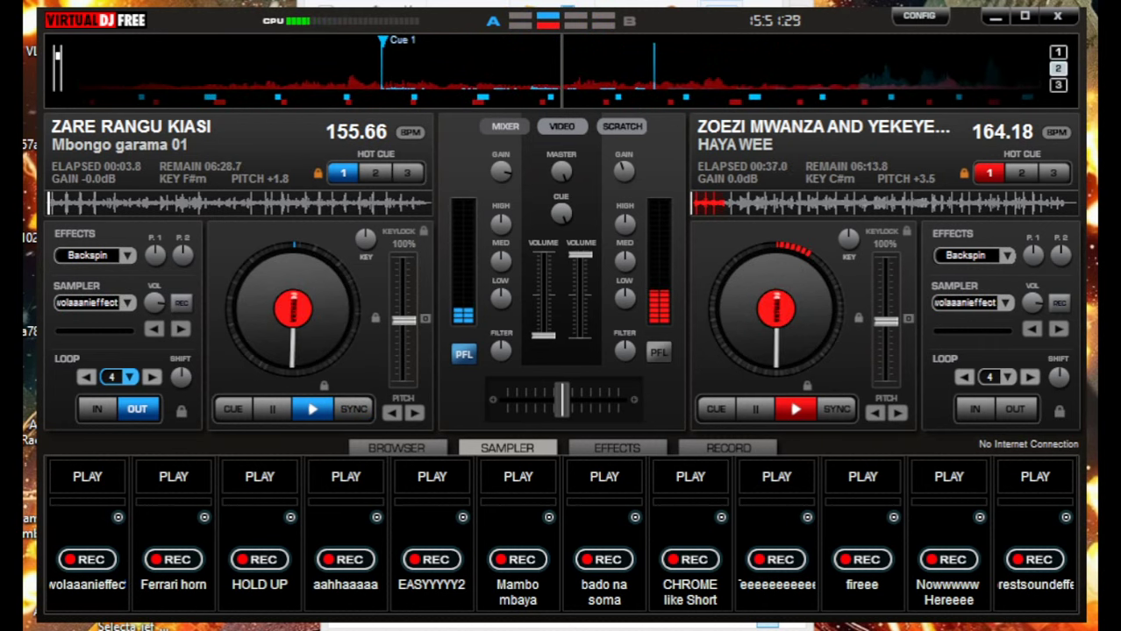
key(1)
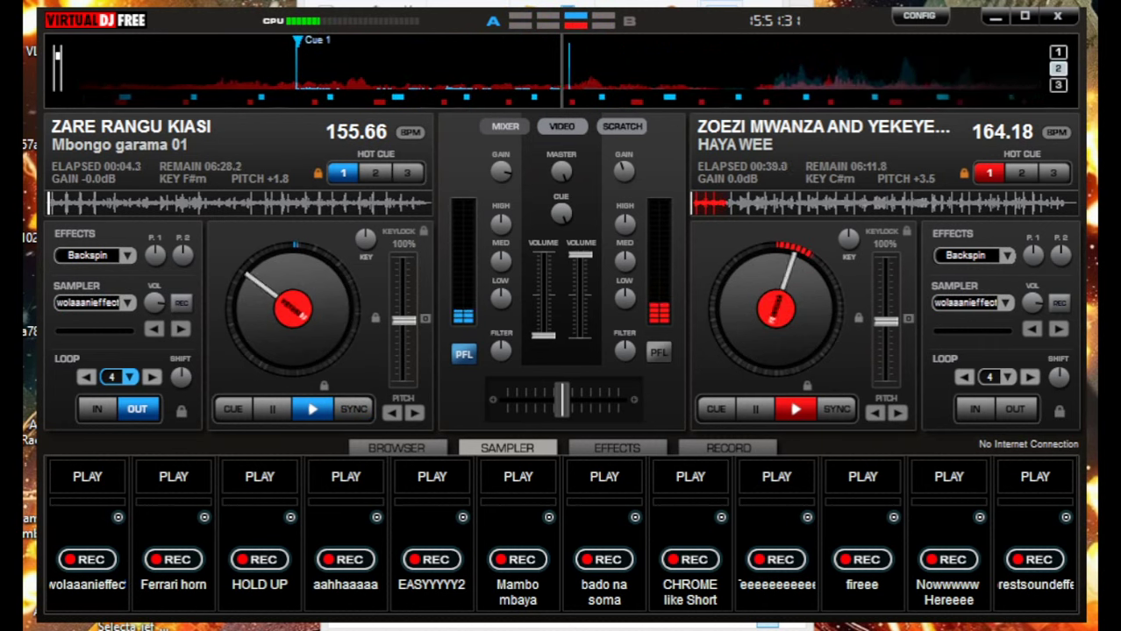
key(1)
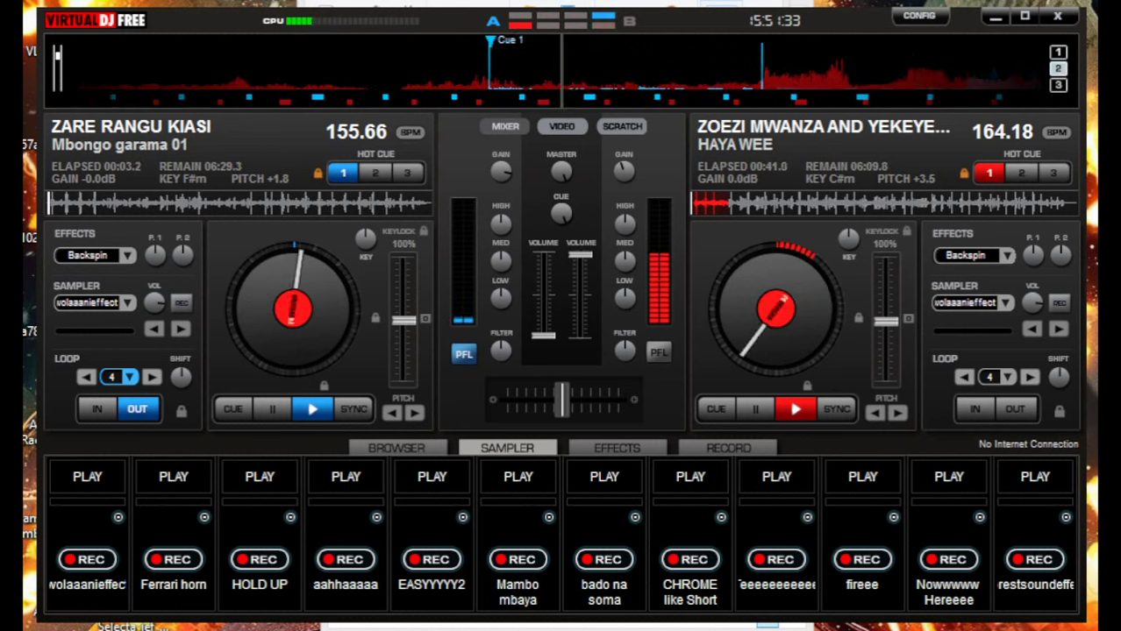
key(1)
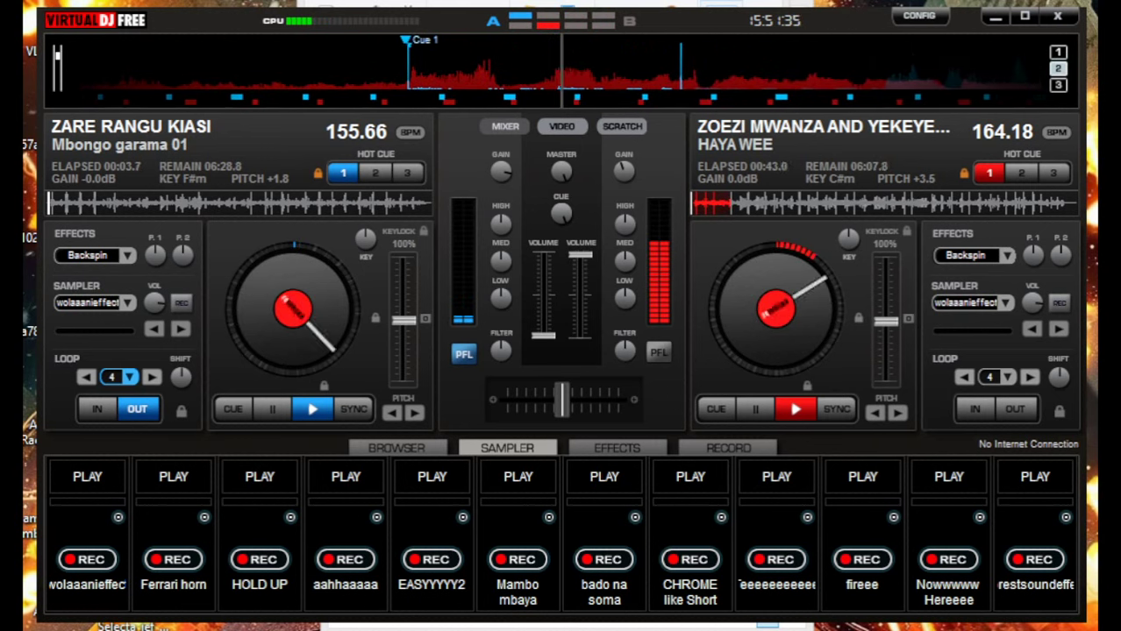
key(1)
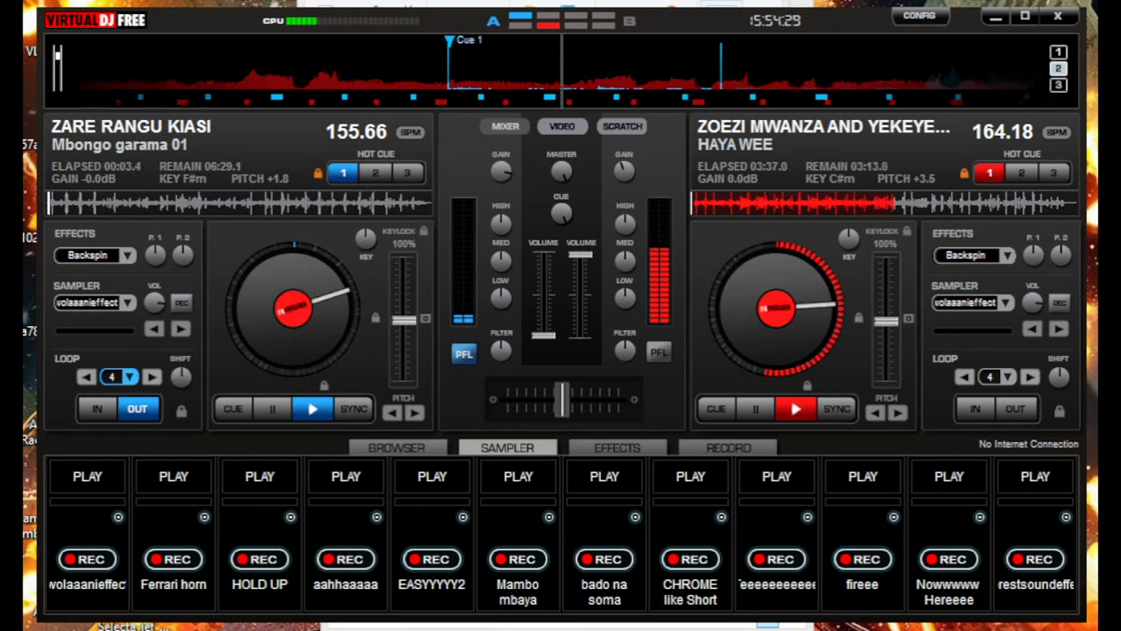
- Bring deck A in at full volume and release its loop, playing the Teeeeeeeeeee, EASYYYYY2 and Ferrari horn samples around the transition
key(9)
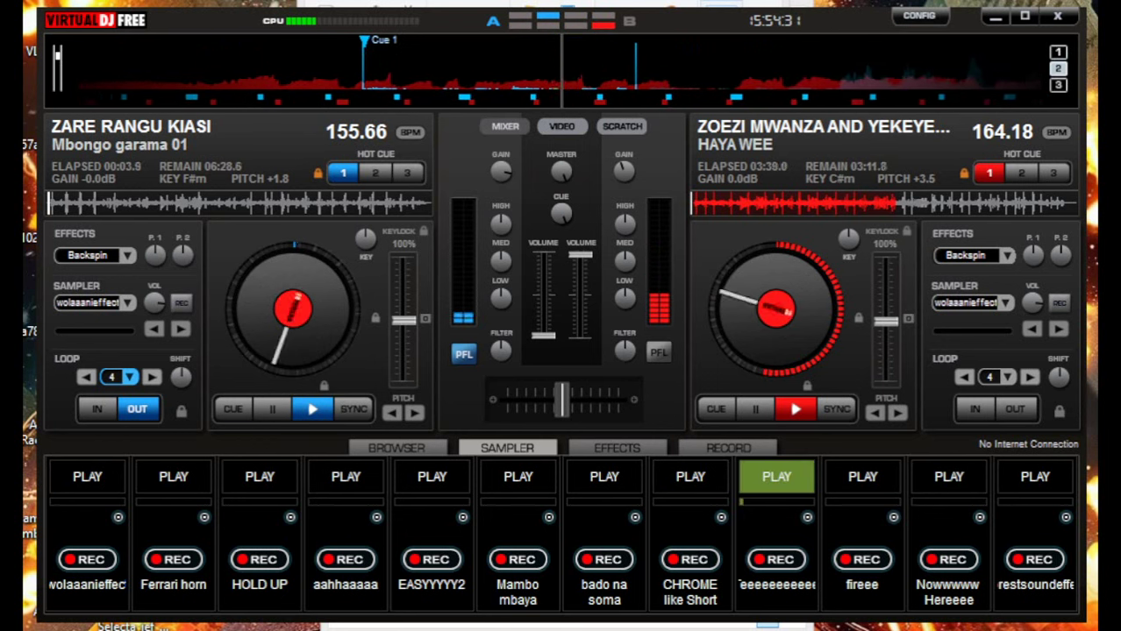
drag(543, 335, 543, 286)
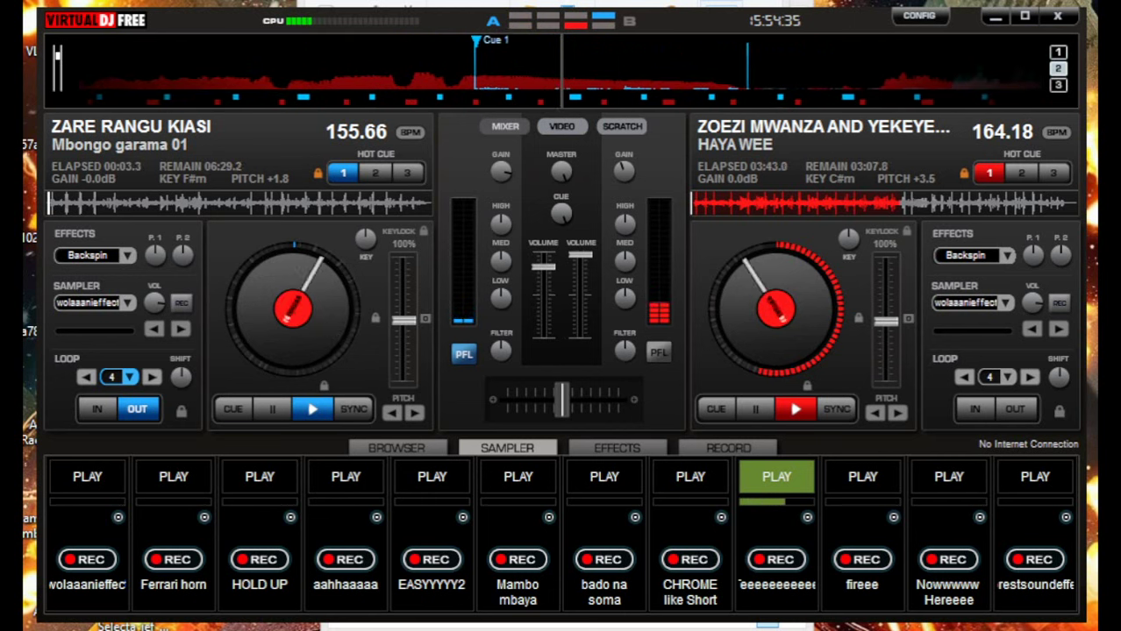
key(5)
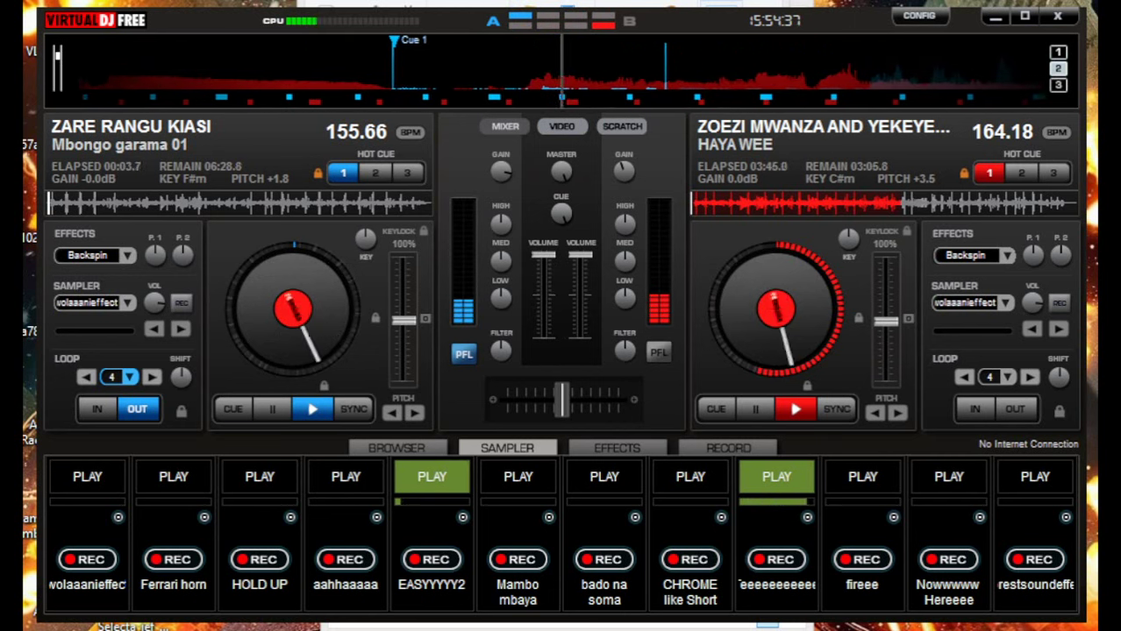
key(l)
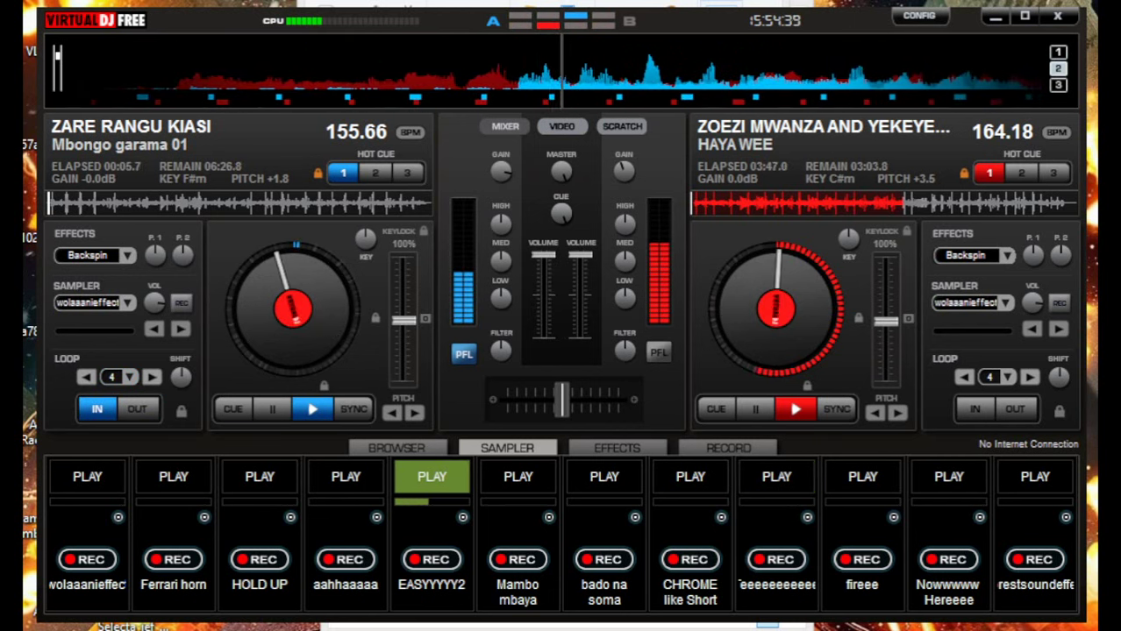
key(2)
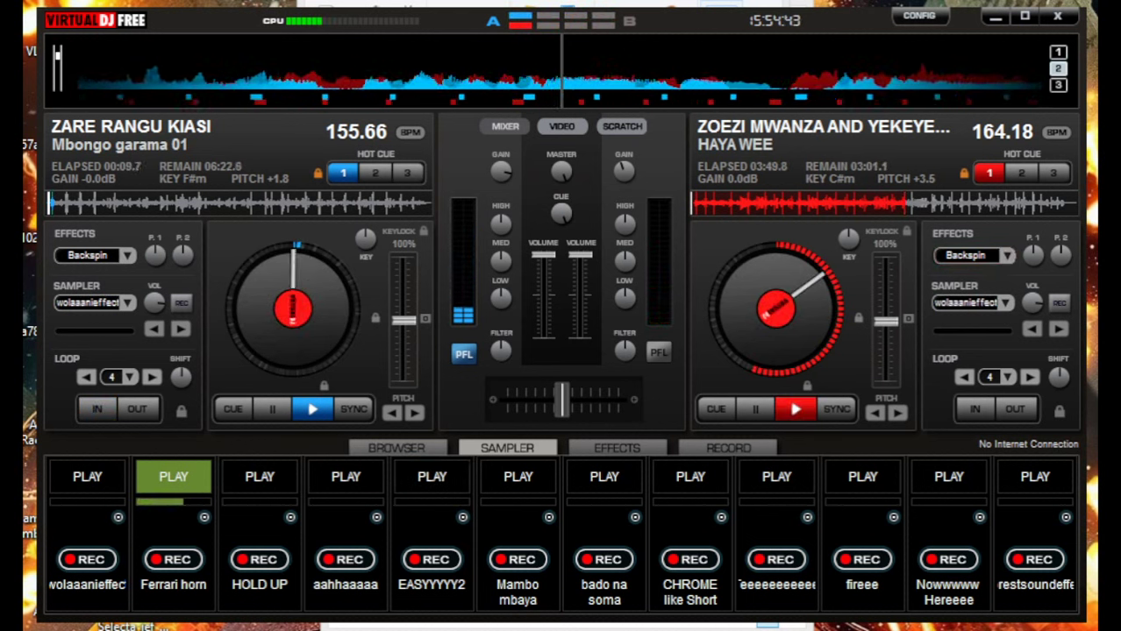
- Replace the HOLD UP sample with the mduzyu kwenye sample, found by searching the RAMA Effects results for "mita"
click(291, 517)
click(329, 531)
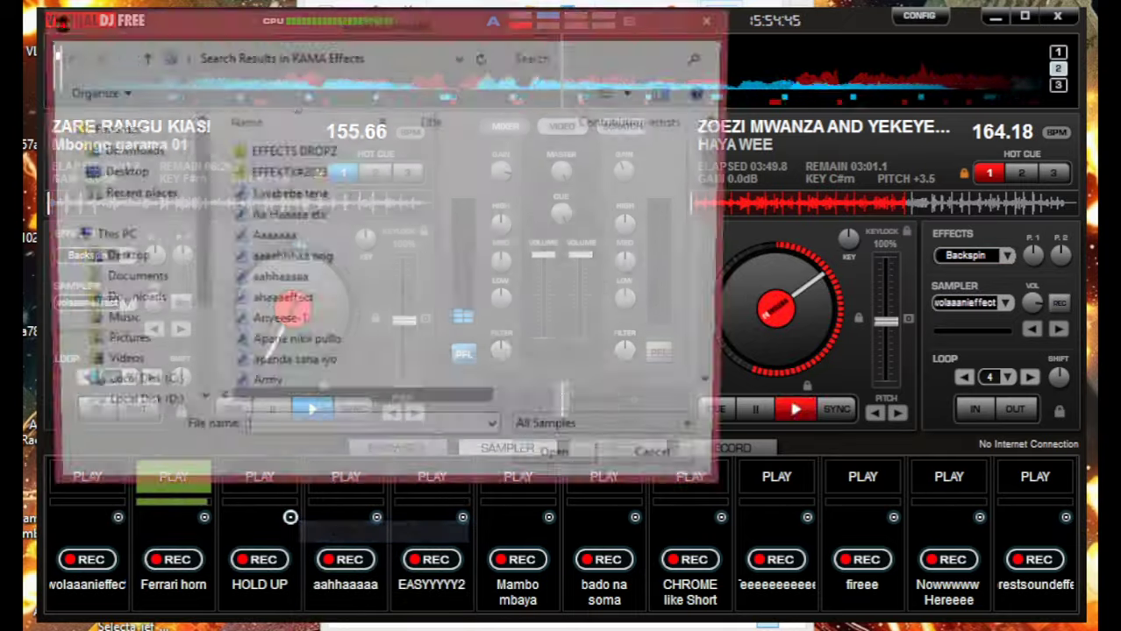
scroll(368, 351, down, 20)
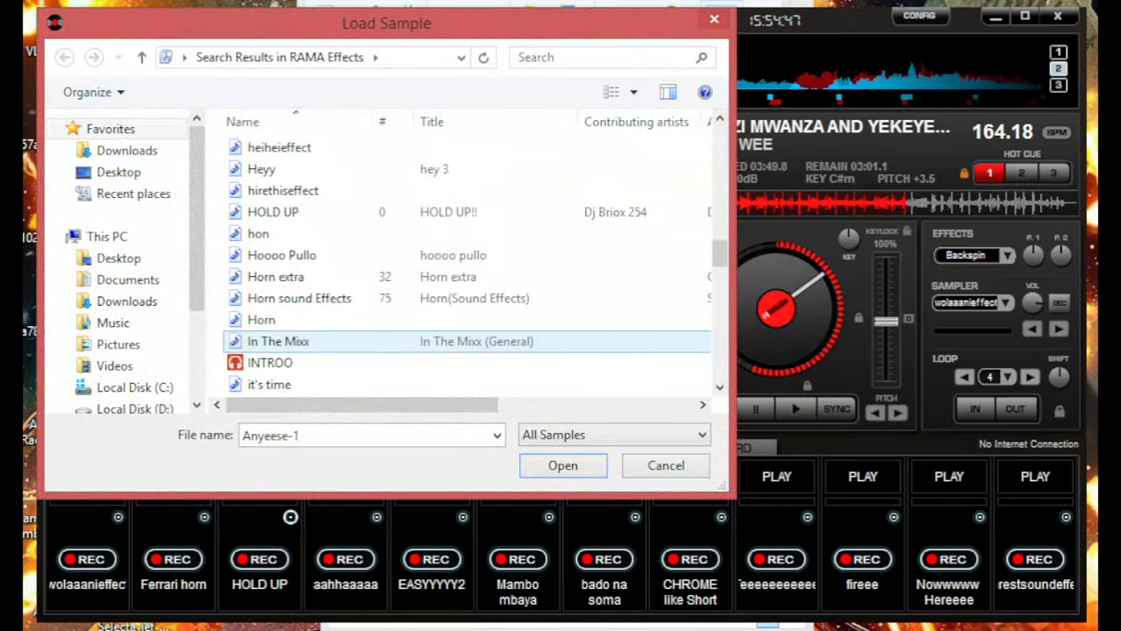
scroll(465, 342, down, 2)
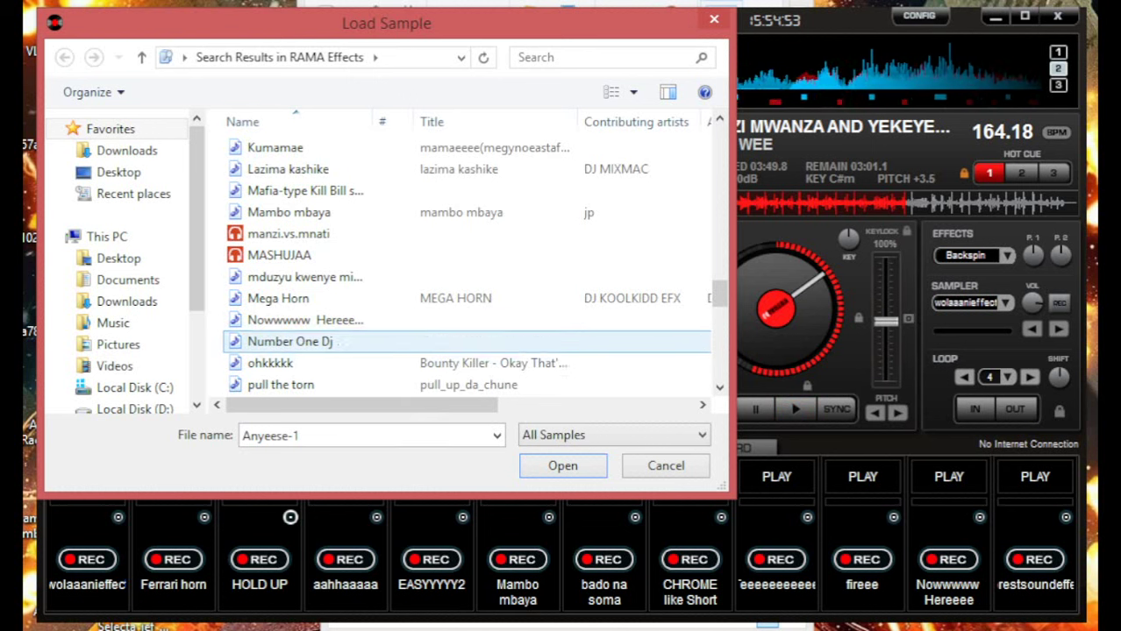
scroll(465, 212, down, 5)
scroll(465, 212, down, 10)
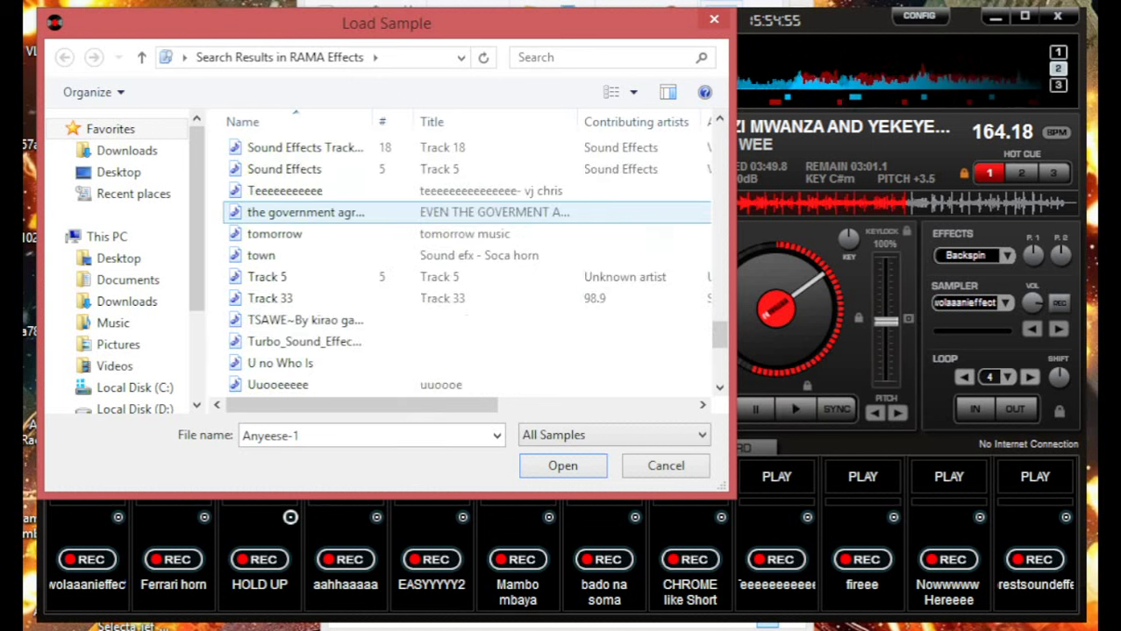
click(528, 58)
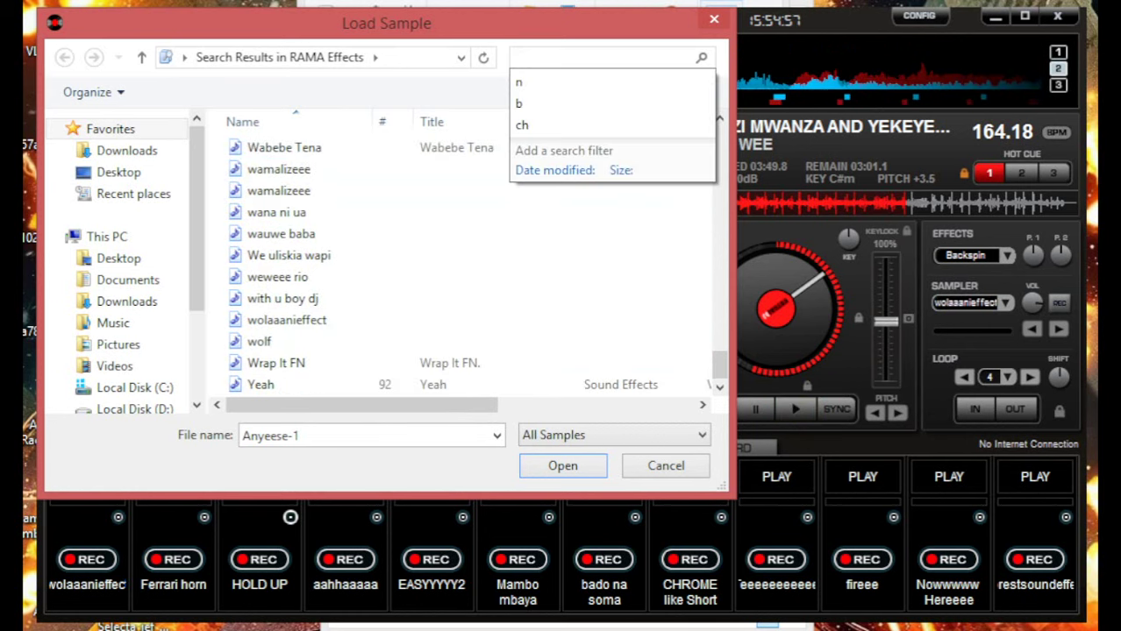
text(mita)
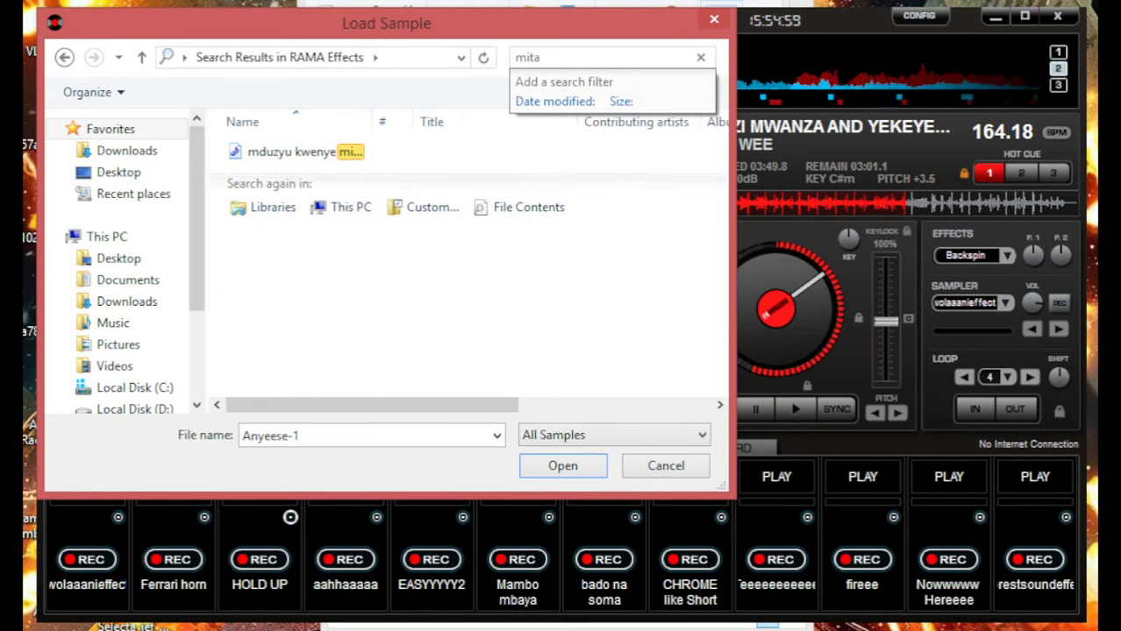
text(m)
double_click(298, 152)
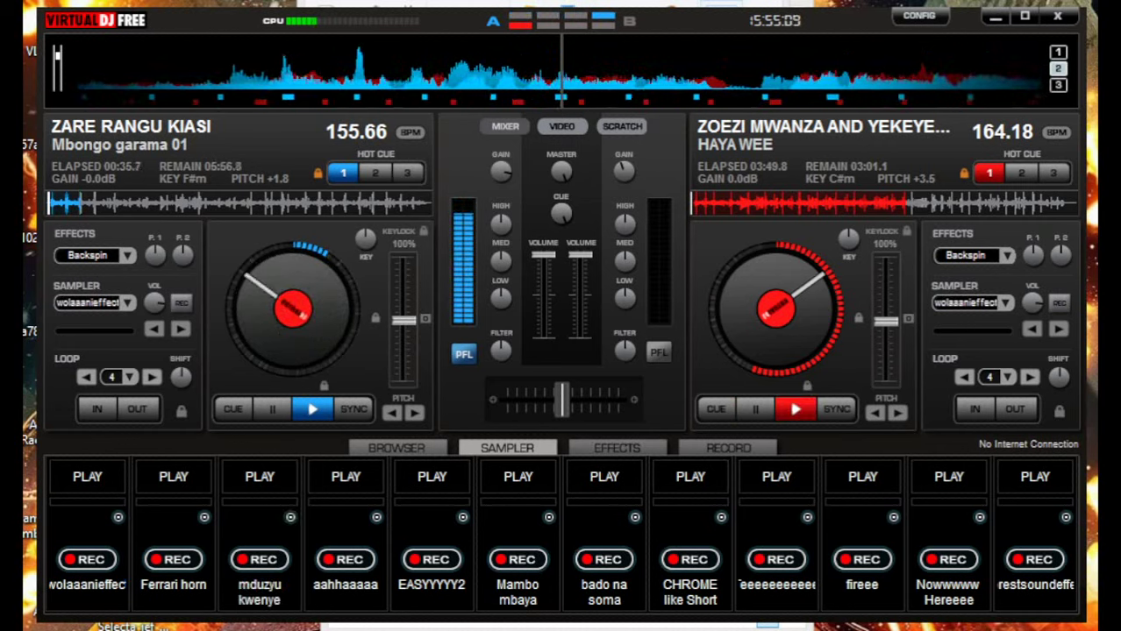
- Load KABAKULI from the ZOEZI NO28 folder in File Explorer onto deck B and play its 2-beat loop from cue 1
key(alt+Tab)
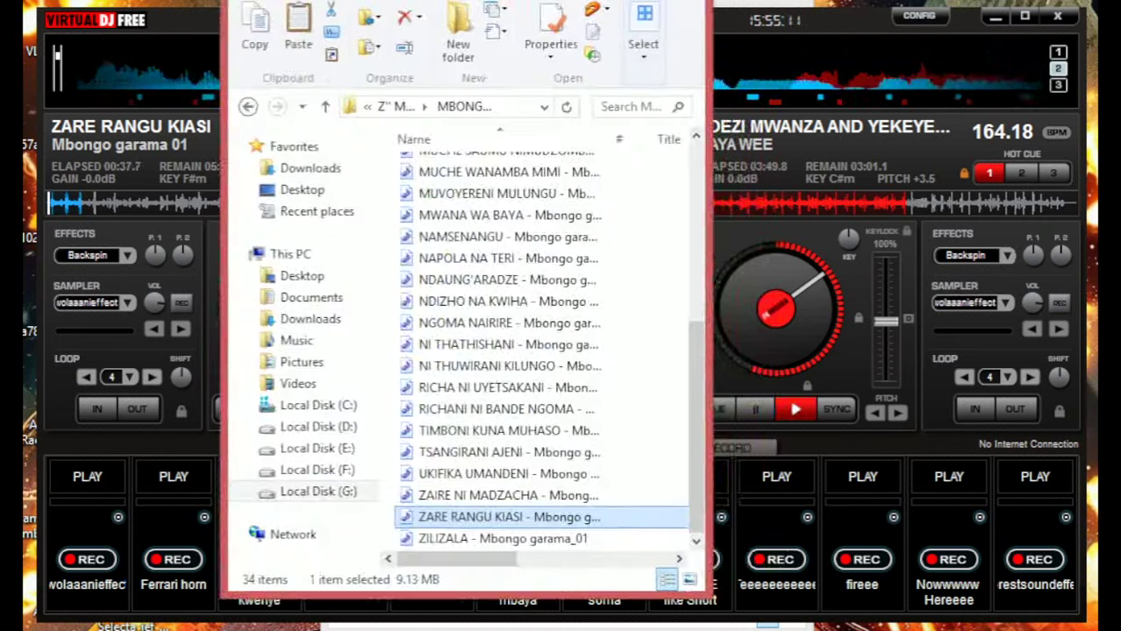
key(alt+Tab)
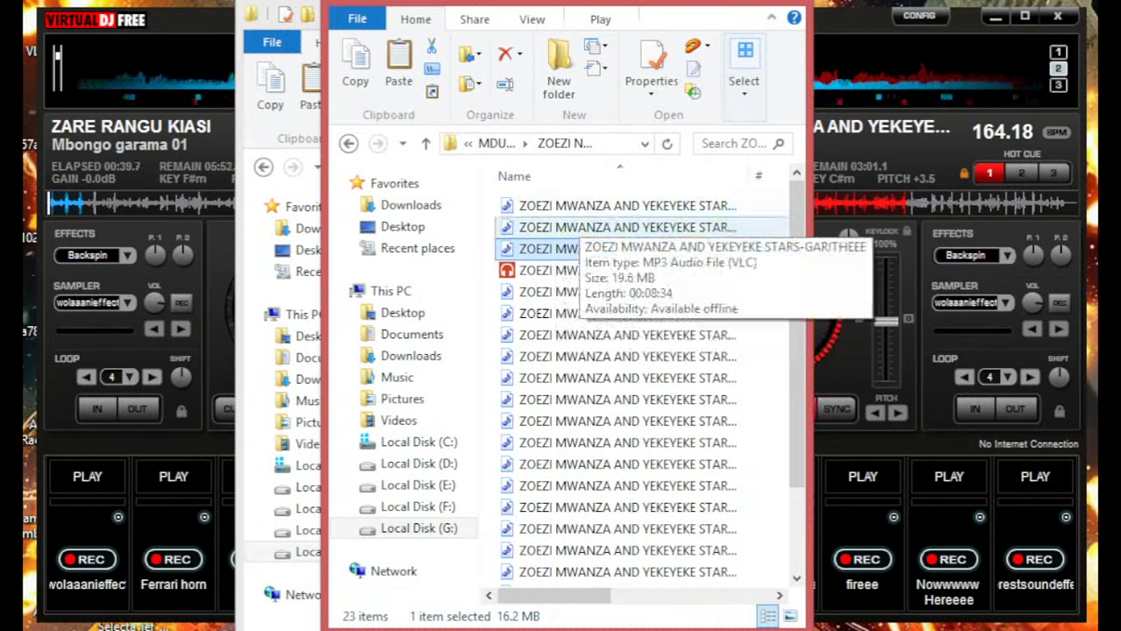
drag(628, 270, 842, 298)
key(alt+Tab)
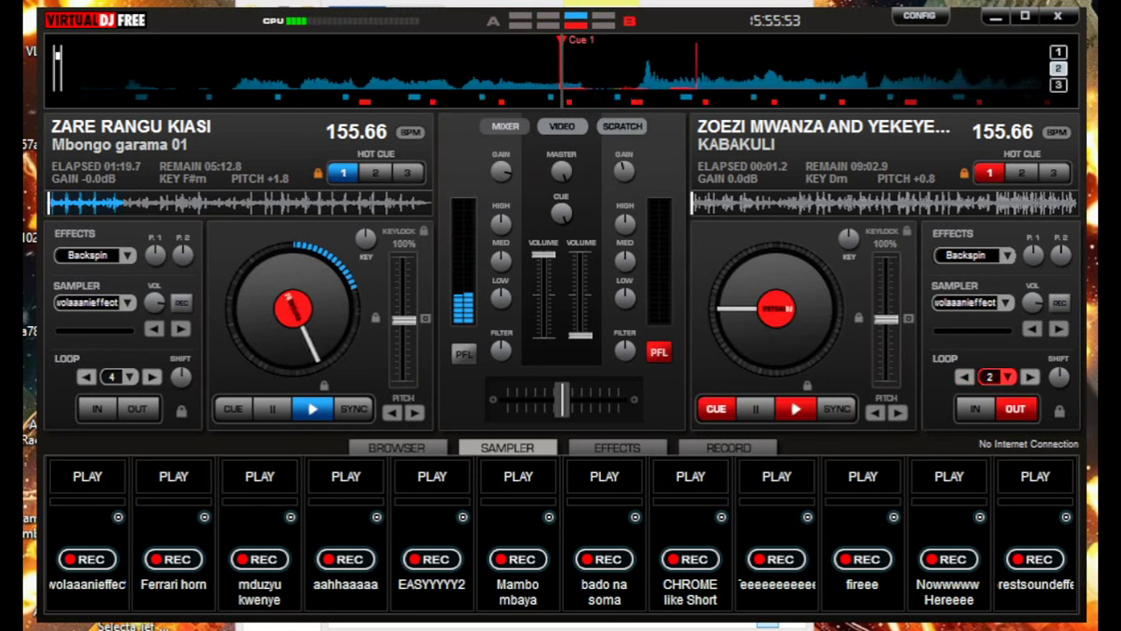
click(795, 408)
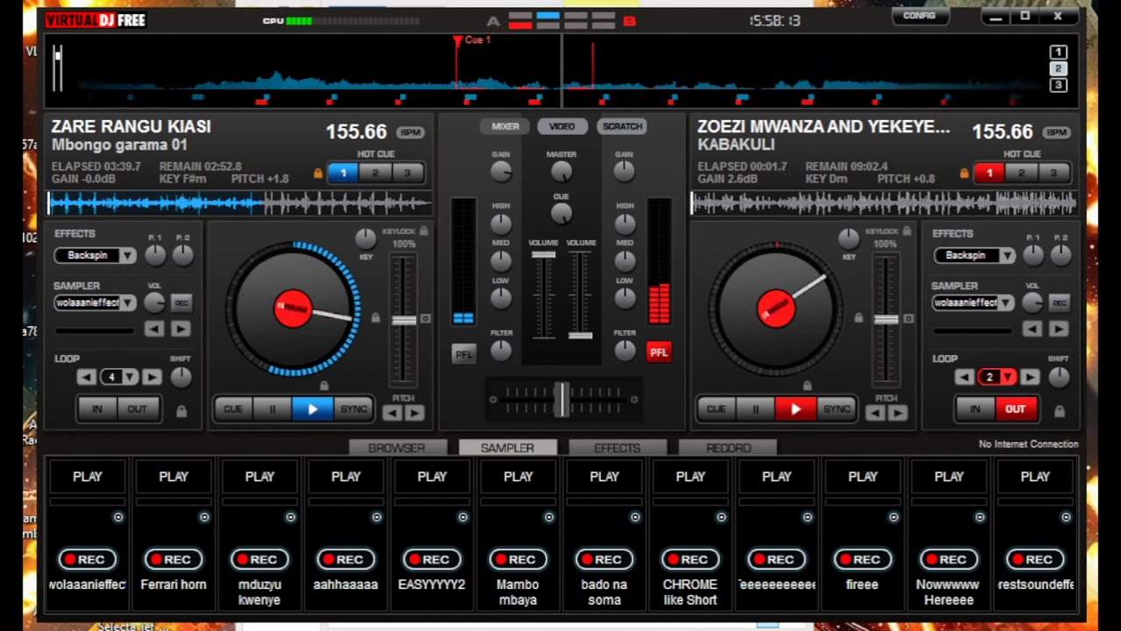
- Release deck B's loop and bring KABAKULI to full volume, playing the Teeeeeeeeeee and restsoundeffe samples around the transition
click(777, 484)
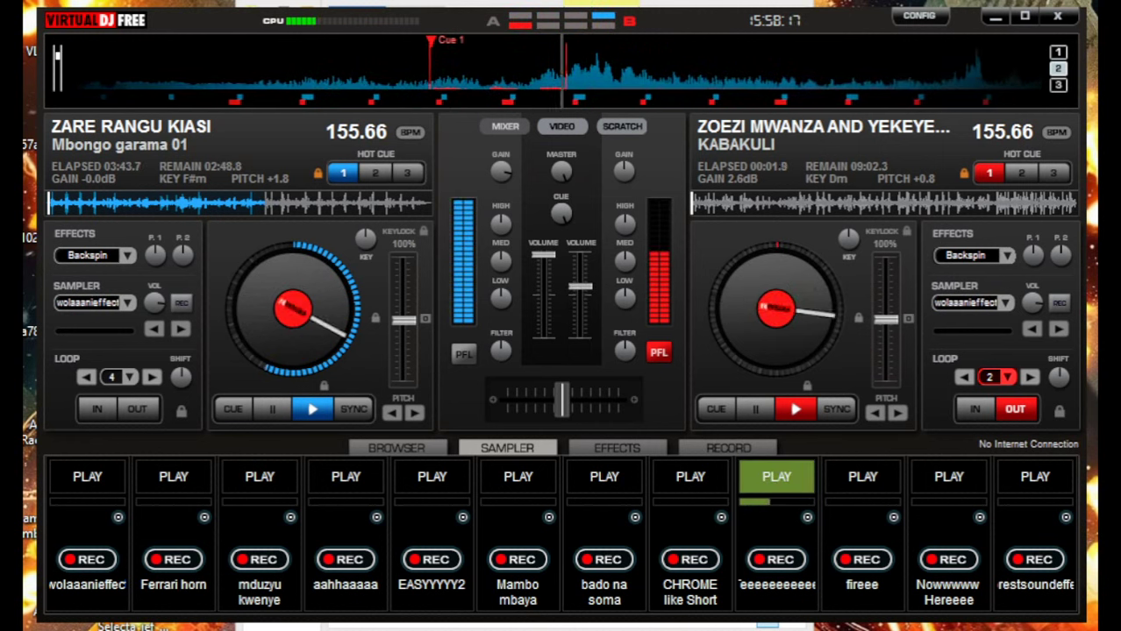
click(1035, 477)
click(989, 378)
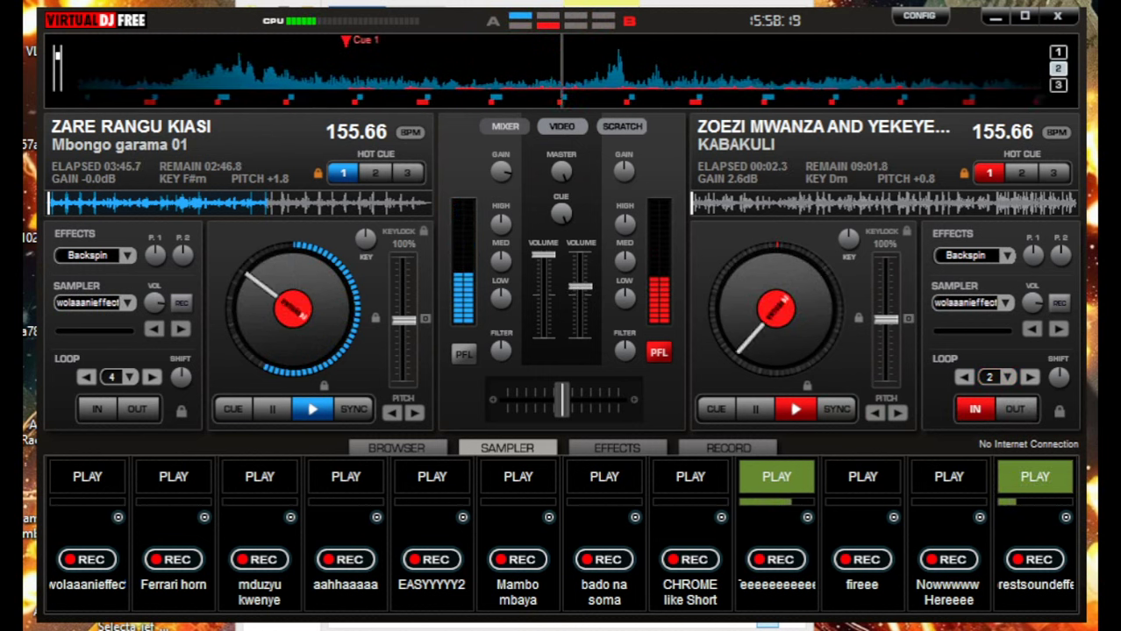
drag(580, 287, 579, 255)
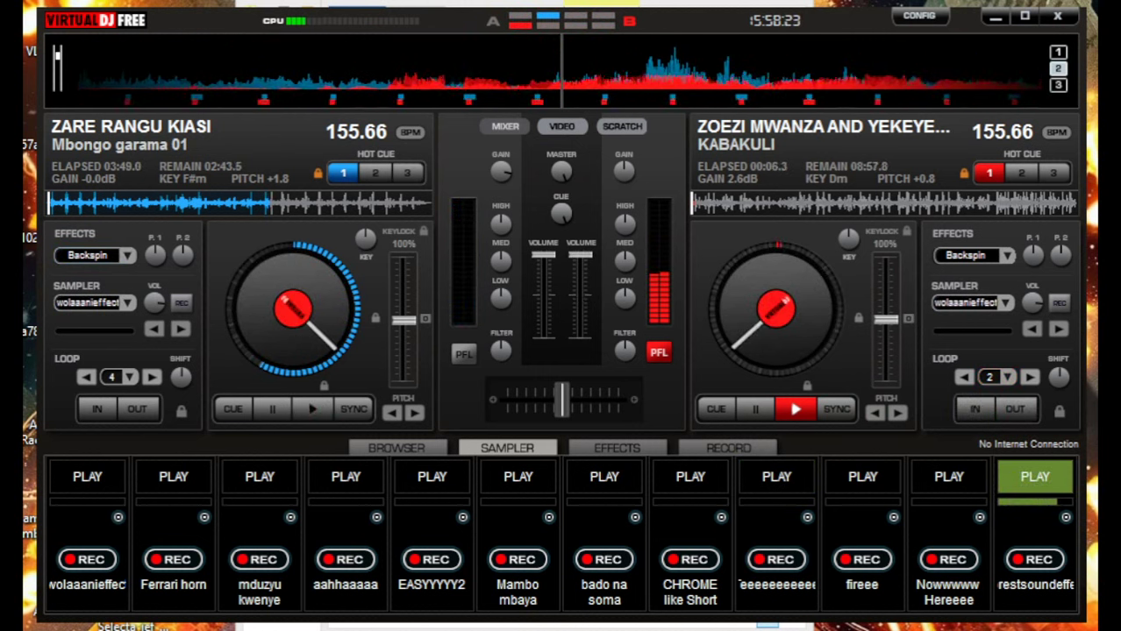
- Load ZAIRE NI MADZACHA from the Mbongo garama folder in File Explorer onto deck A and play its 4-beat loop synced at pitch +5.0
mouse_move(114, 630)
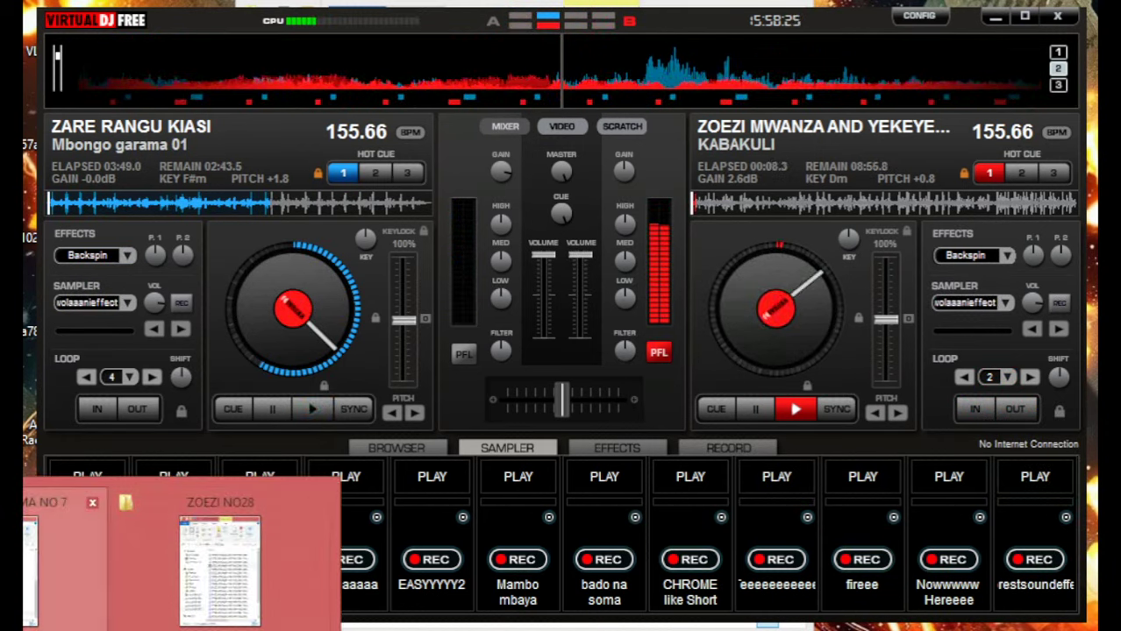
click(54, 561)
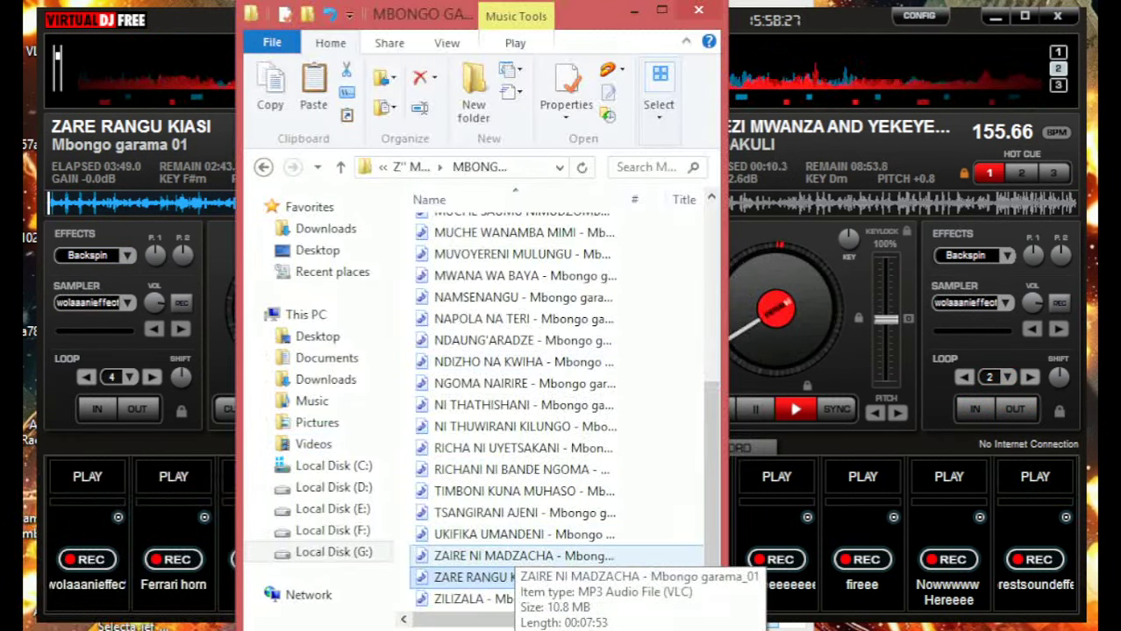
drag(509, 566, 131, 175)
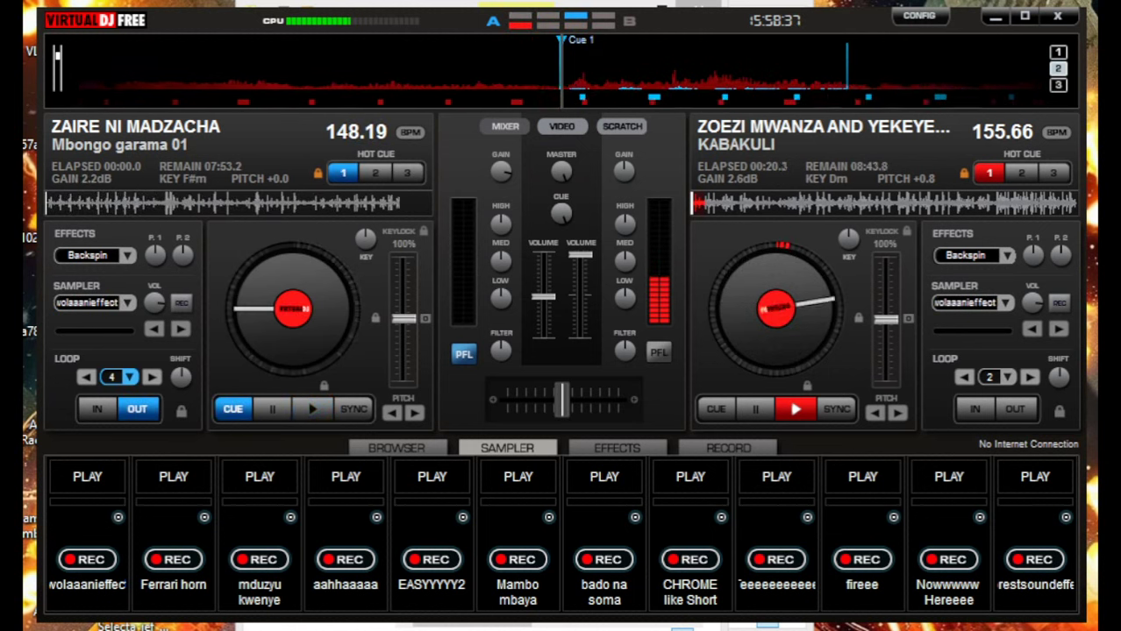
click(354, 409)
click(312, 409)
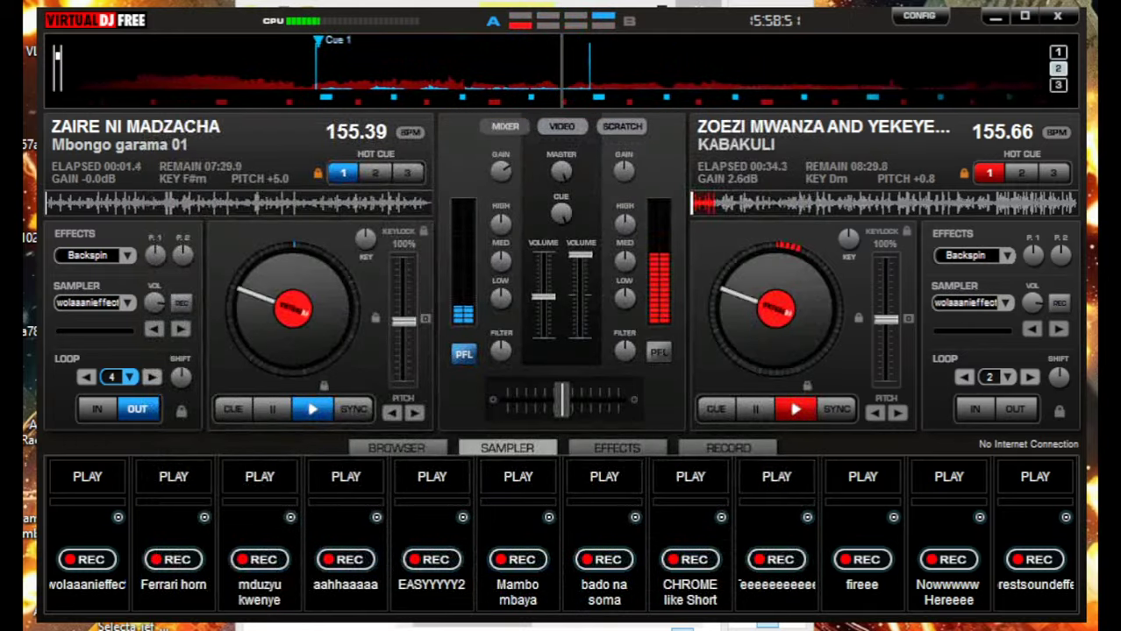
- Play the restsoundeffe, Nowwwww Hereeee and Ferrari horn samples over KABAKULI on deck B
key(F12)
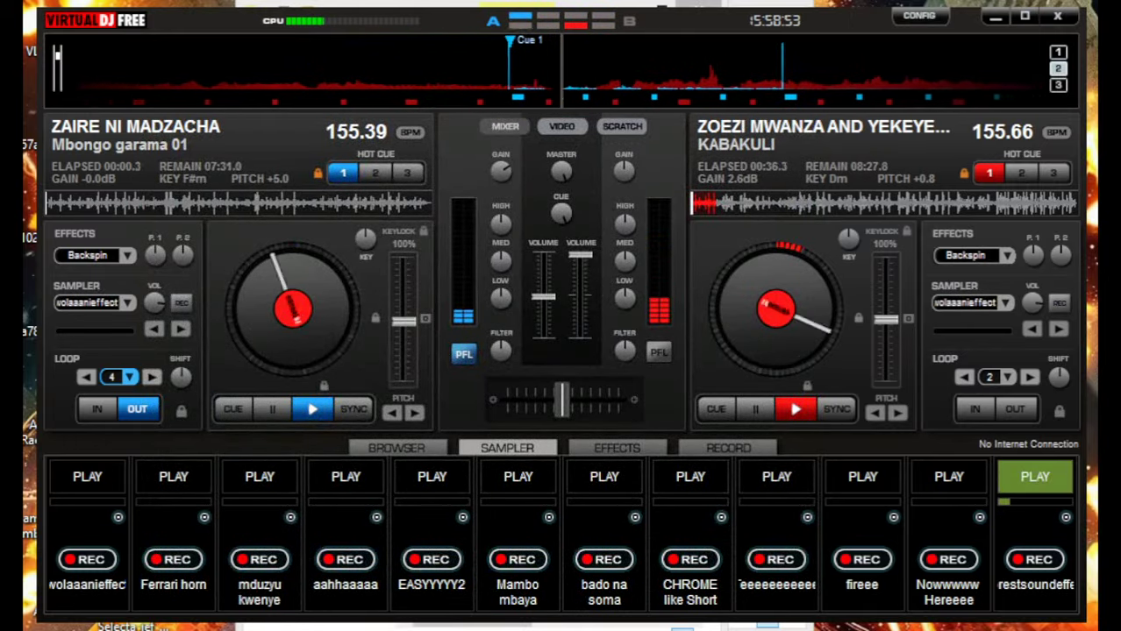
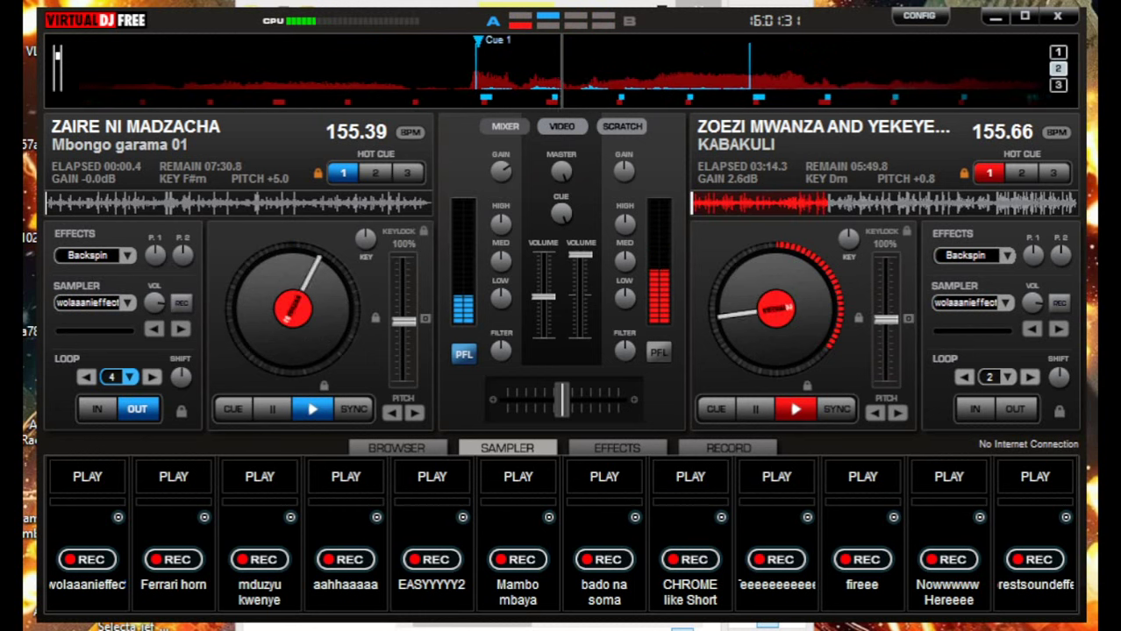
key(F11)
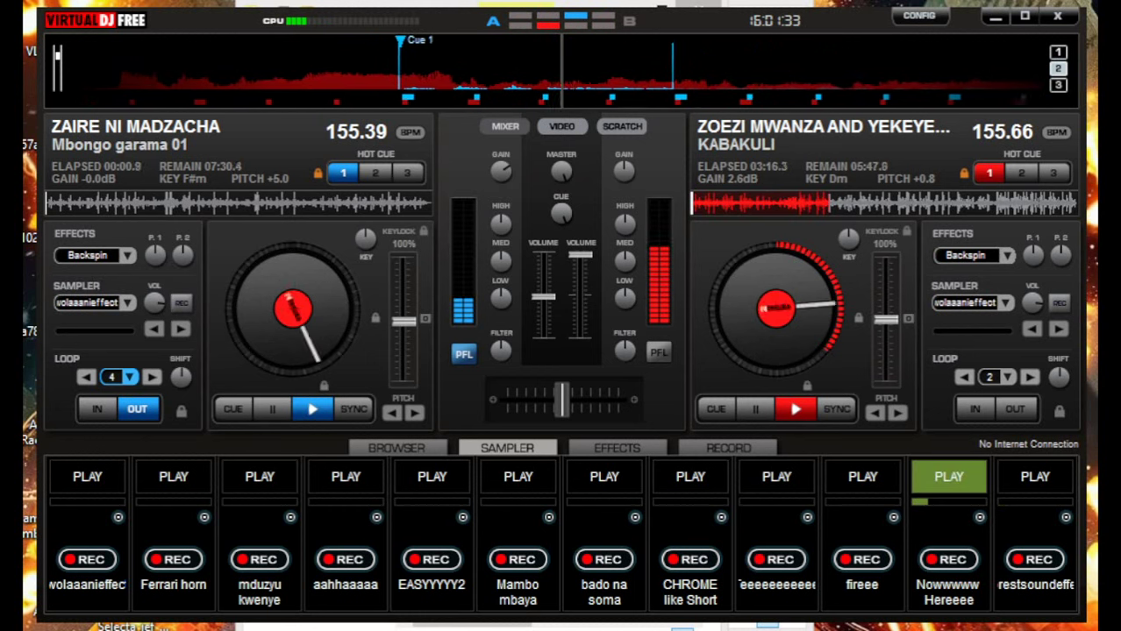
click(173, 480)
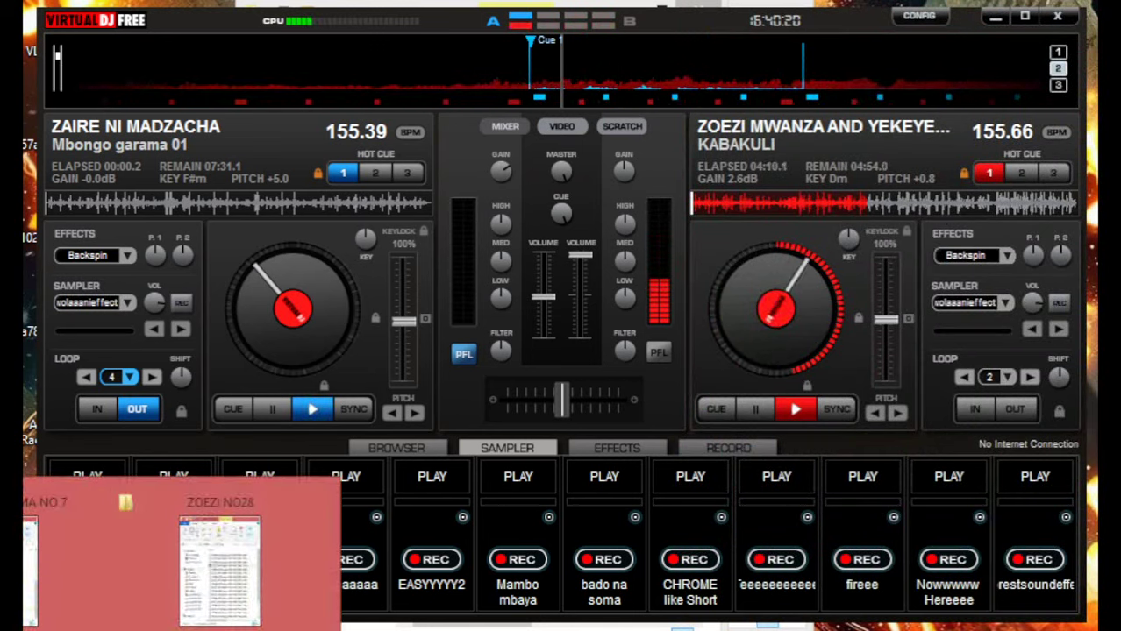
- Reposition the ZOEZI NO28 and Mbongo garama folder windows in File Explorer and return to VirtualDJ
click(240, 561)
drag(491, 3, 805, 0)
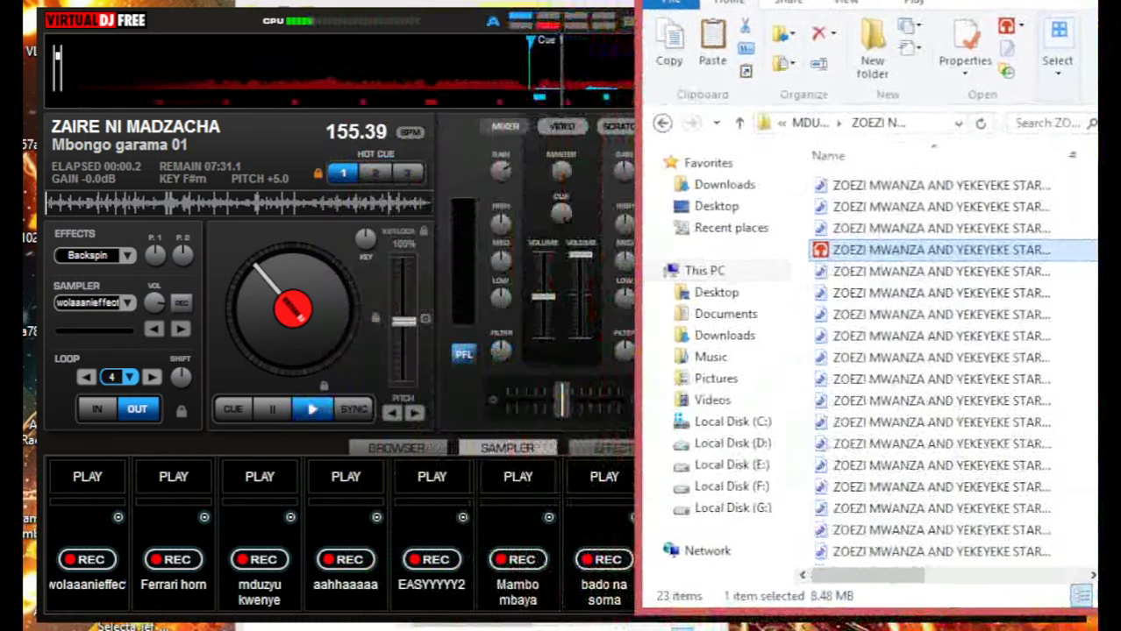
click(63, 562)
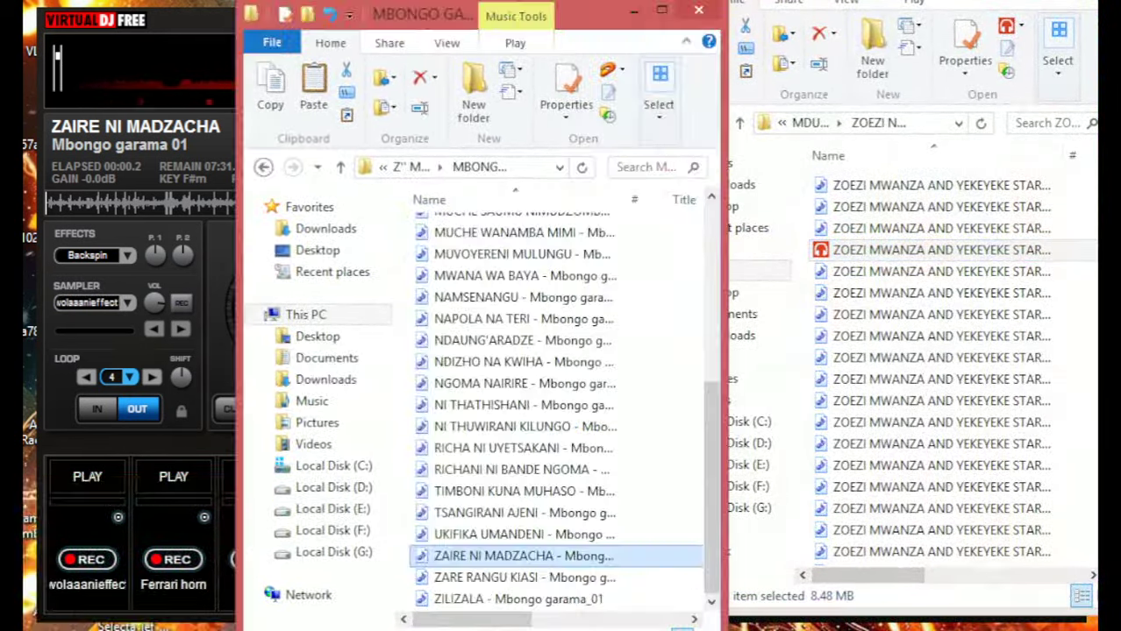
drag(421, 13, 354, 0)
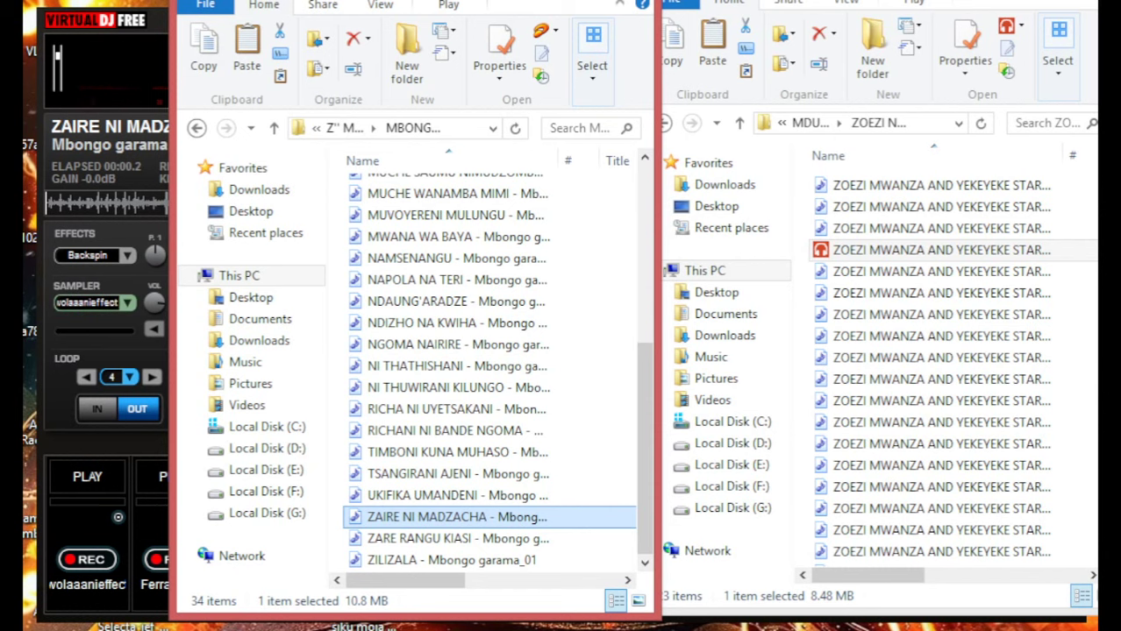
key(alt+Tab)
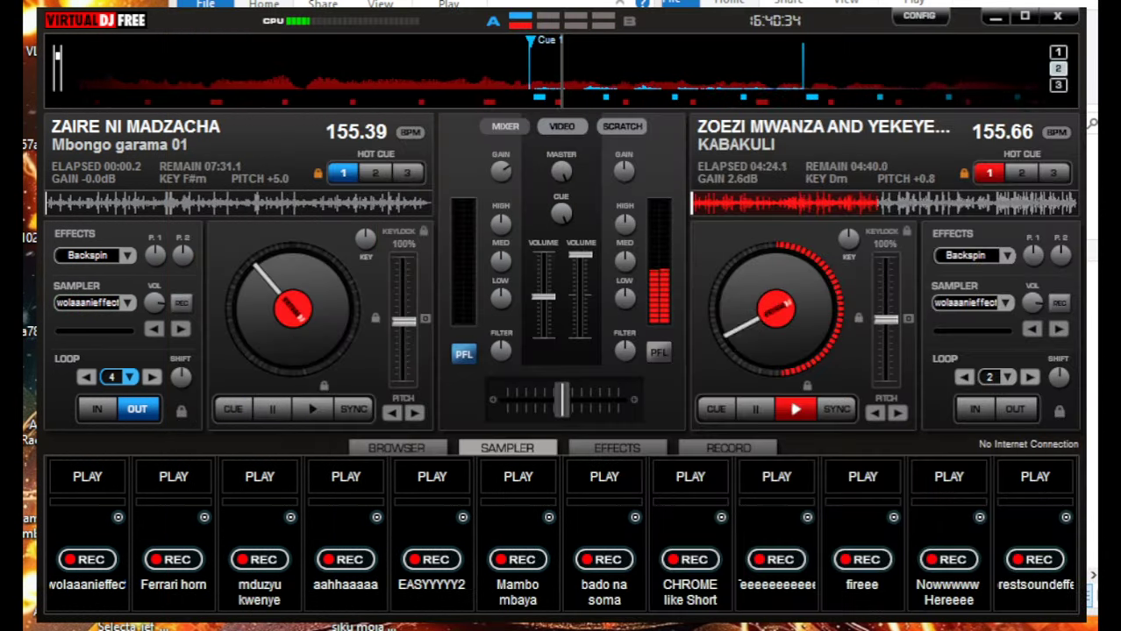
drag(877, 2, 523, 0)
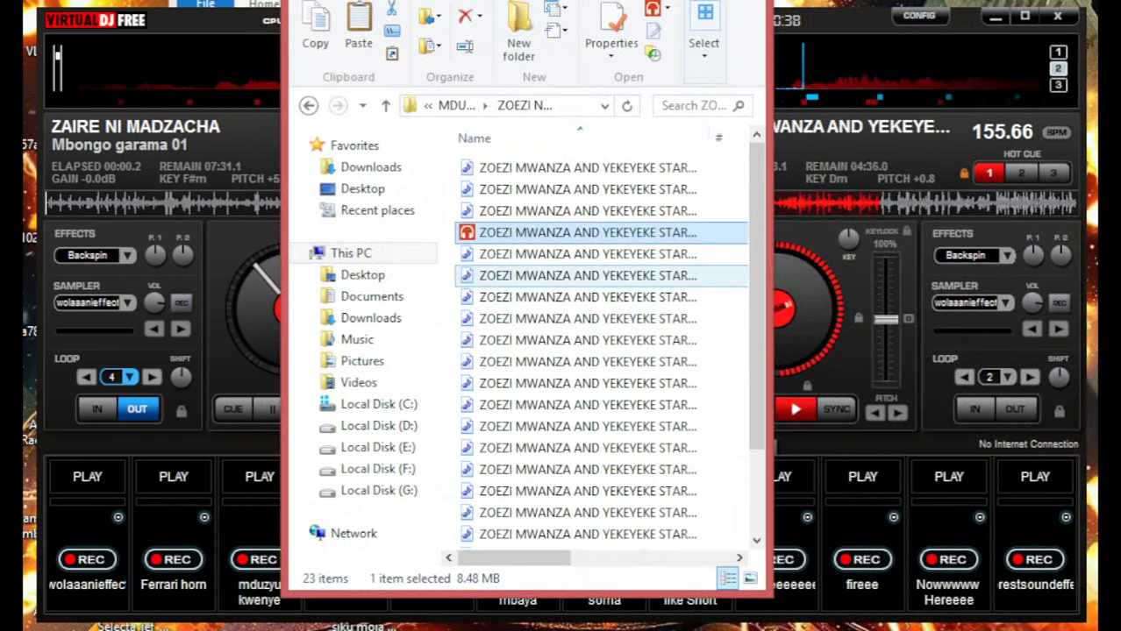
key(alt+Tab)
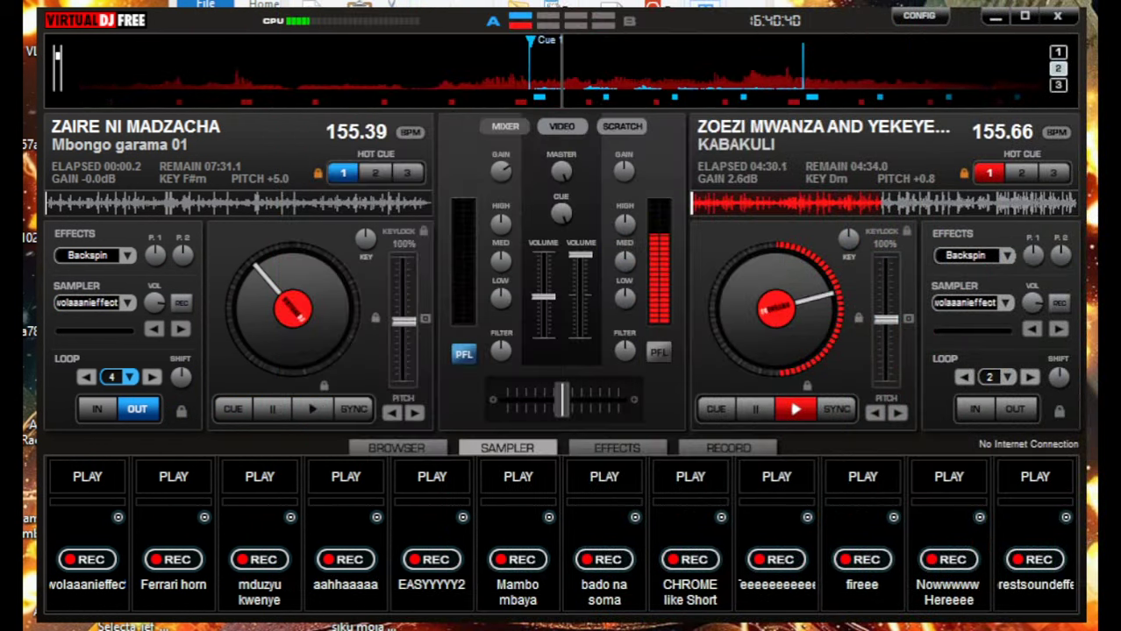
- Restart deck A's ZAIRE NI MADZACHA loop and raise its volume most of the way, playing the aahhaaaaa and CHROME like Short samples
click(346, 476)
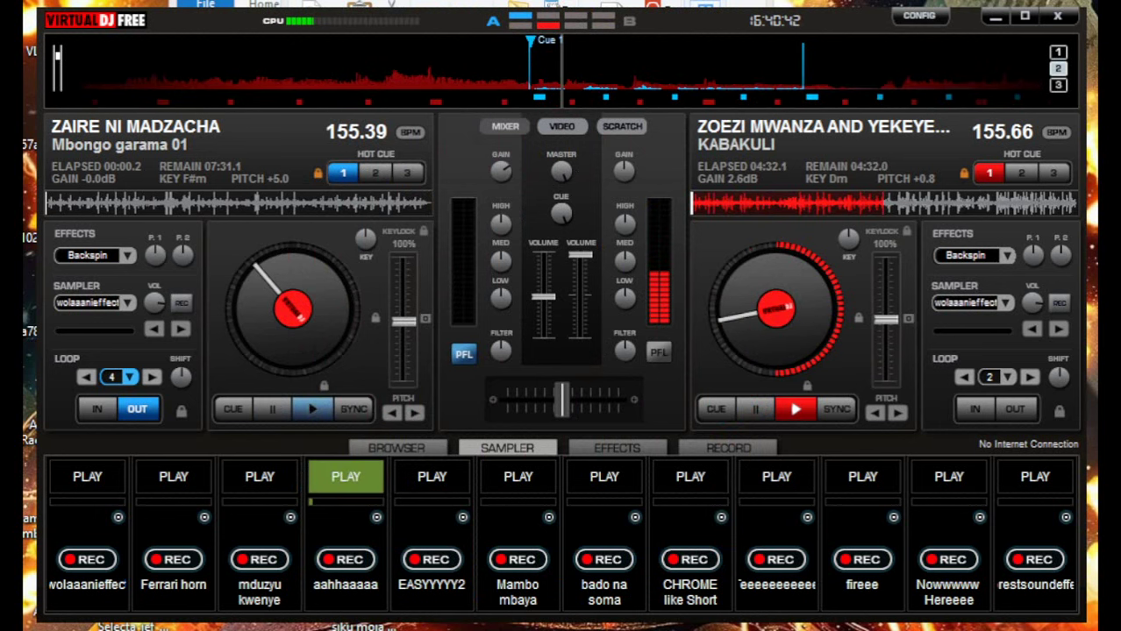
click(313, 409)
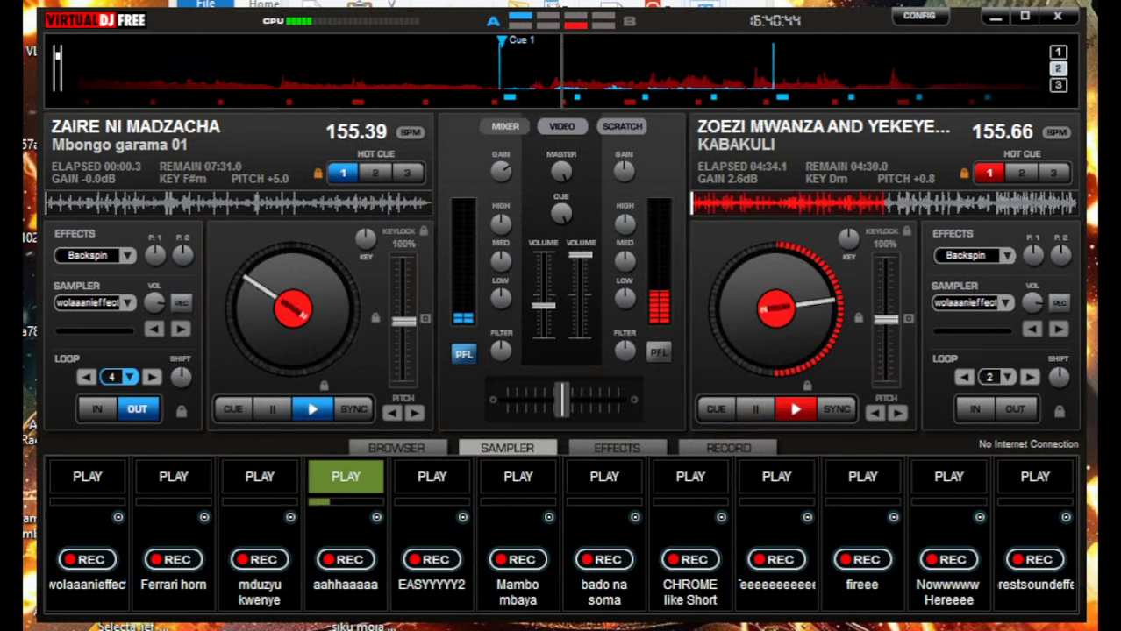
drag(543, 282, 543, 272)
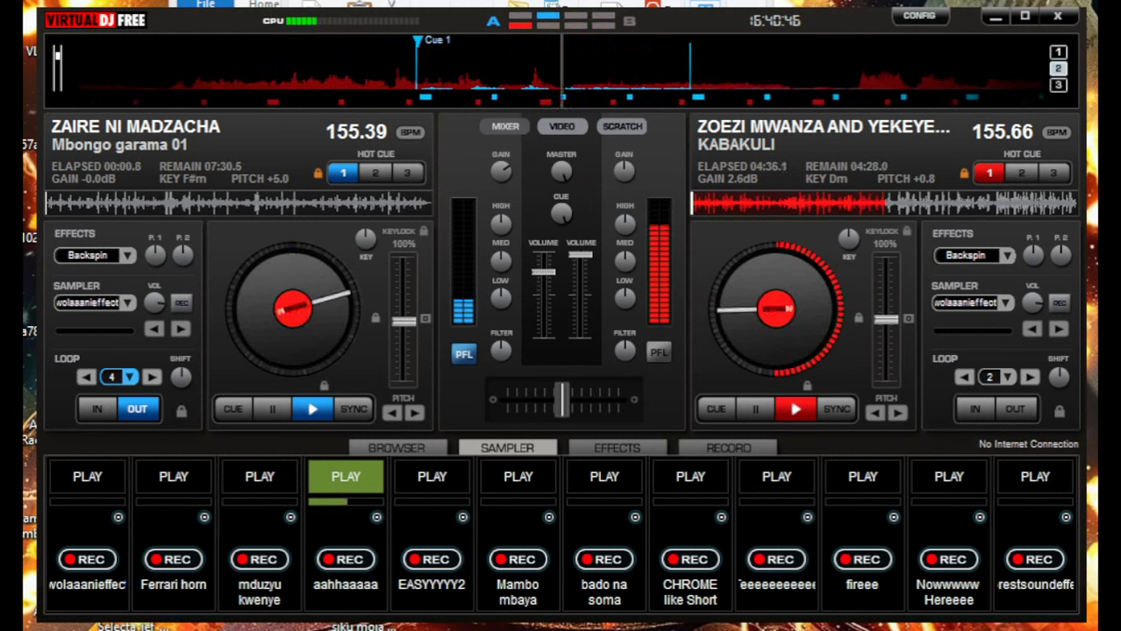
click(690, 476)
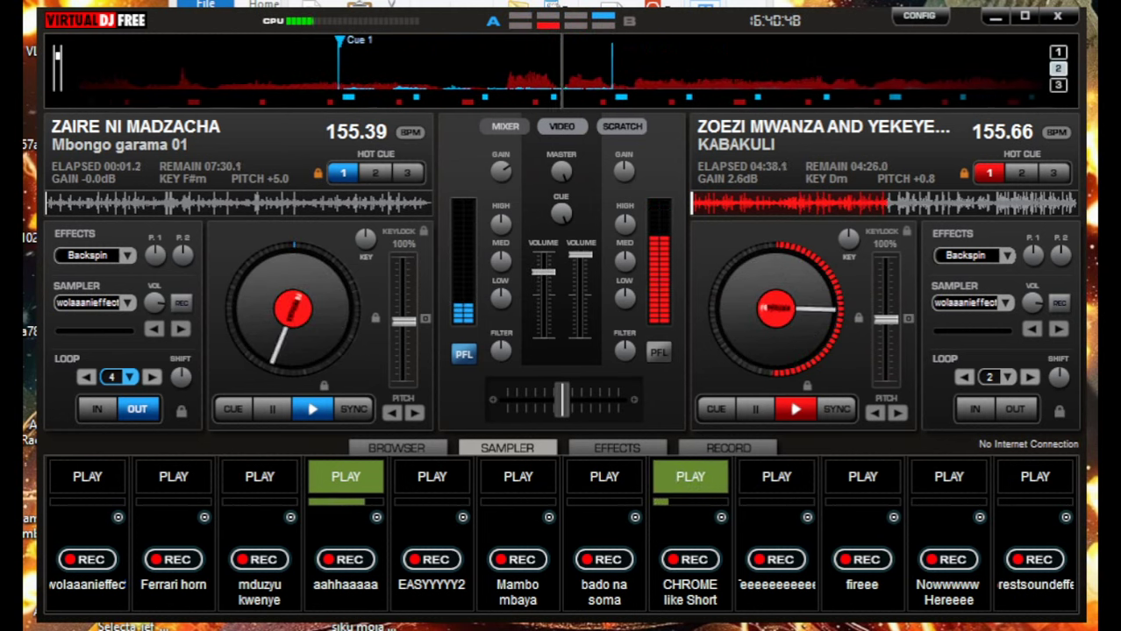
- Release deck A's loop at full volume and stop deck B, playing the restsoundeffe sample over the transition
click(136, 409)
drag(543, 272, 543, 254)
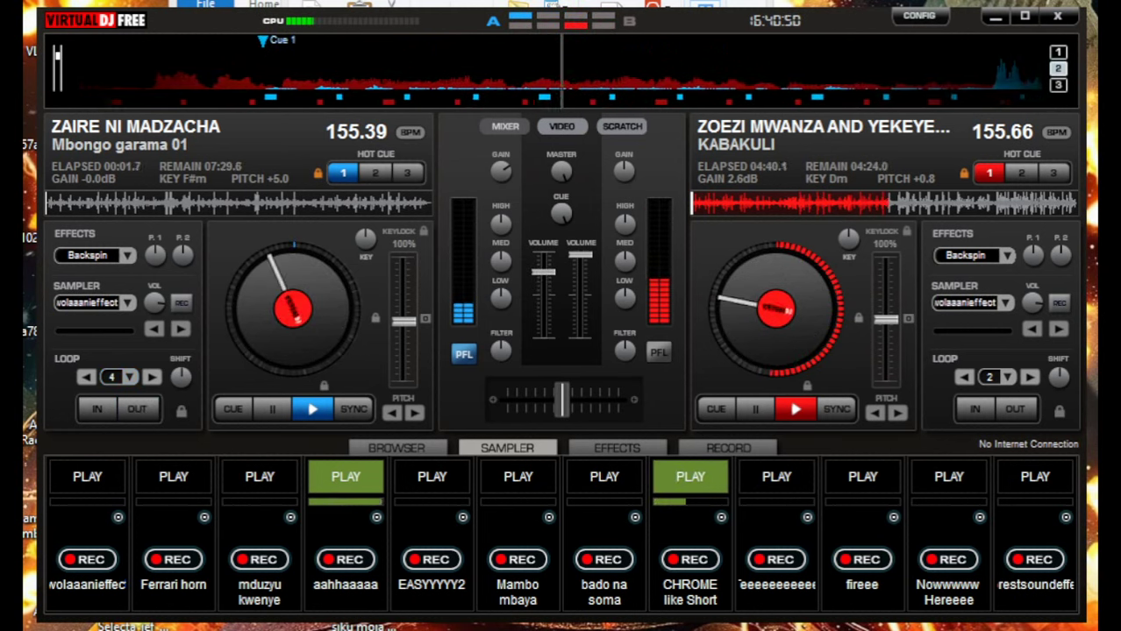
key(F12)
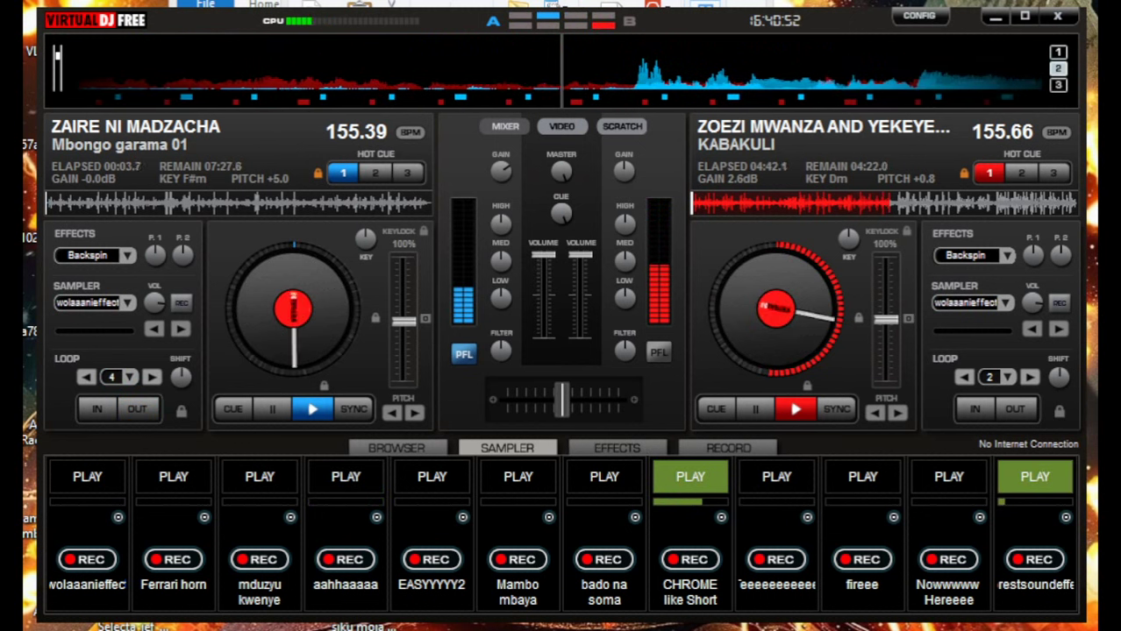
key(b)
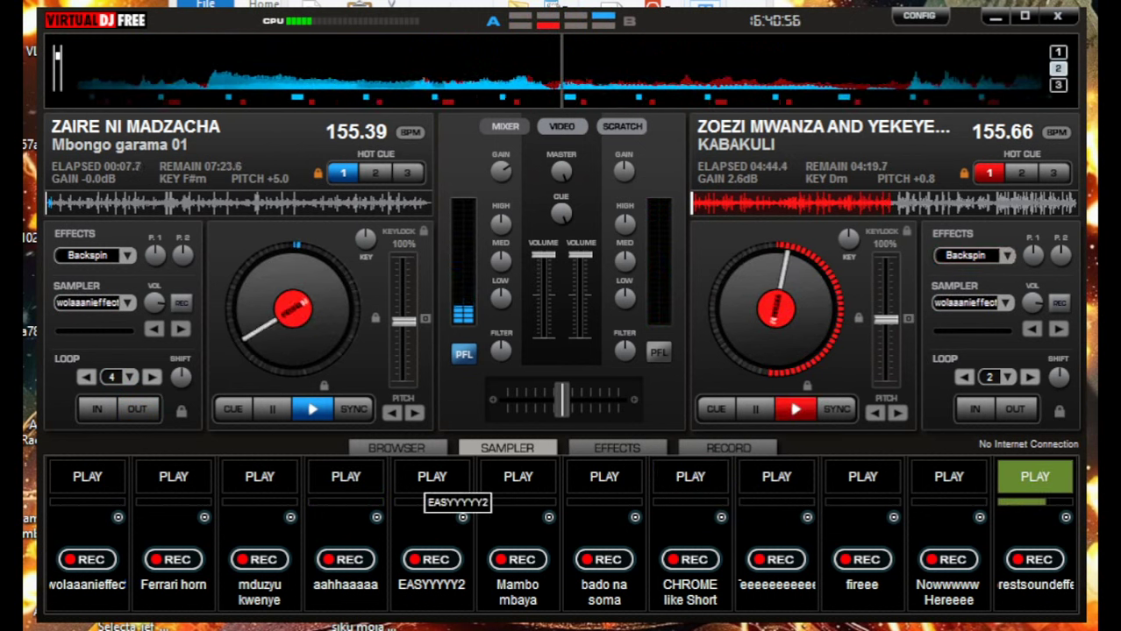
- Raise deck A's gain to 3.6 dB and restart ZAIRE NI MADZACHA from hot cue 1 with the aahhaaaaa sample playing
key(space)
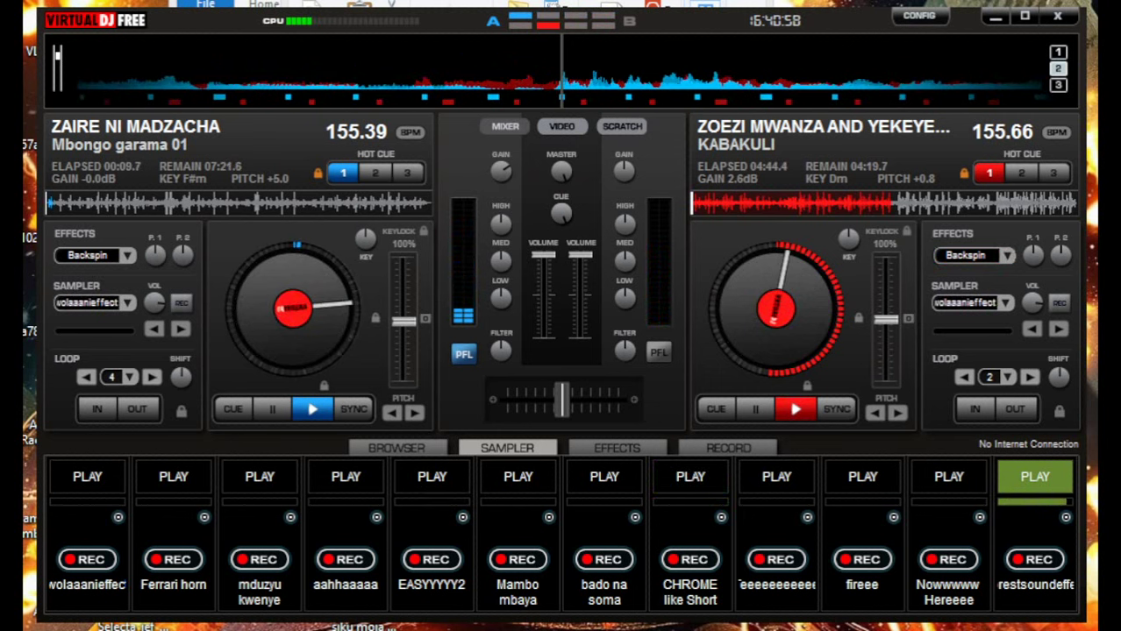
click(345, 476)
scroll(501, 171, up, 3)
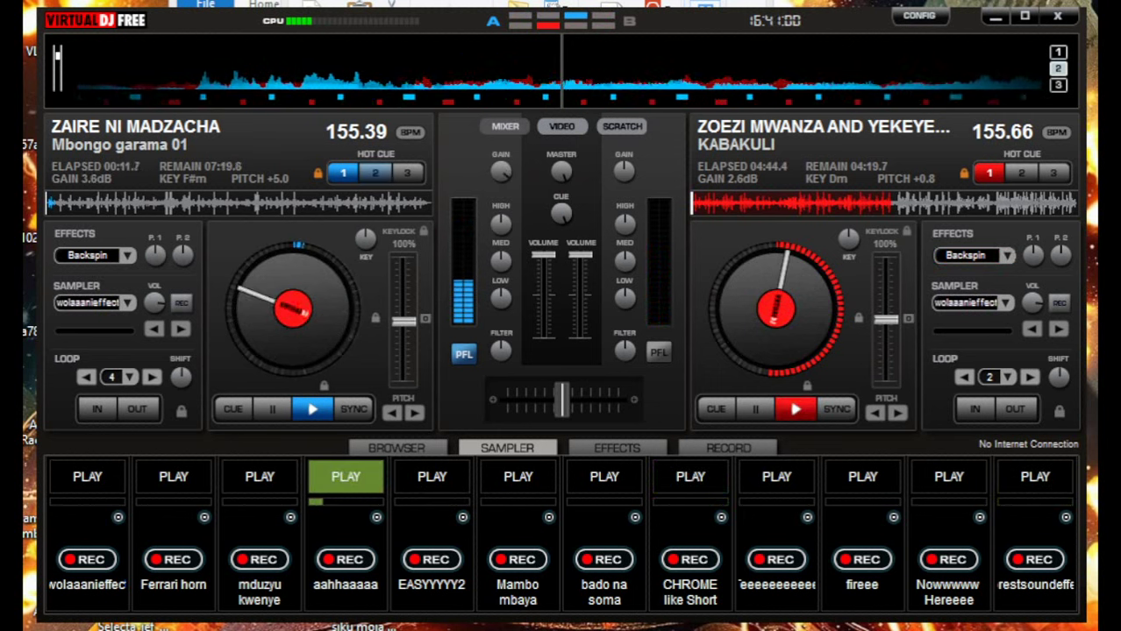
key(1)
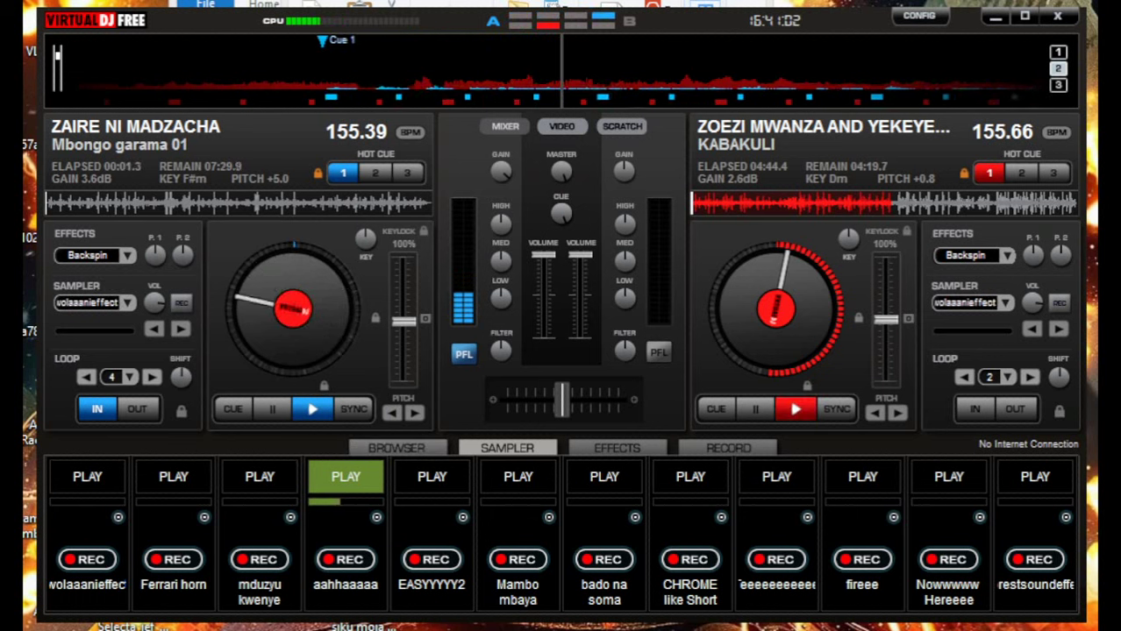
- Load KHAMADZANGWE from the ZOEZI folder in File Explorer onto deck B and set its pitch to +1.8
key(alt+Tab)
click(586, 253)
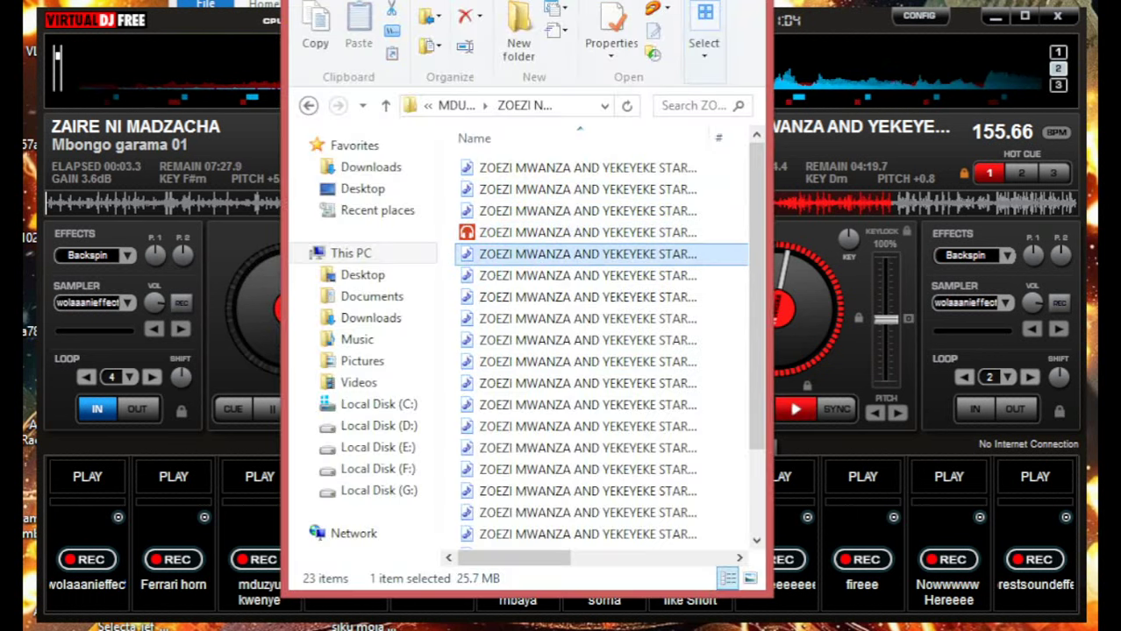
key(alt+Tab)
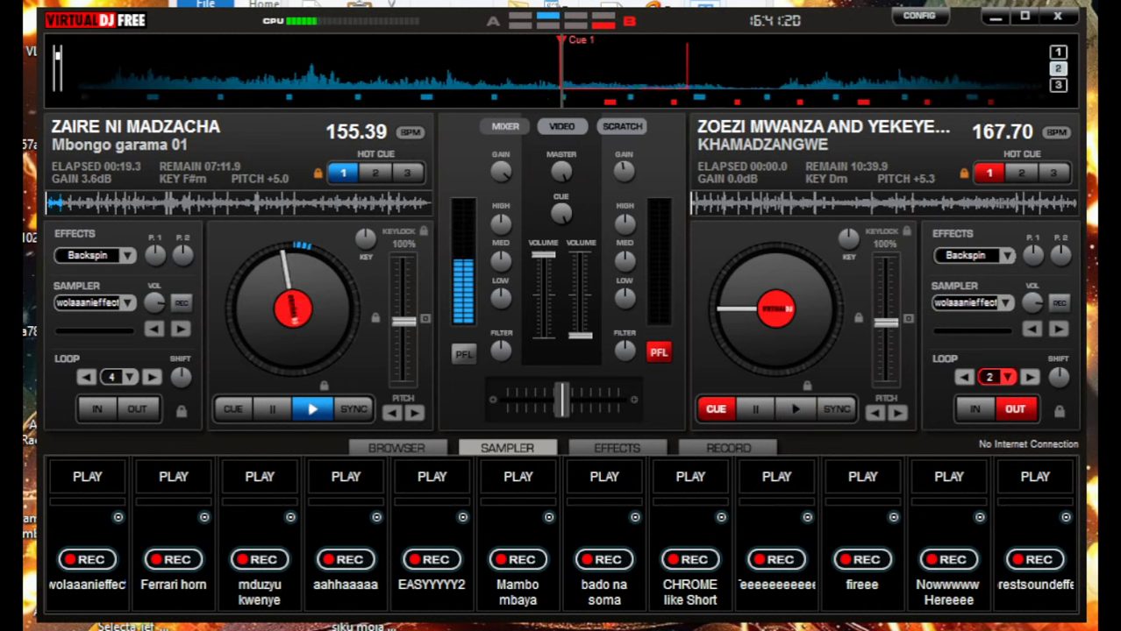
drag(886, 323, 885, 321)
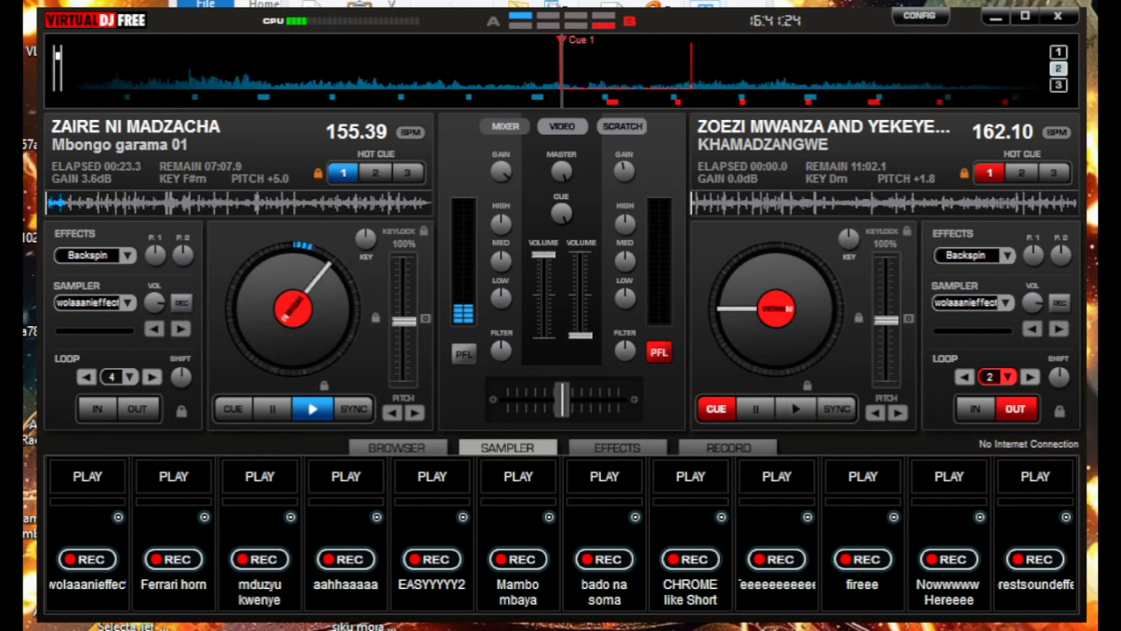
- Start deck B's KHAMADZANGWE loop at partial volume and play the CHROME like Short and Nowwwww Hereeee samples over it
click(949, 479)
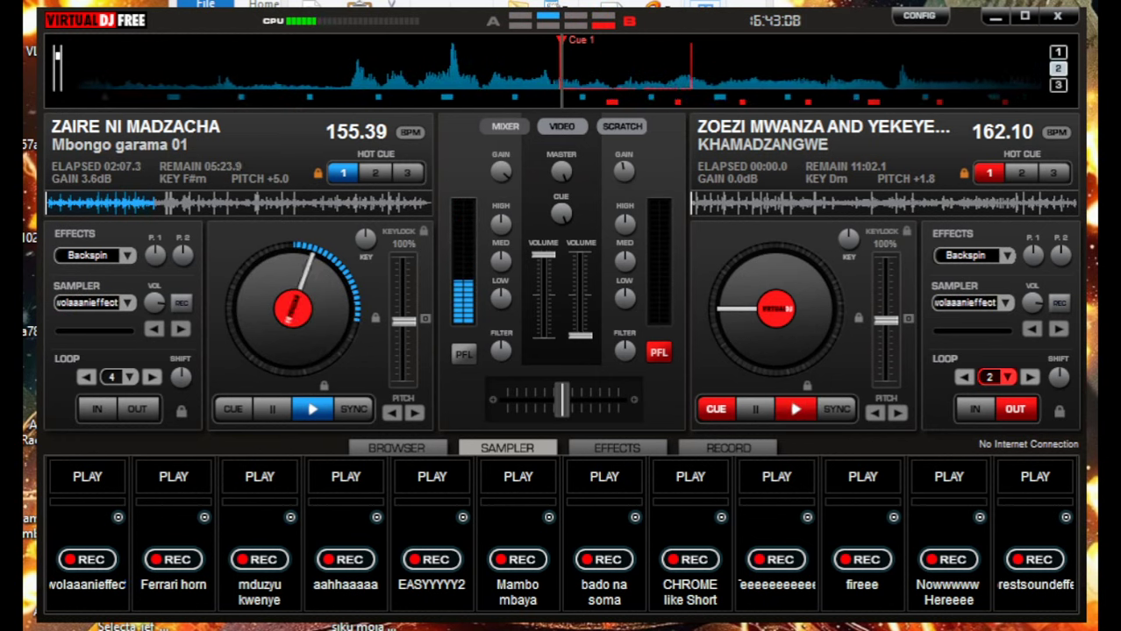
key(F8)
key(space)
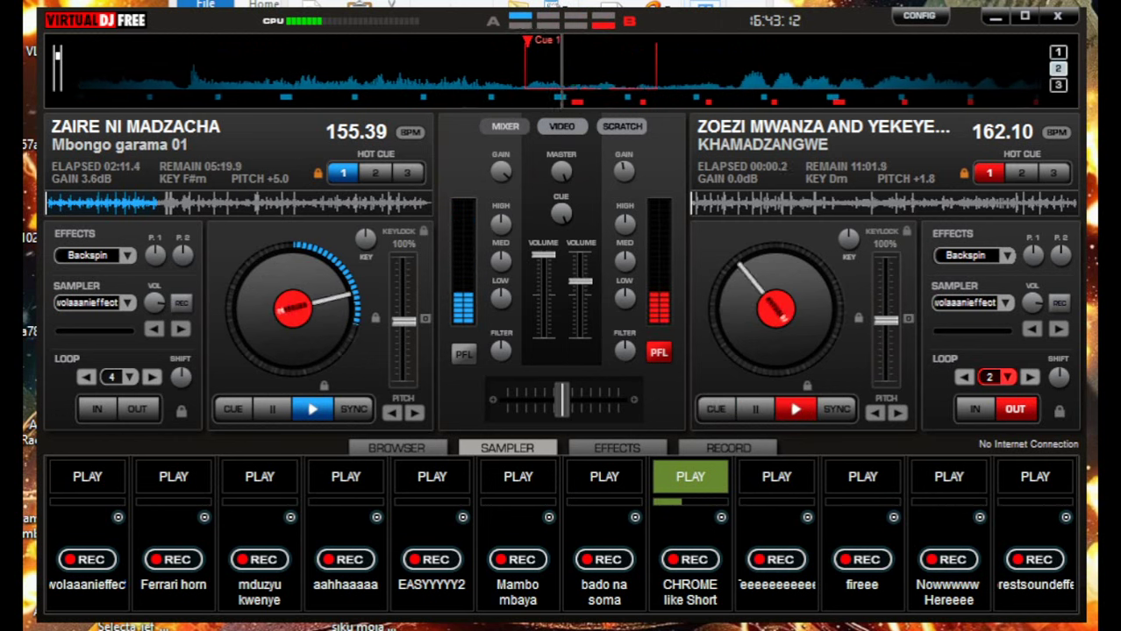
key(F11)
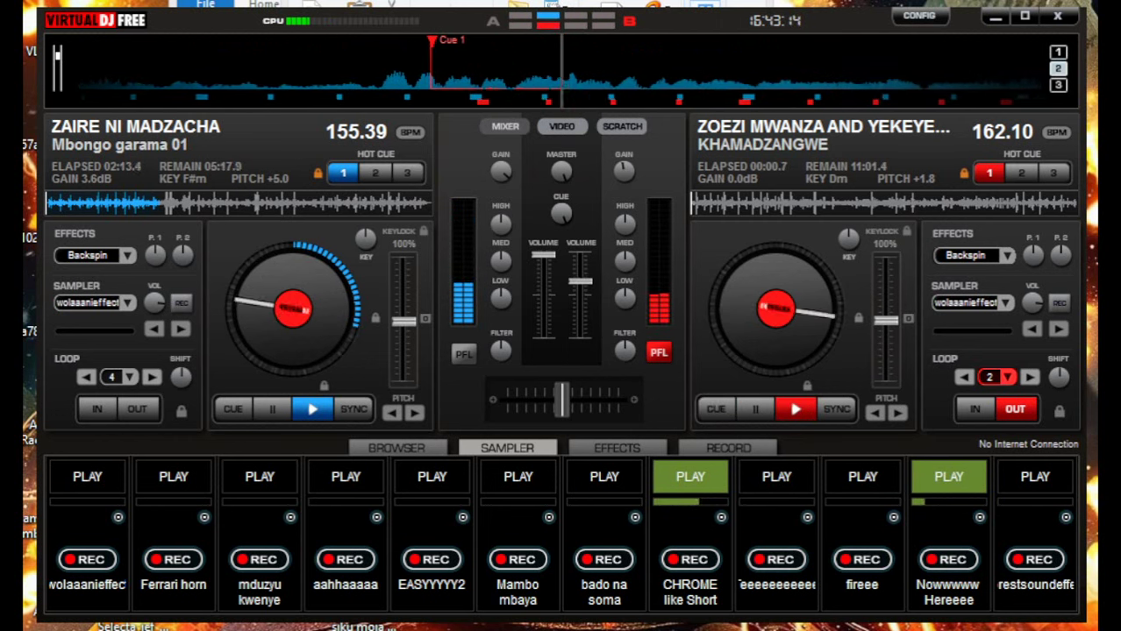
- Release deck B's loop at full volume and backspin ZAIRE NI MADZACHA out on deck A
key(l)
drag(579, 282, 579, 254)
click(94, 255)
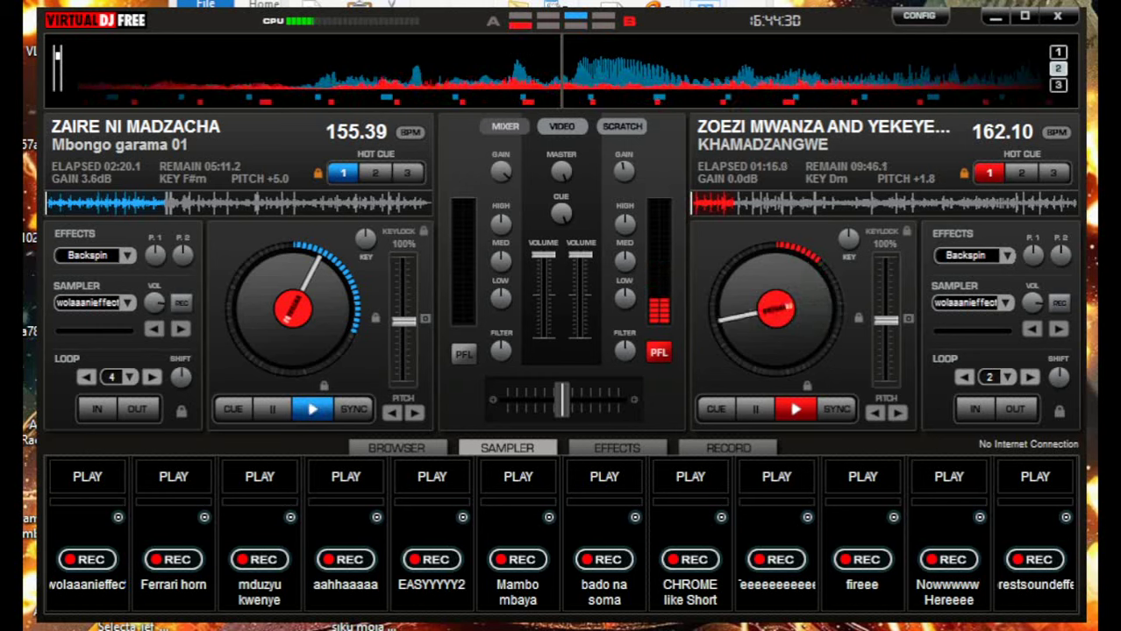
- Load UKIFIKA UMANDENI from the Mbongo garama folder in File Explorer onto deck A and return to VirtualDJ
key(alt+Tab)
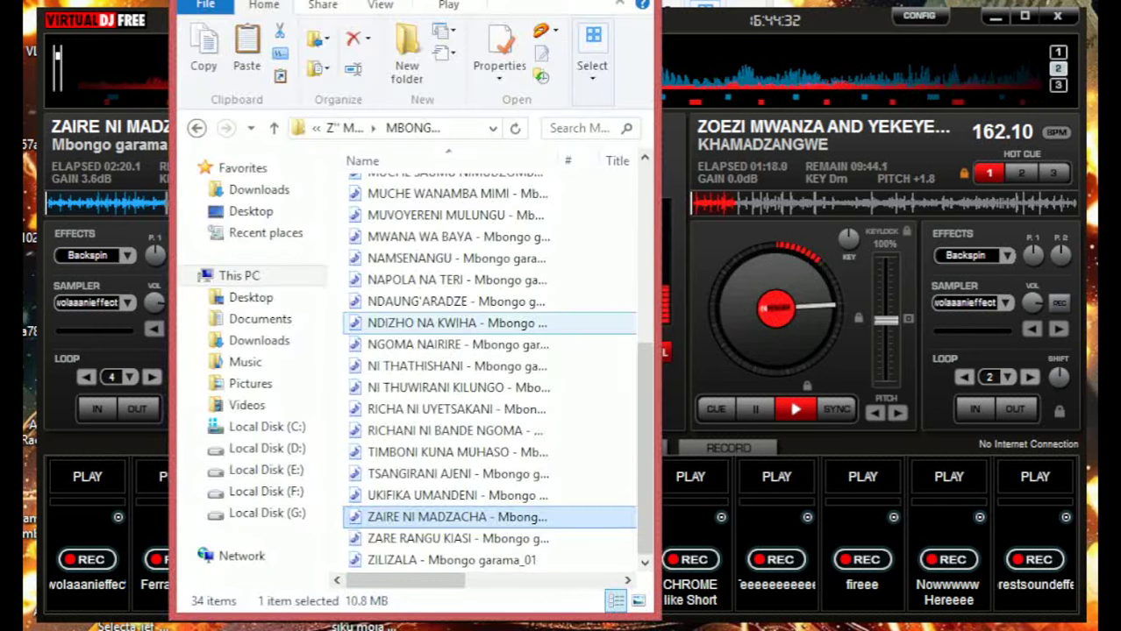
click(513, 495)
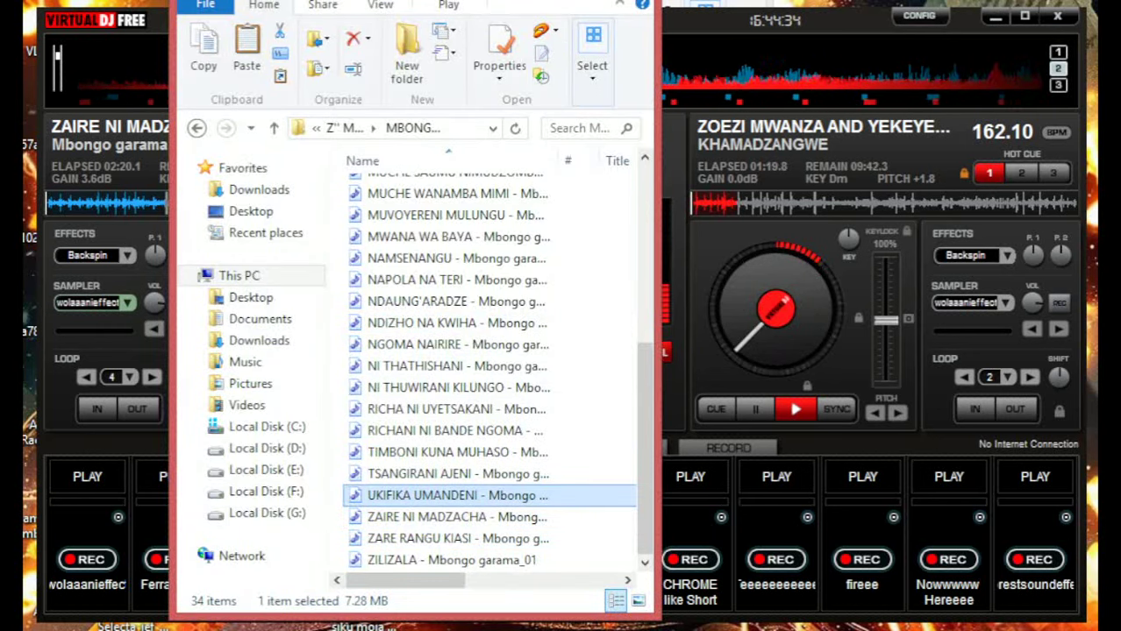
key(alt+Tab)
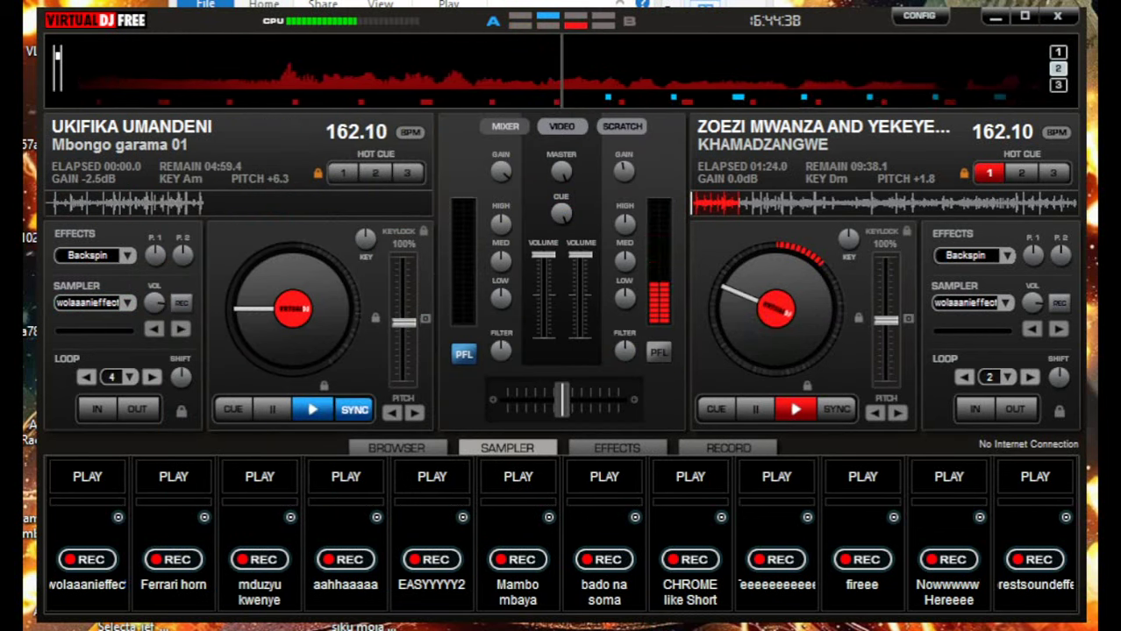
- Set hot cue 1 about 2.6 seconds into UKIFIKA UMANDENI and set deck A's pitch to +1.8
key(space)
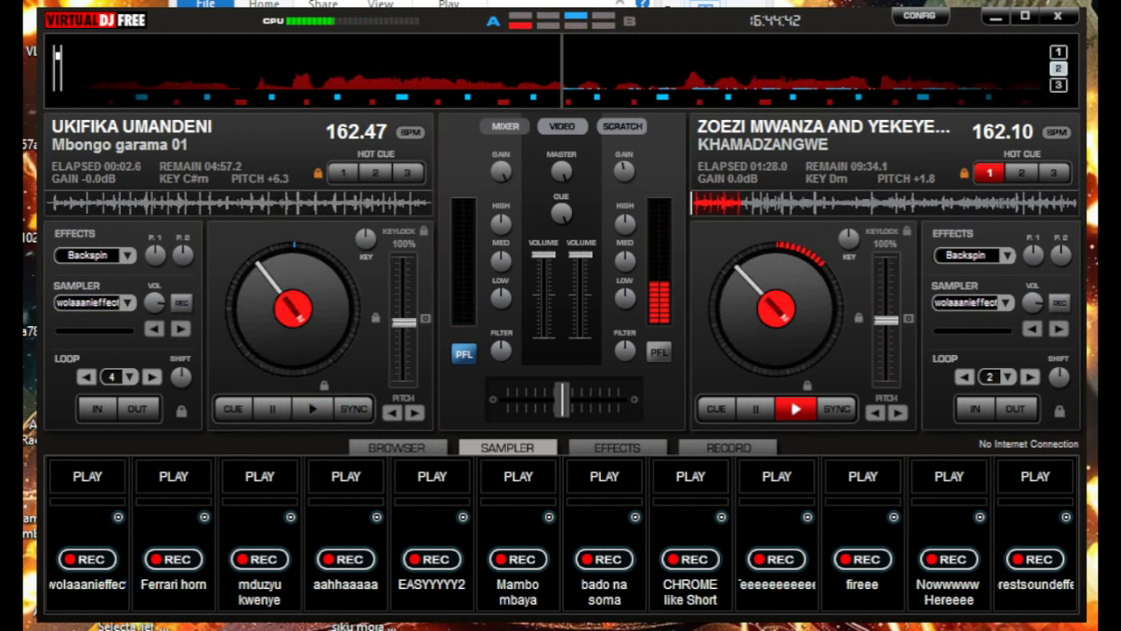
key(1)
key(s)
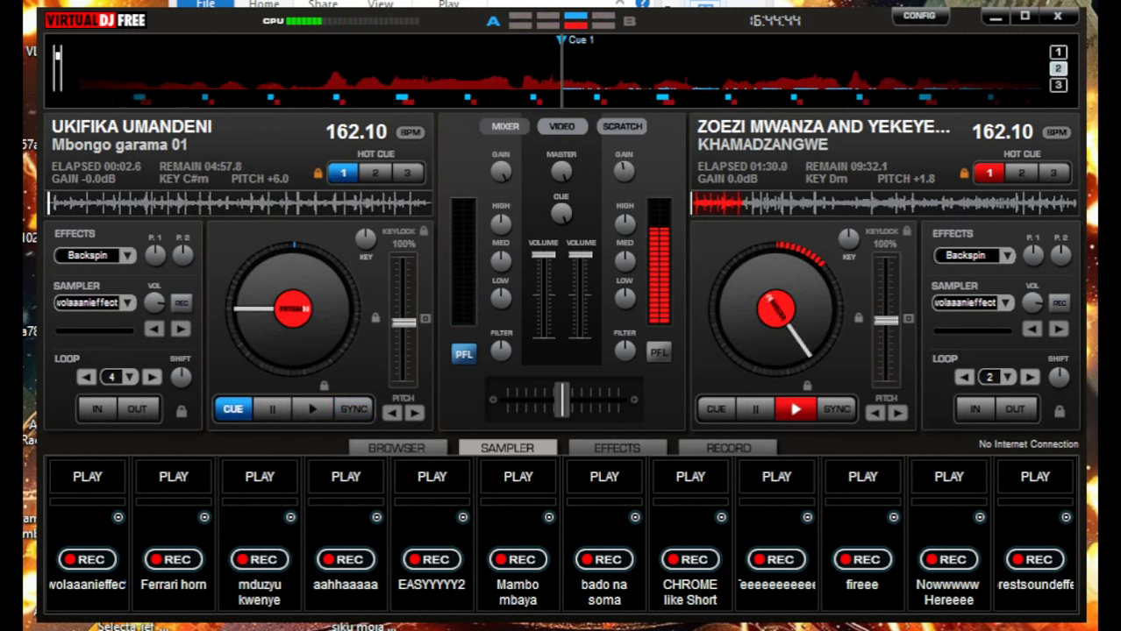
drag(404, 323, 404, 320)
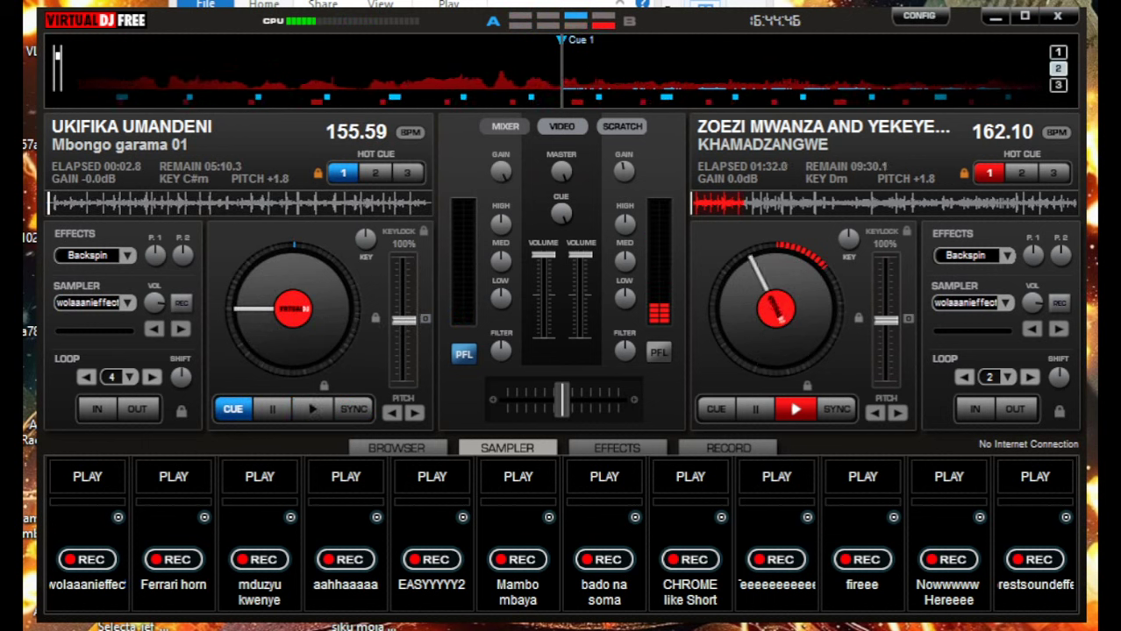
- Set a four-beat loop at deck A's cue point and start it playing with the volume fully down
key(l)
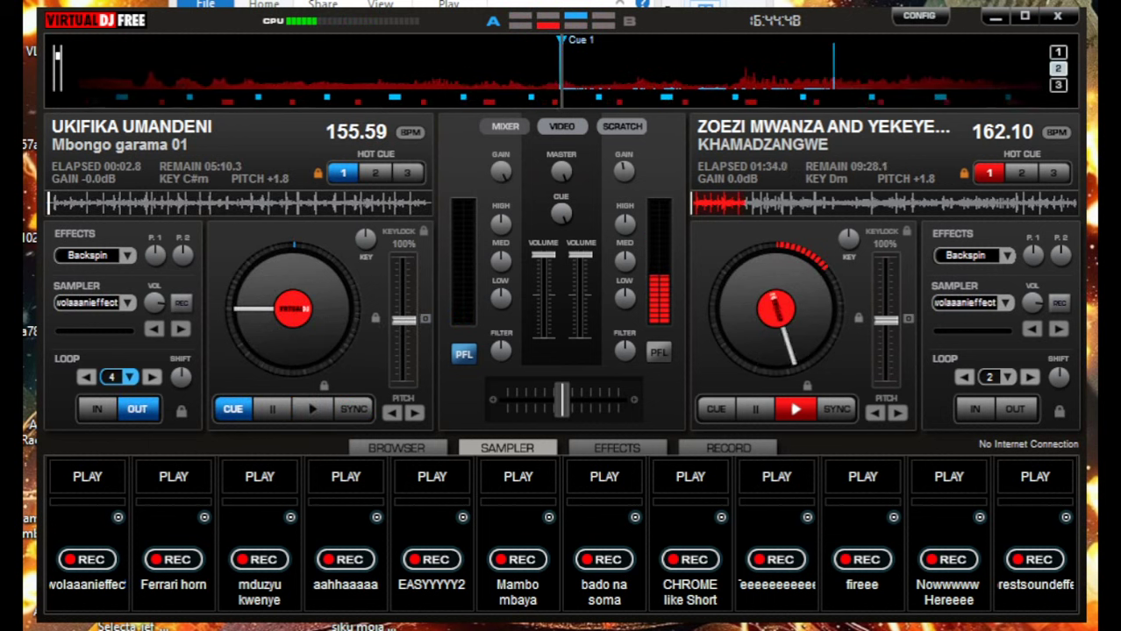
drag(543, 254, 543, 336)
click(312, 409)
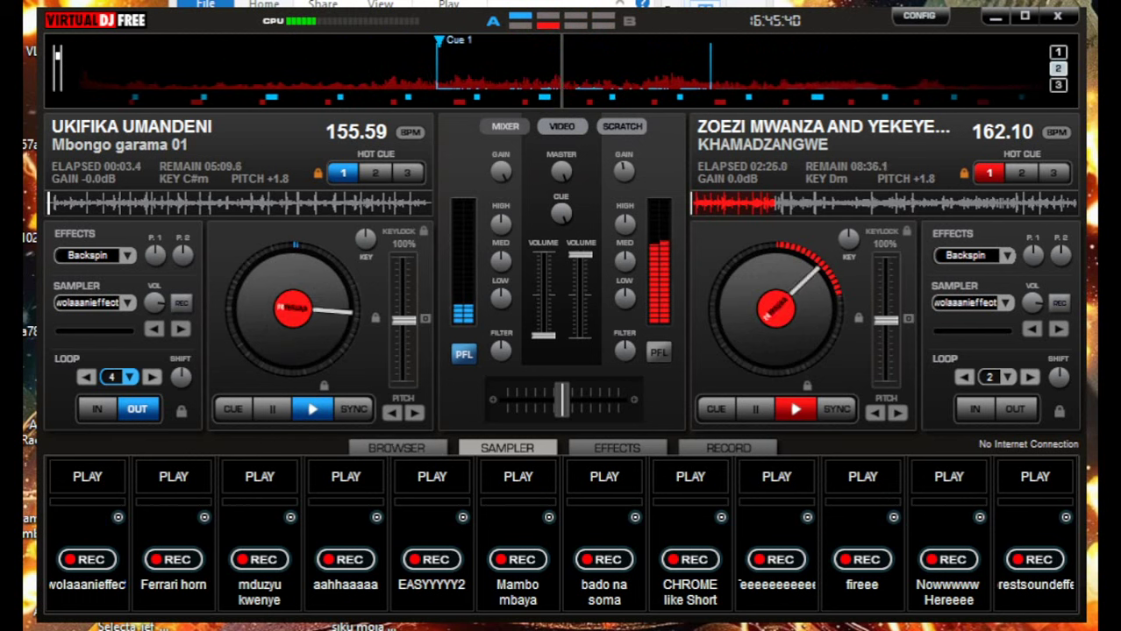
- Check the recording page, then play the CHROME like Short and aahhaaaaa samples over KHAMADZANGWE
click(727, 448)
click(507, 448)
click(690, 477)
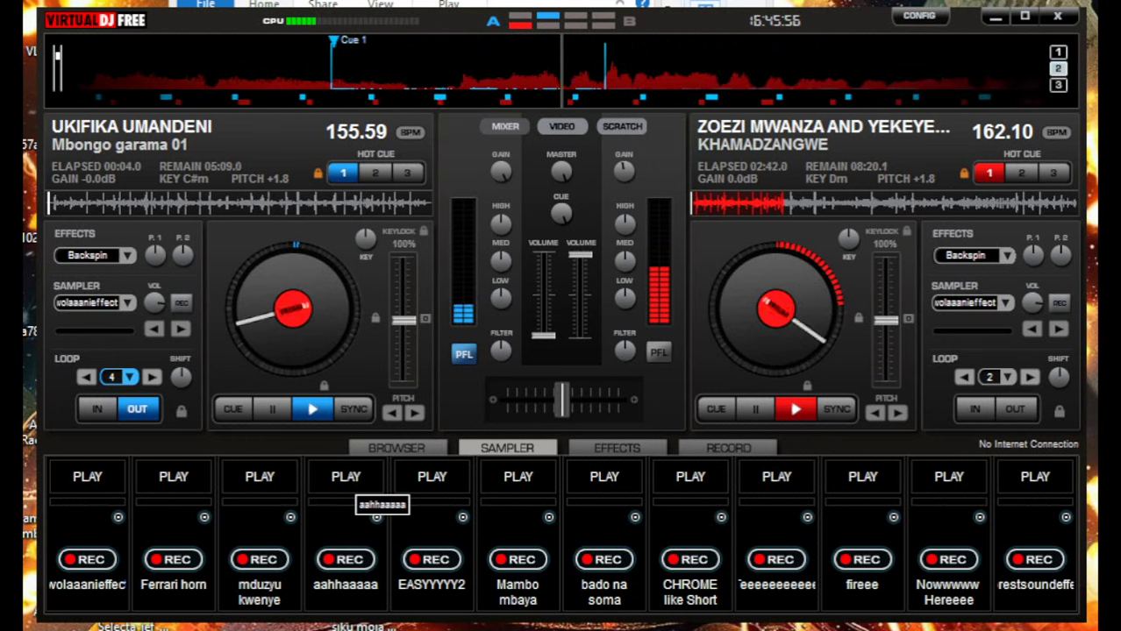
click(349, 476)
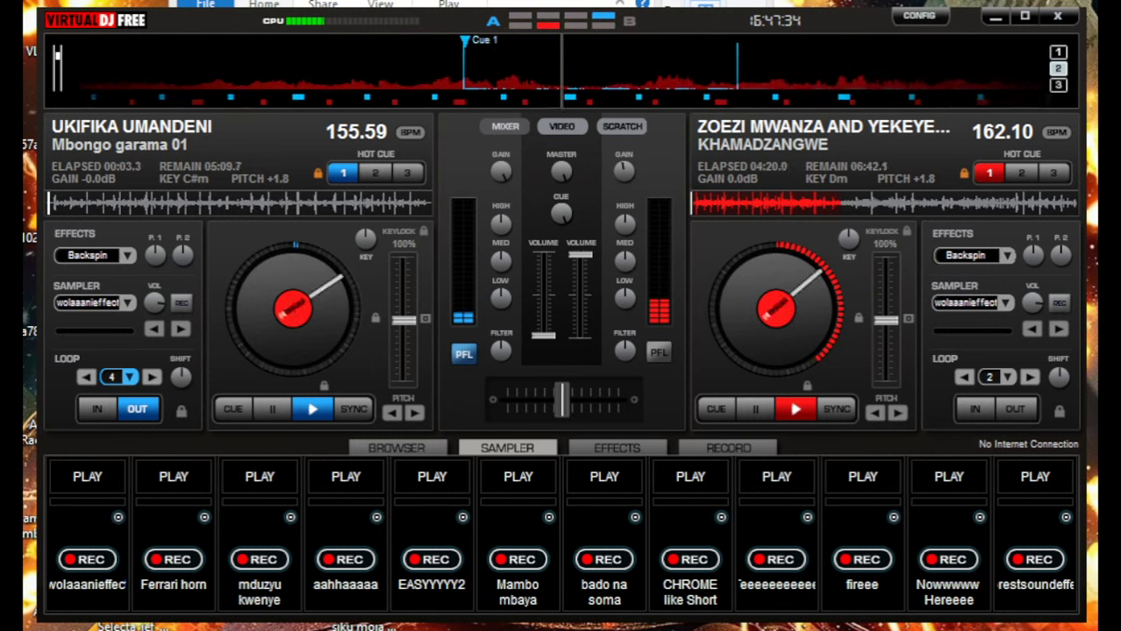
- Raise deck A's loop volume most of the way while playing the Ferrari horn and restsoundeffe samples
click(173, 476)
drag(543, 335, 543, 308)
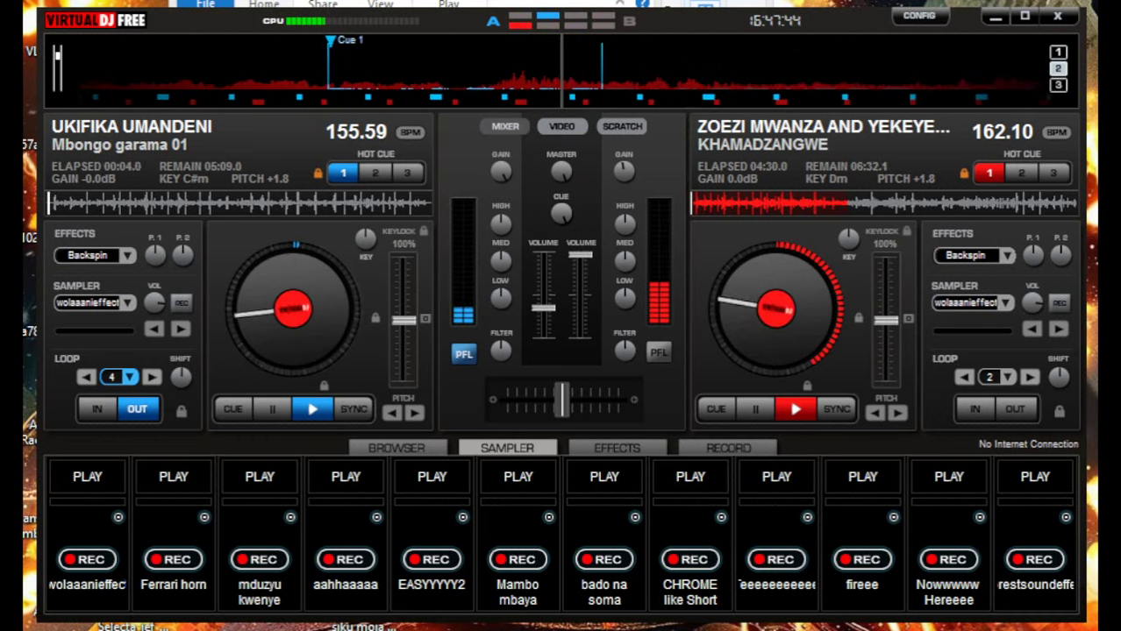
click(1034, 477)
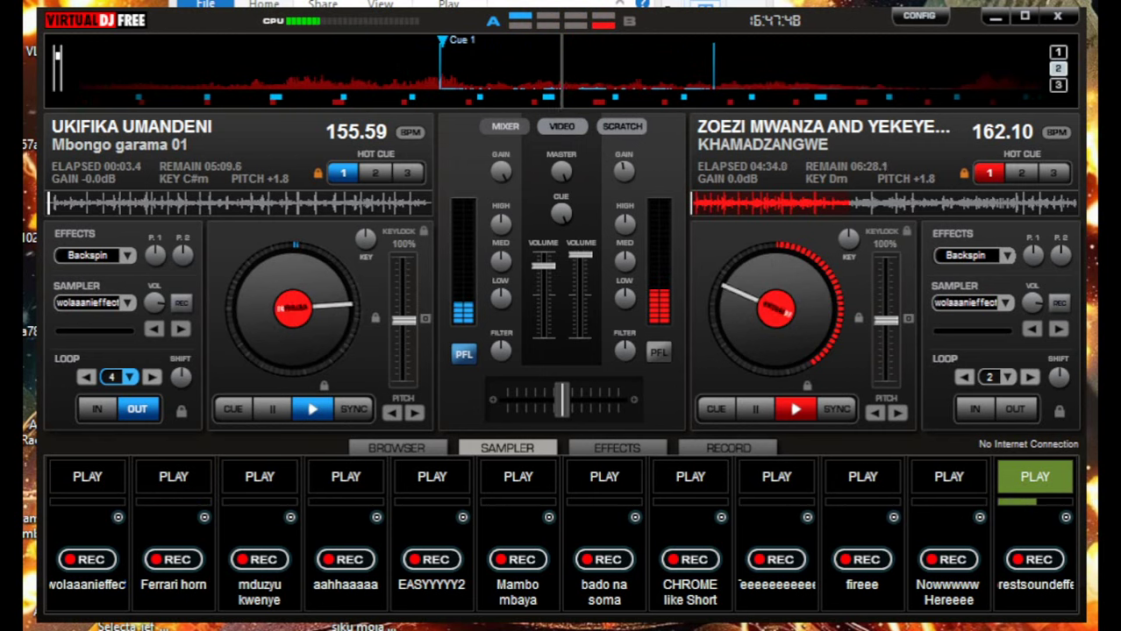
- Release deck A's loop at full volume and backspin deck B out, playing the wolaaanieffect and CHROME like Short samples
key(F1)
key(l)
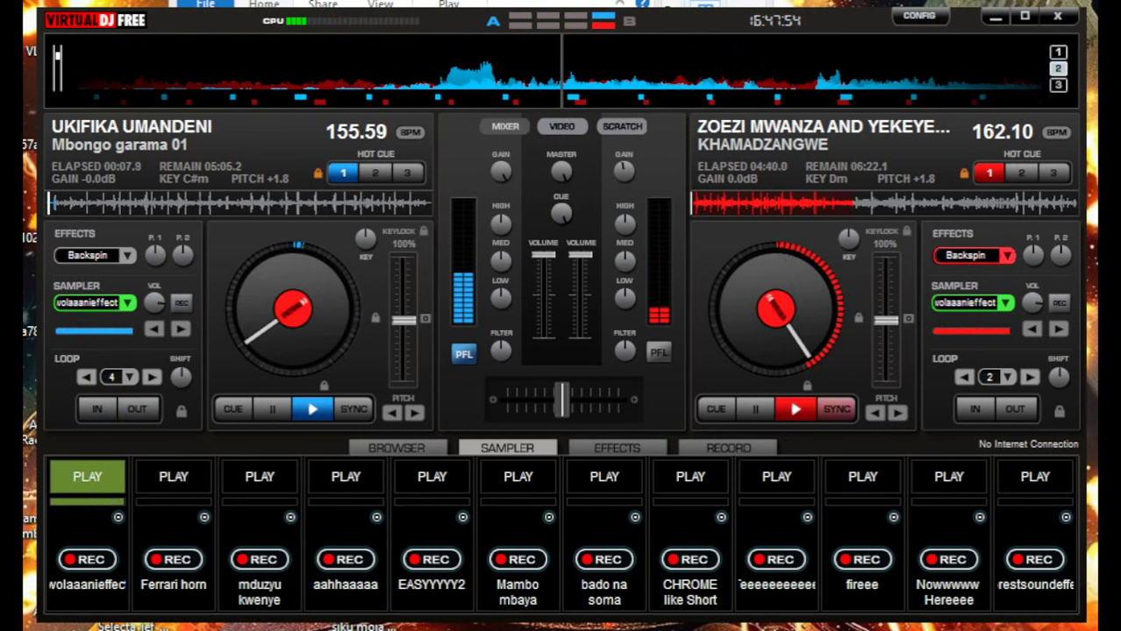
click(701, 481)
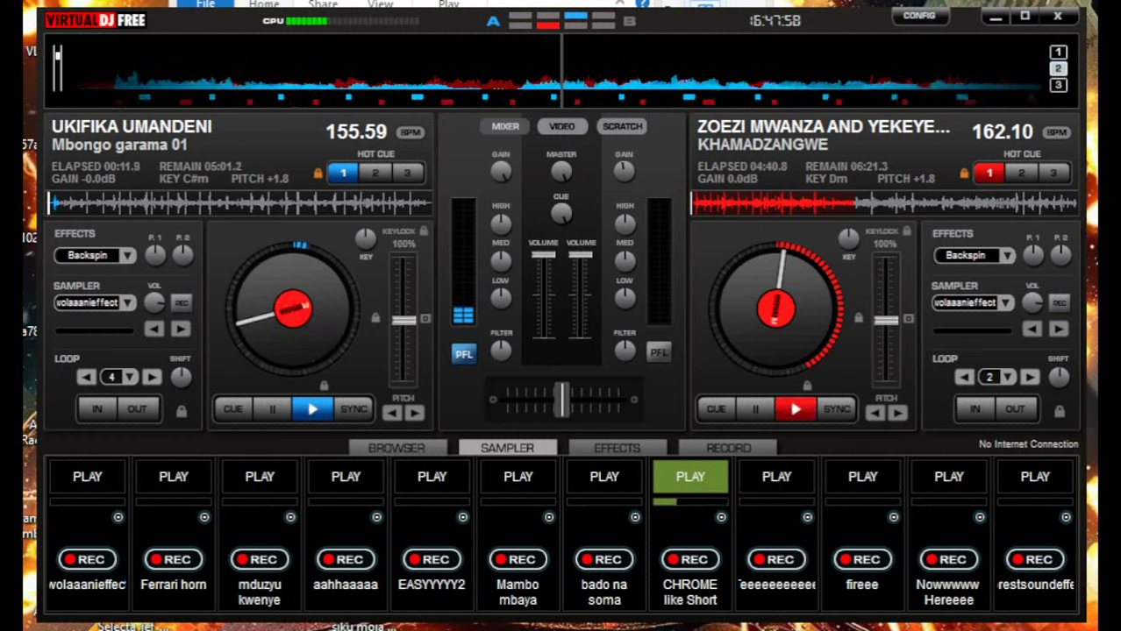
- Load KIBEKIBE from the ZOEZI folder in File Explorer onto deck B and set hot cue 1 about 0.9 seconds in
key(alt+Tab)
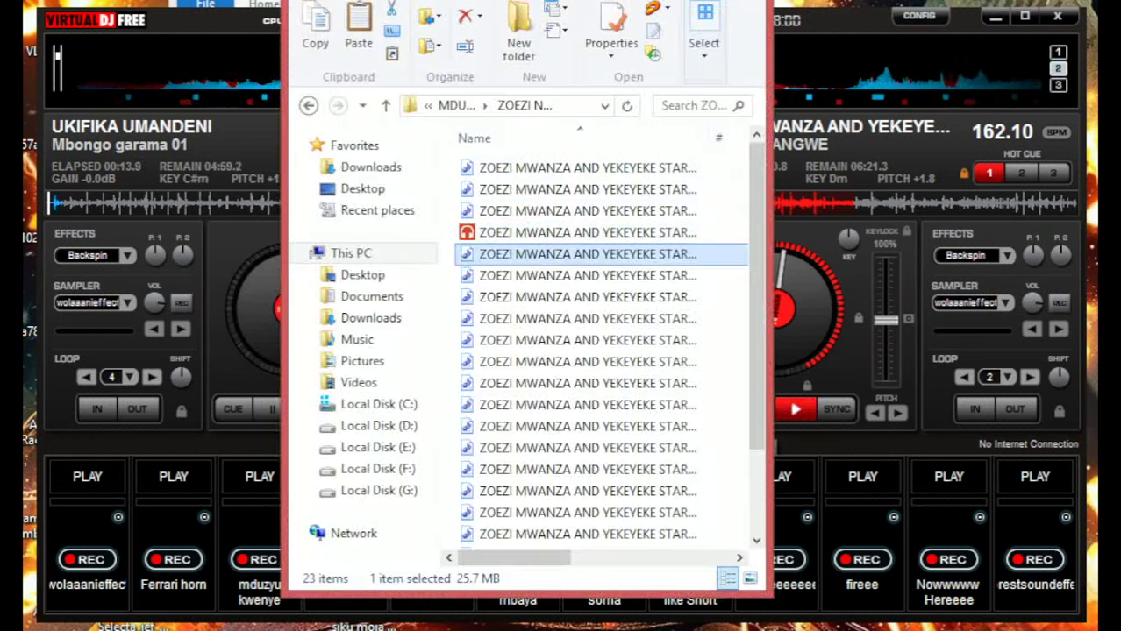
click(588, 275)
key(alt+Tab)
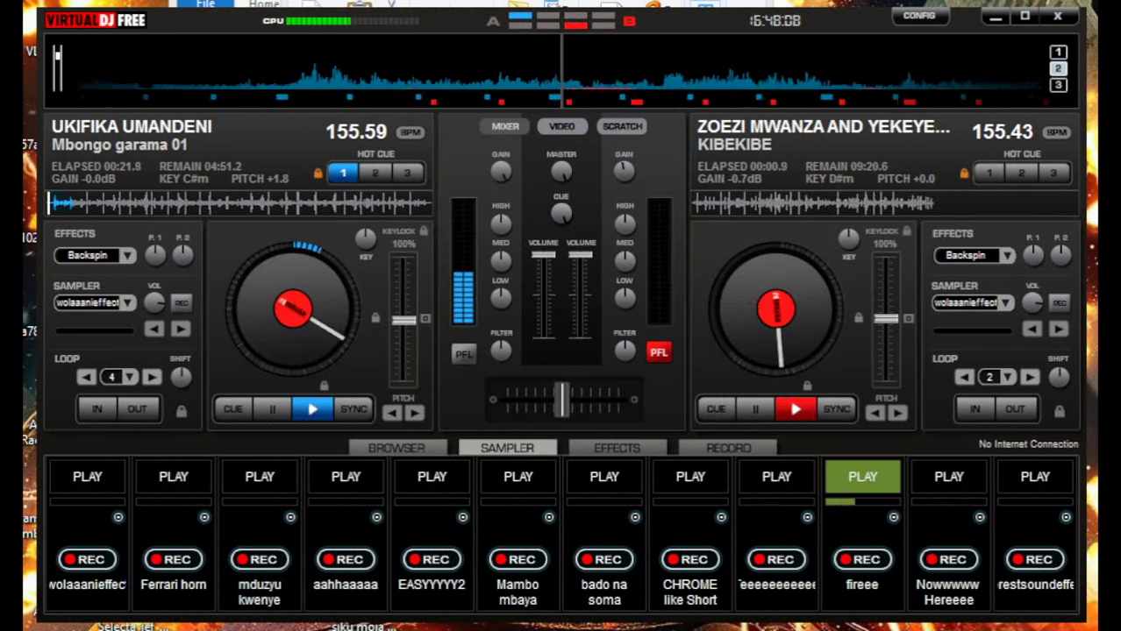
key(c)
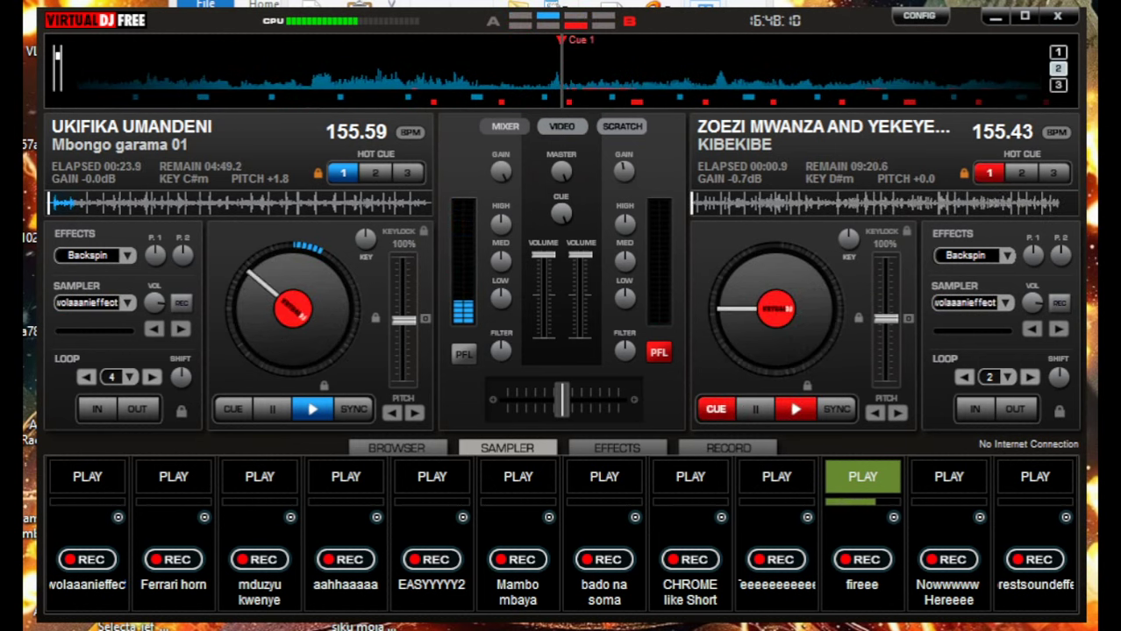
- Adjust deck B's pitch to +3.5 and set a two-beat loop at KIBEKIBE's cue point
key(s)
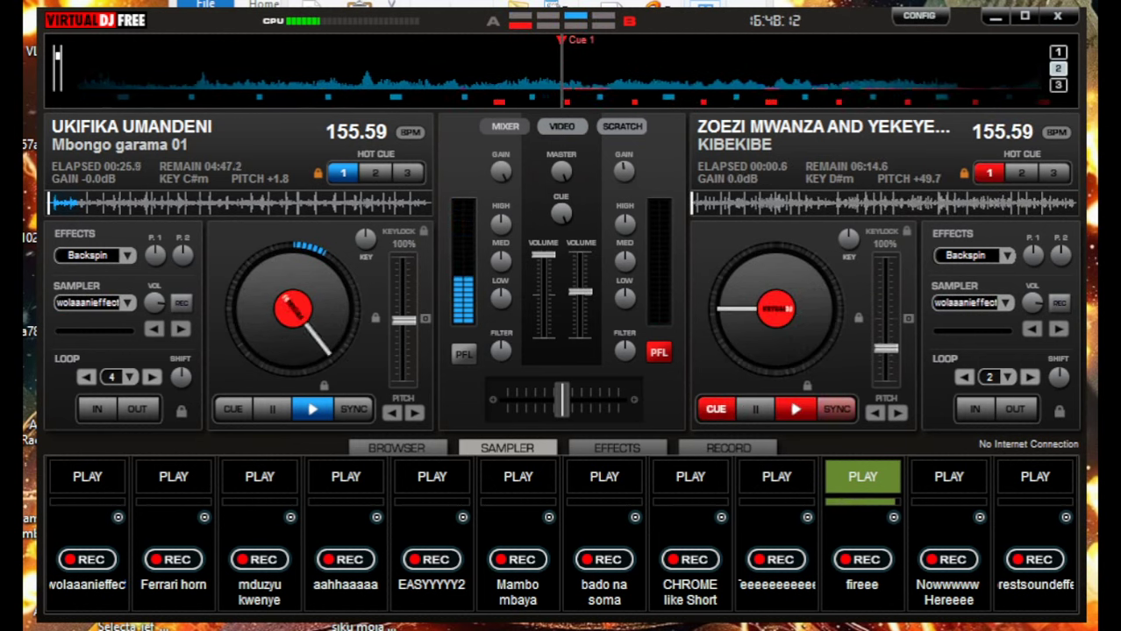
key(Up)
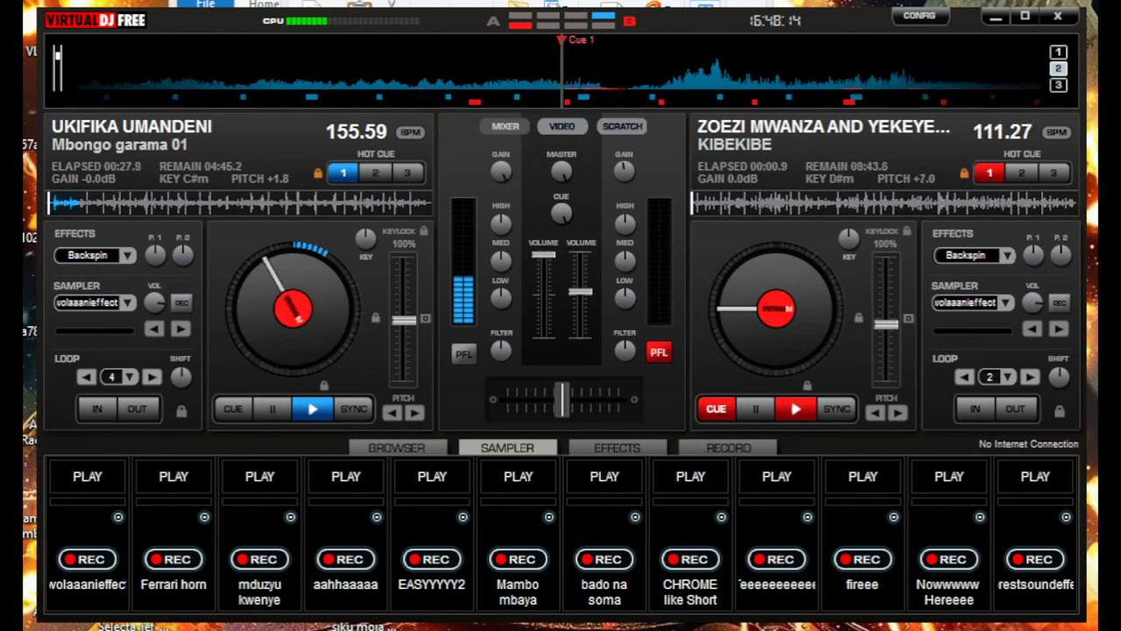
key(Up)
key(Up)
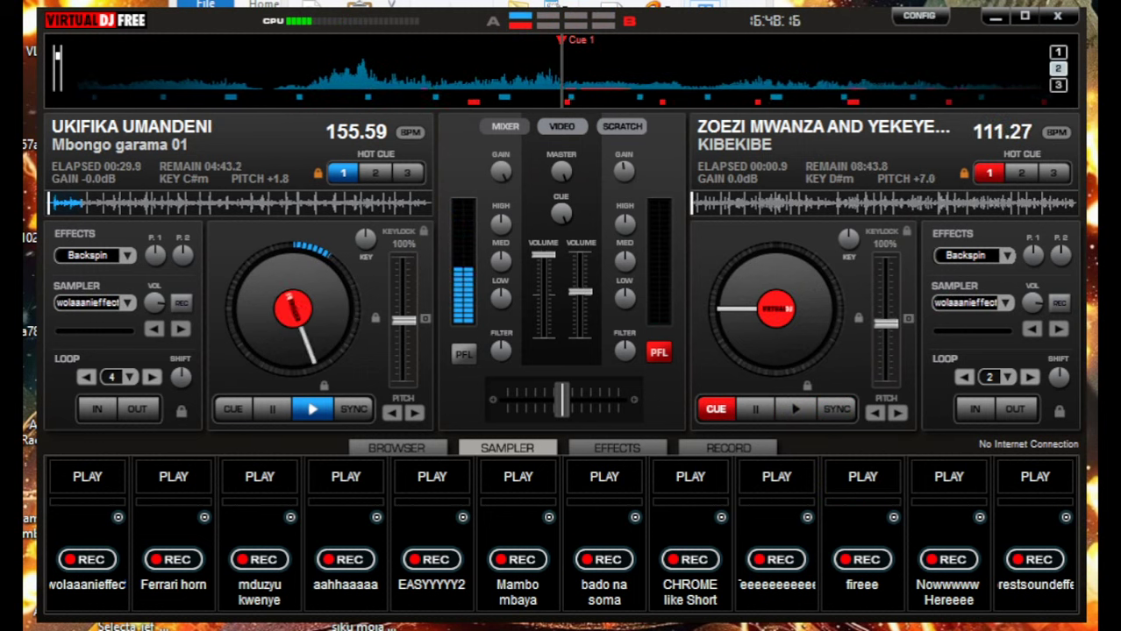
key(l)
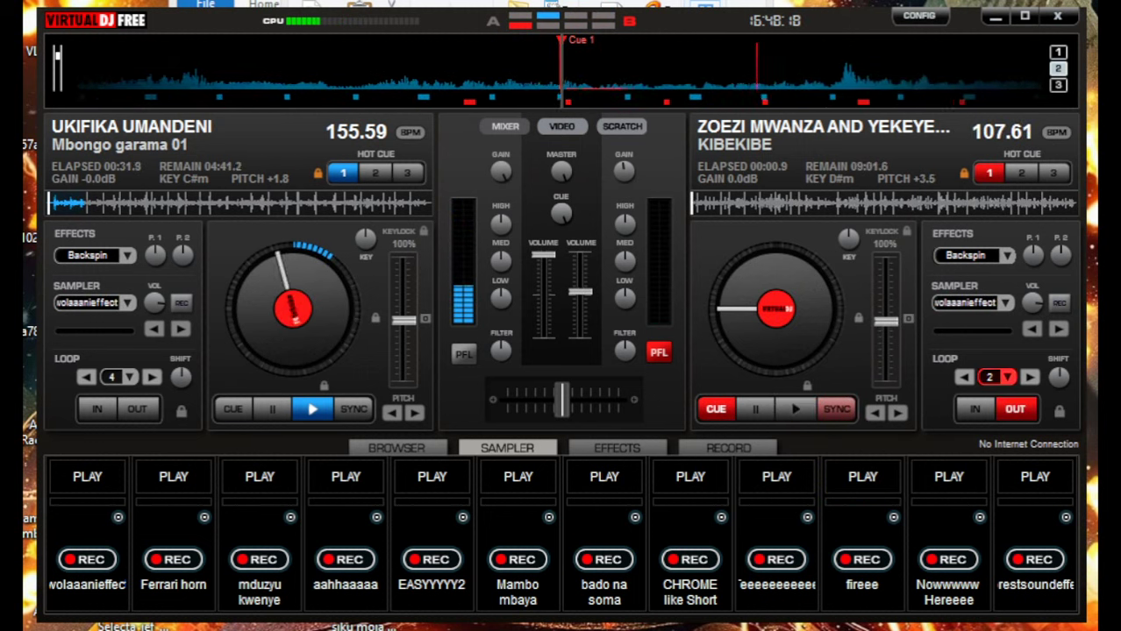
- Start deck B's KIBEKIBE loop at reduced volume and play the EASYYYYY2 and Teeeeeeeeeee samples over UKIFIKA UMANDENI
key(Down)
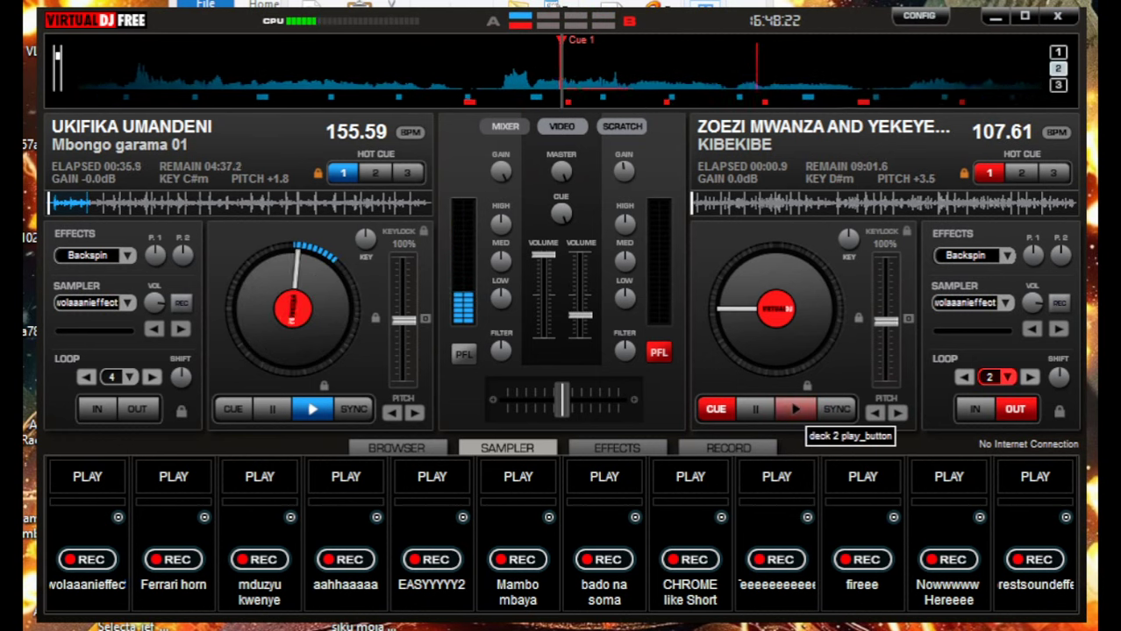
click(796, 409)
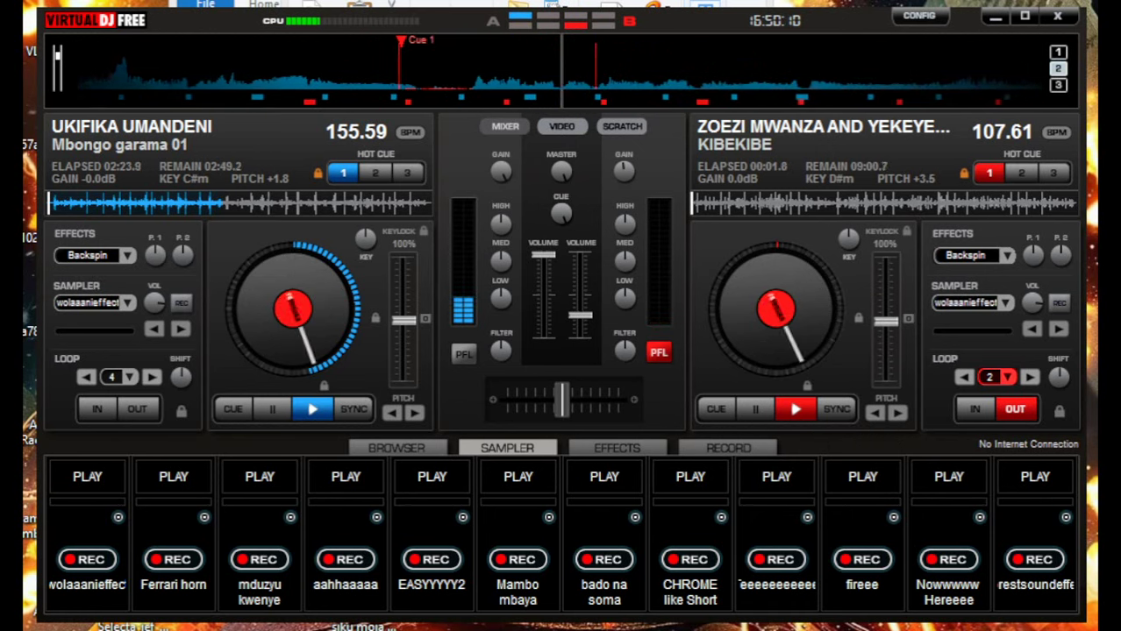
key(F5)
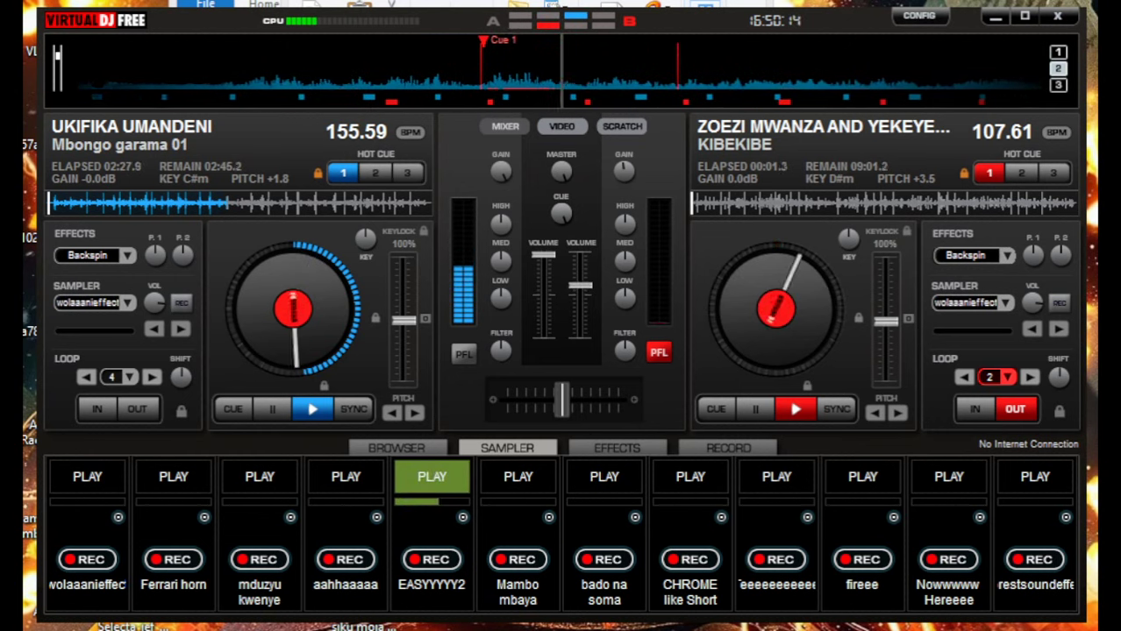
key(F9)
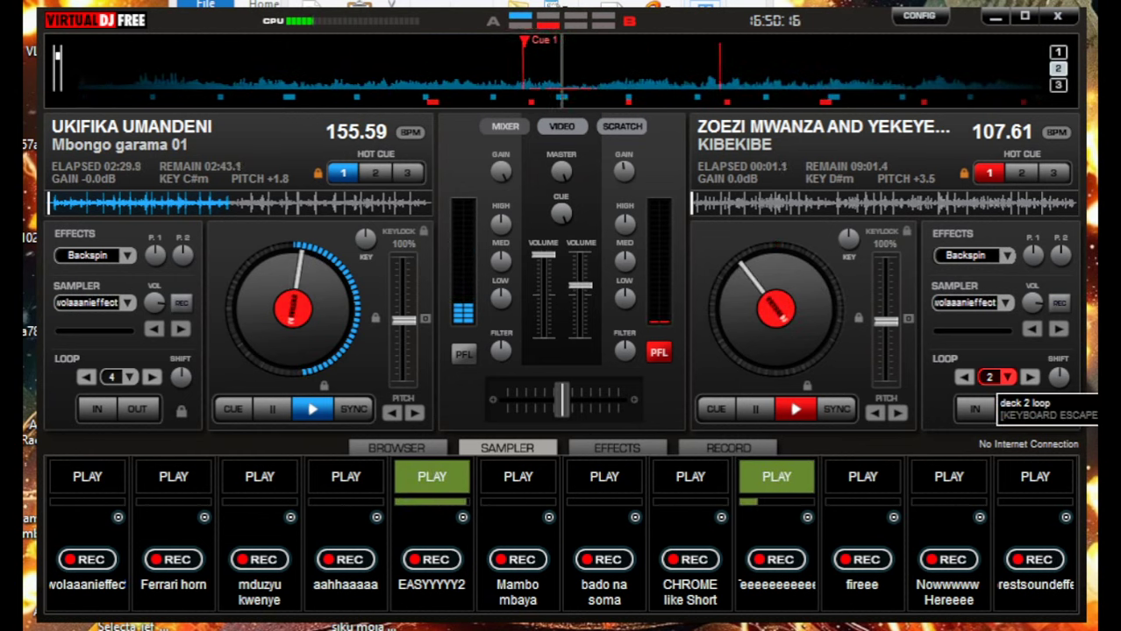
- Bring deck B's KIBEKIBE to full volume and release its loop, playing the restsoundeffe and Ferrari horn samples
click(1015, 409)
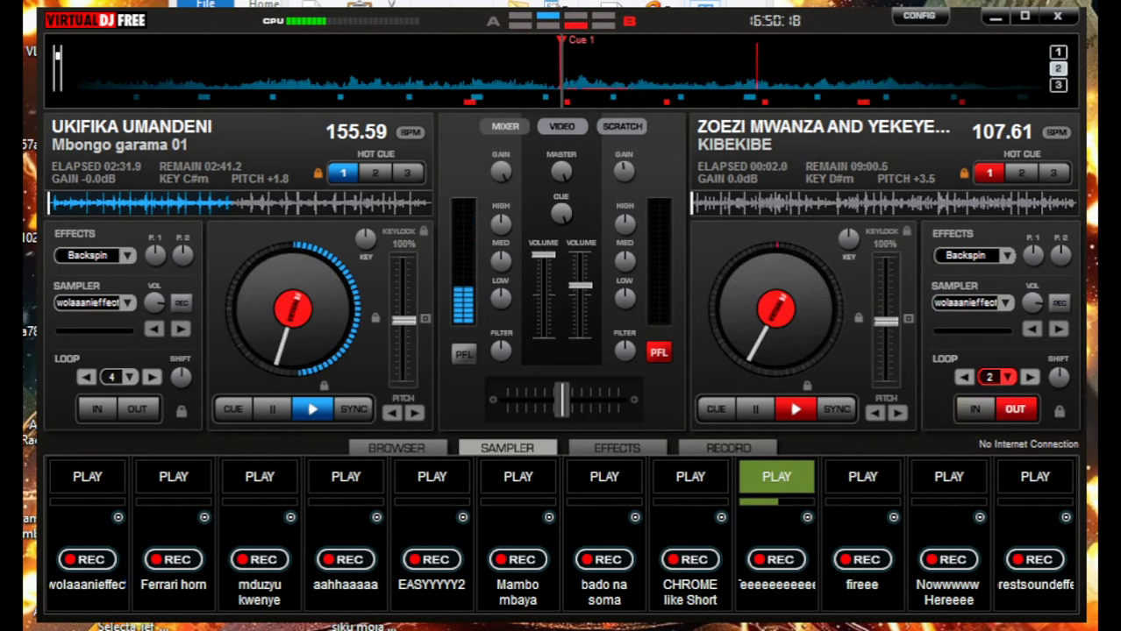
key(F12)
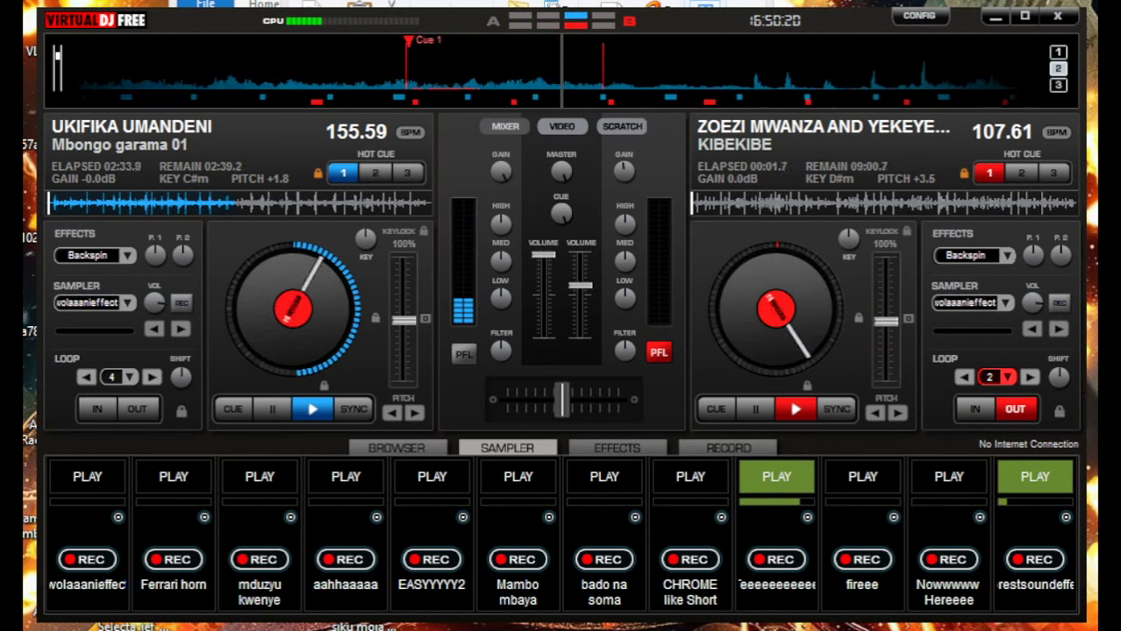
drag(580, 285, 579, 254)
click(1014, 409)
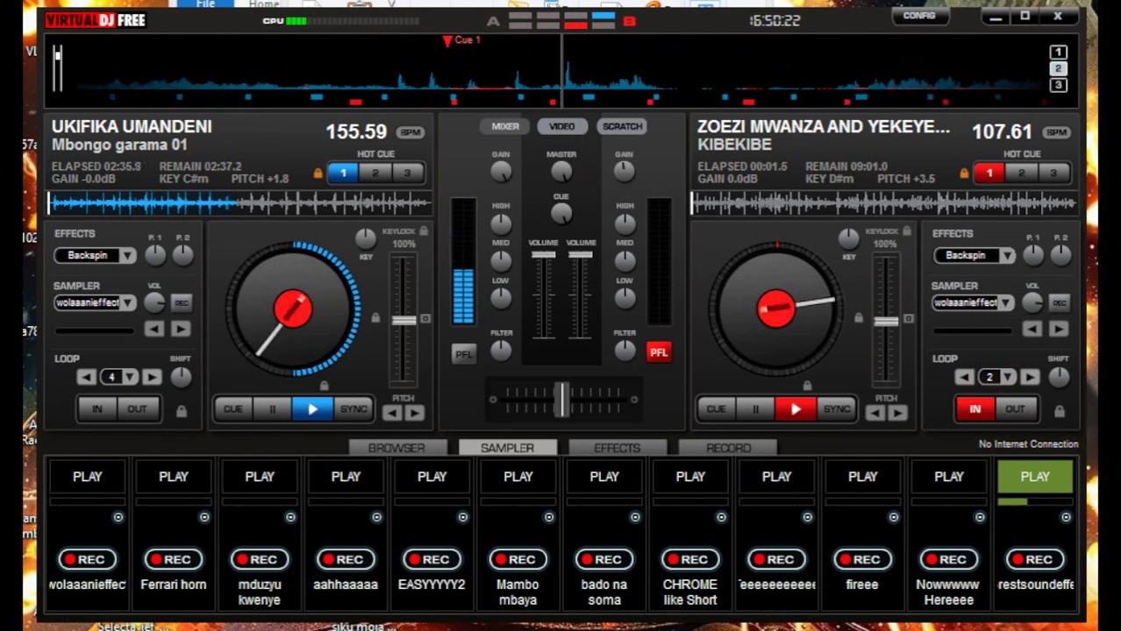
key(F2)
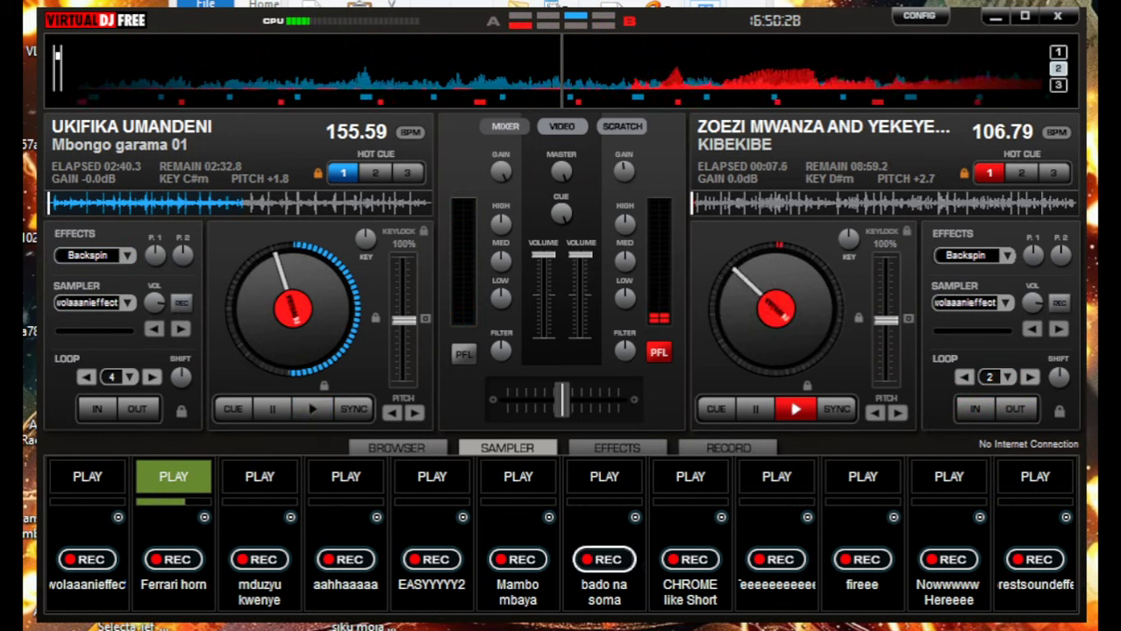
- Load TSANGIRANI AJENI from the MBONGO folder in File Explorer onto deck A
drag(526, 2, 633, 39)
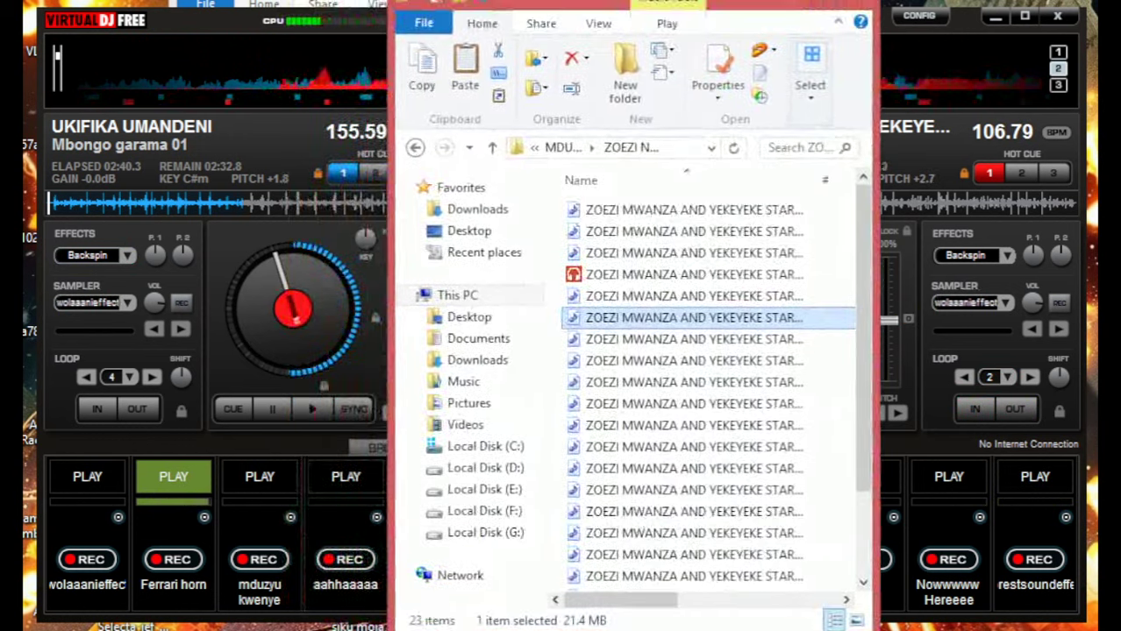
drag(298, 1, 360, 21)
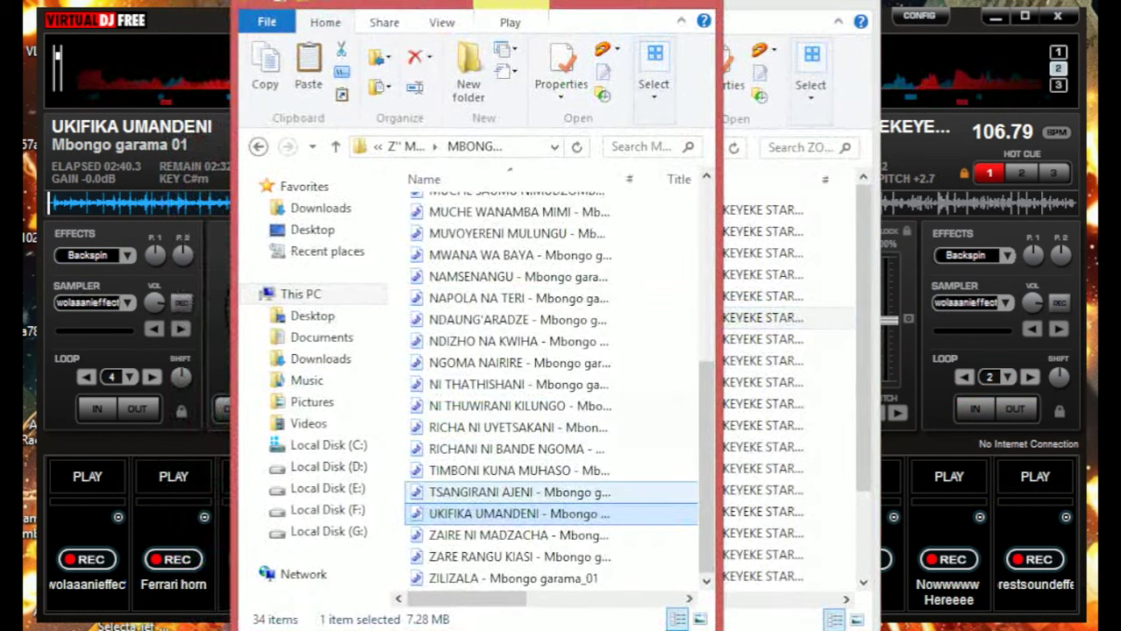
drag(528, 492, 211, 369)
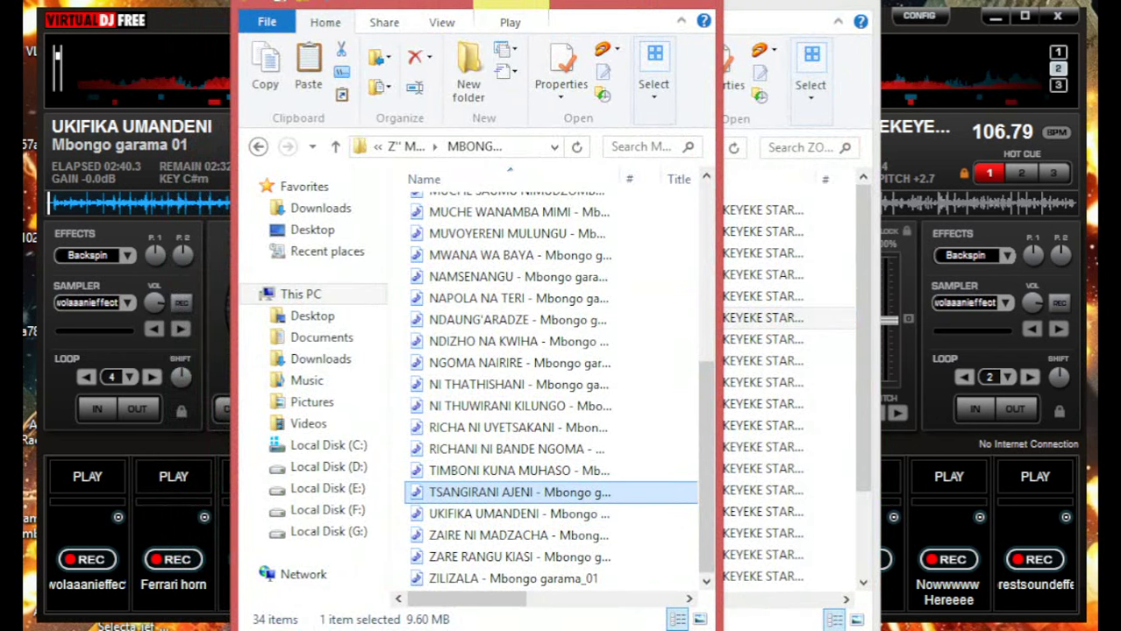
key(Return)
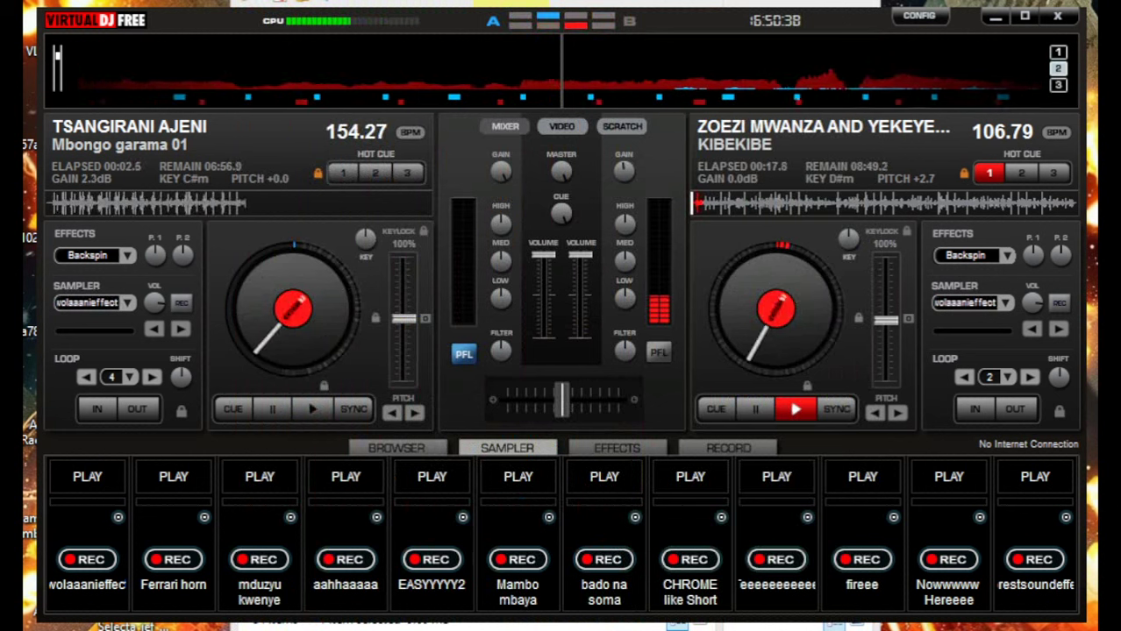
- Set hot cue 1 about 3.1 seconds into TSANGIRANI AJENI and start a two-beat loop there at reduced volume and +1.8 pitch
key(space)
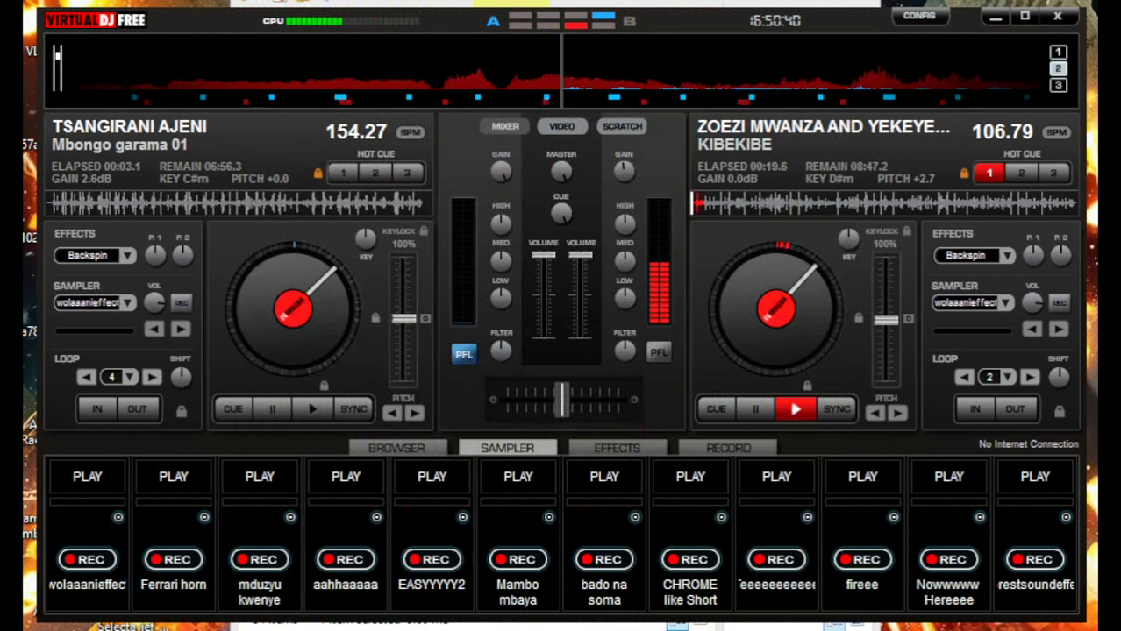
key(1)
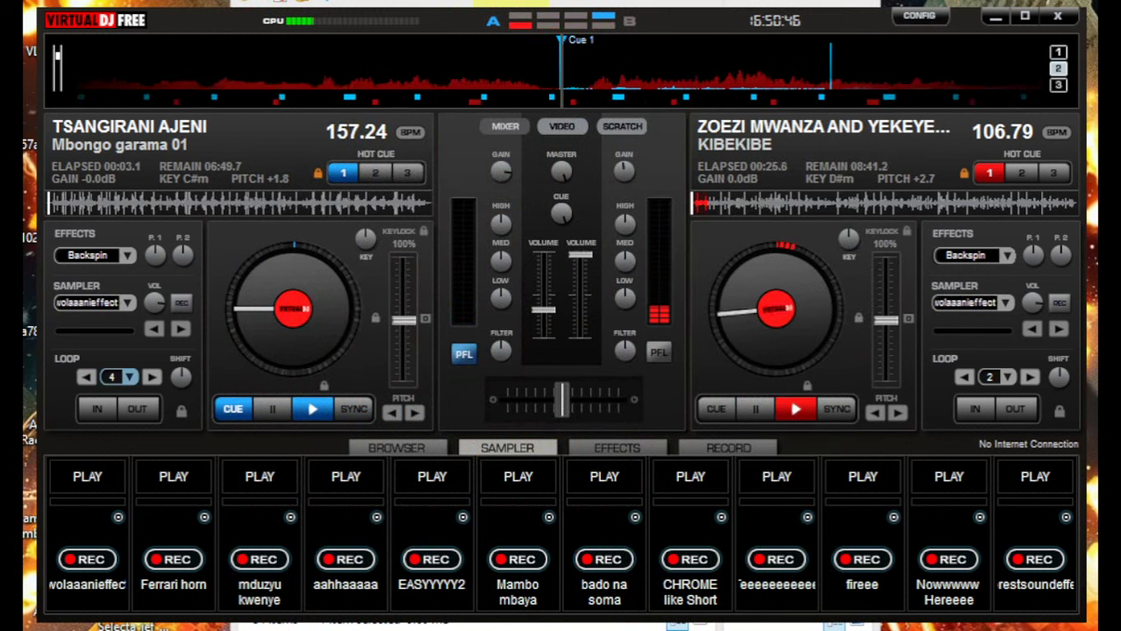
click(113, 377)
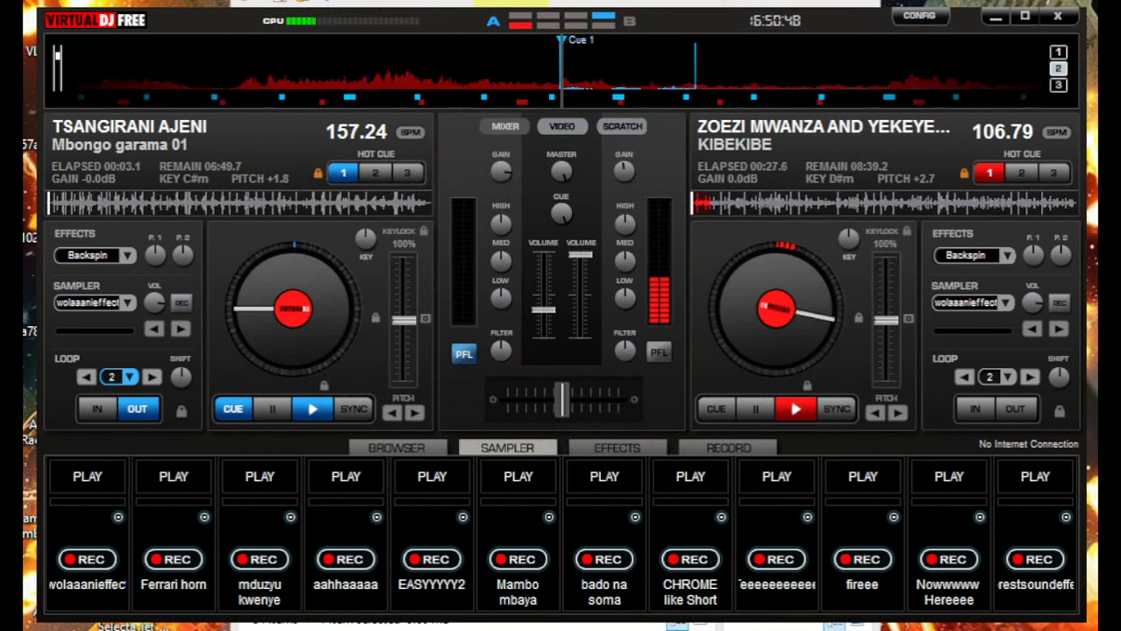
click(312, 408)
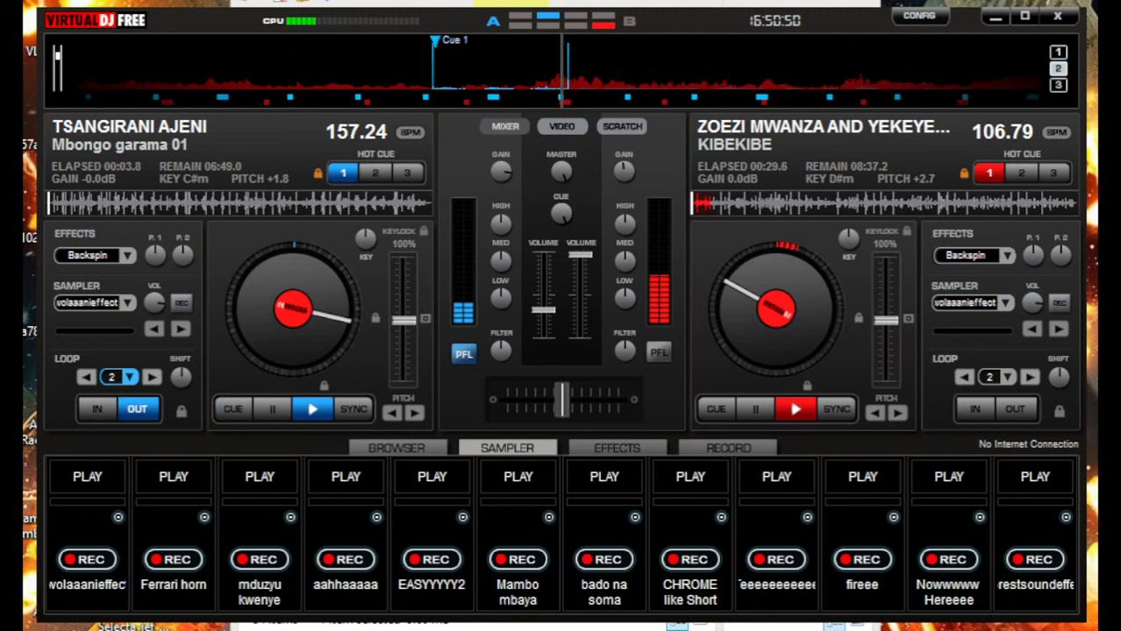
- Play the Mambo mbaya, CHROME like Short and EASYYYYY2 samples over deck B's KIBEKIBE
click(518, 476)
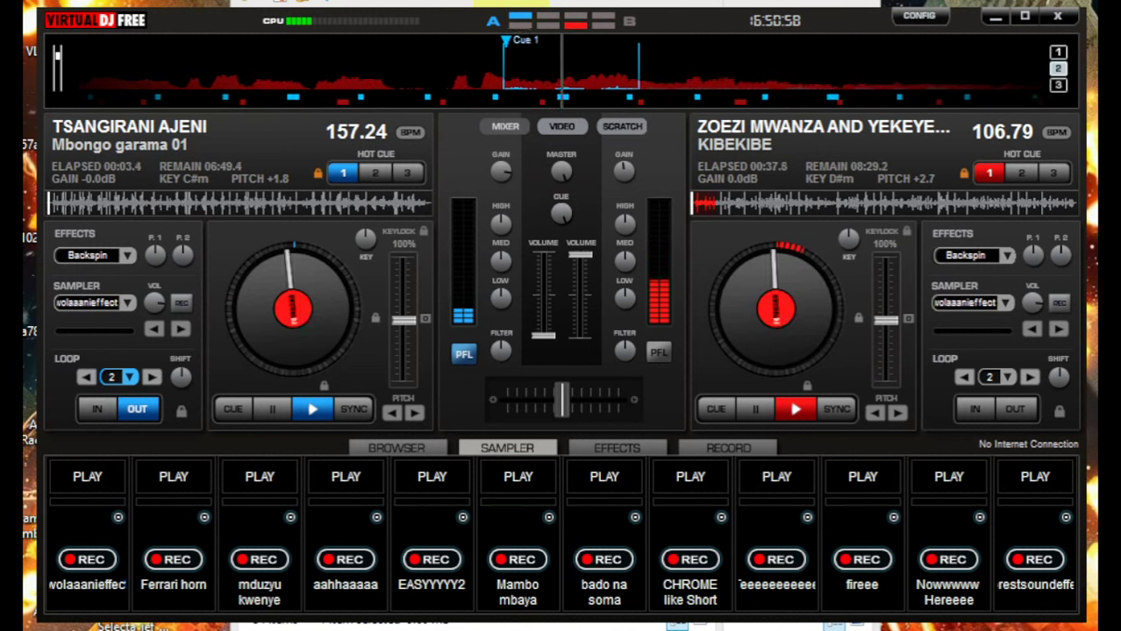
click(690, 476)
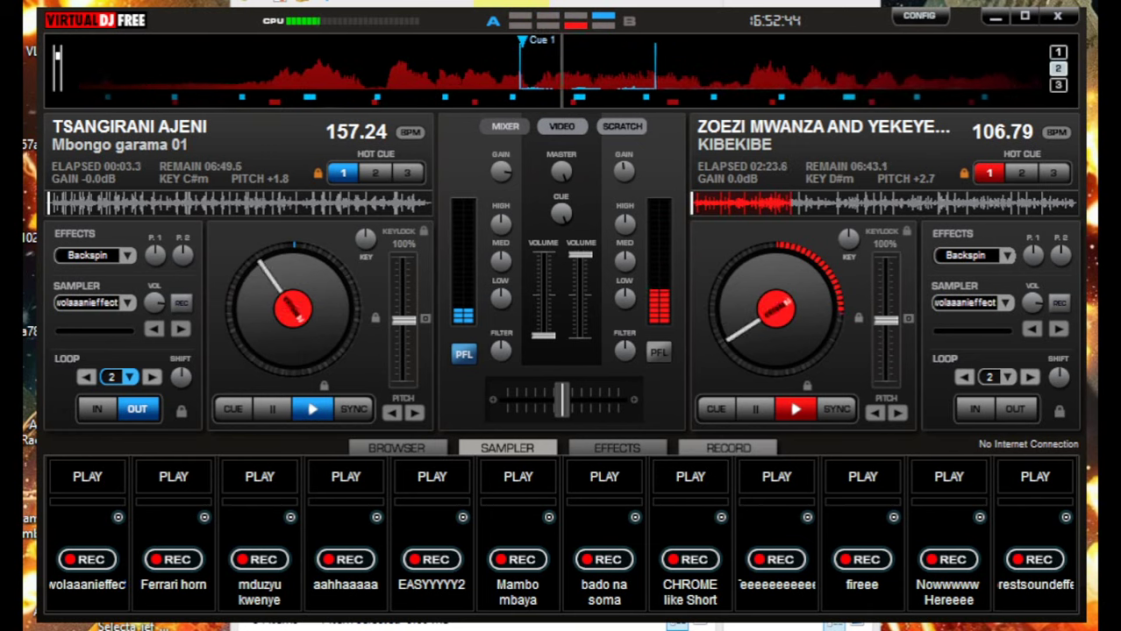
click(727, 448)
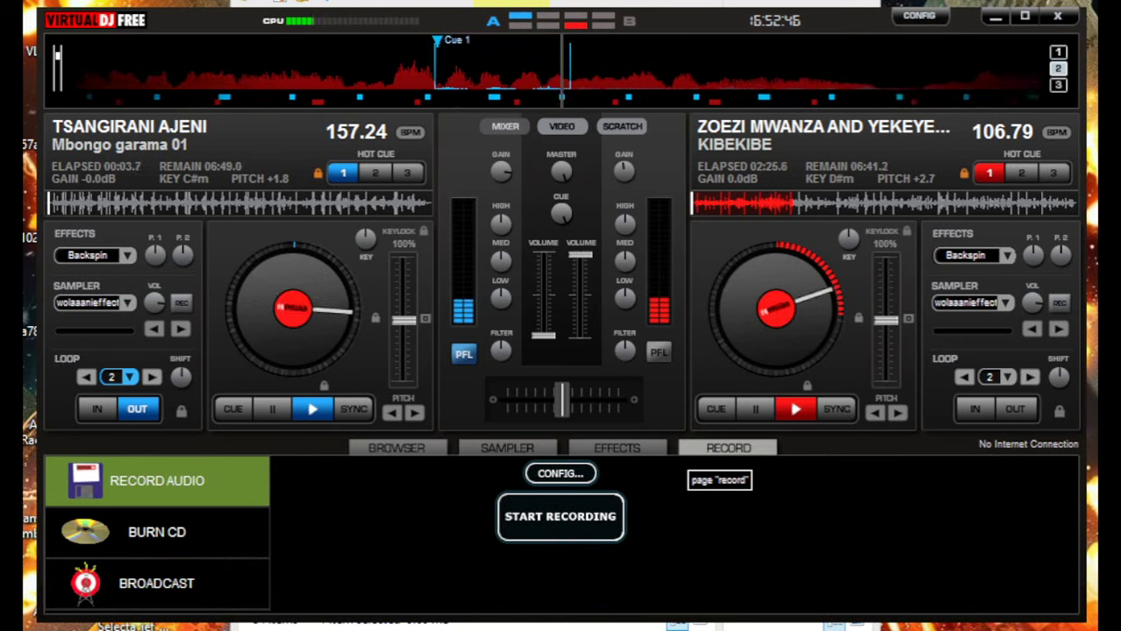
click(507, 449)
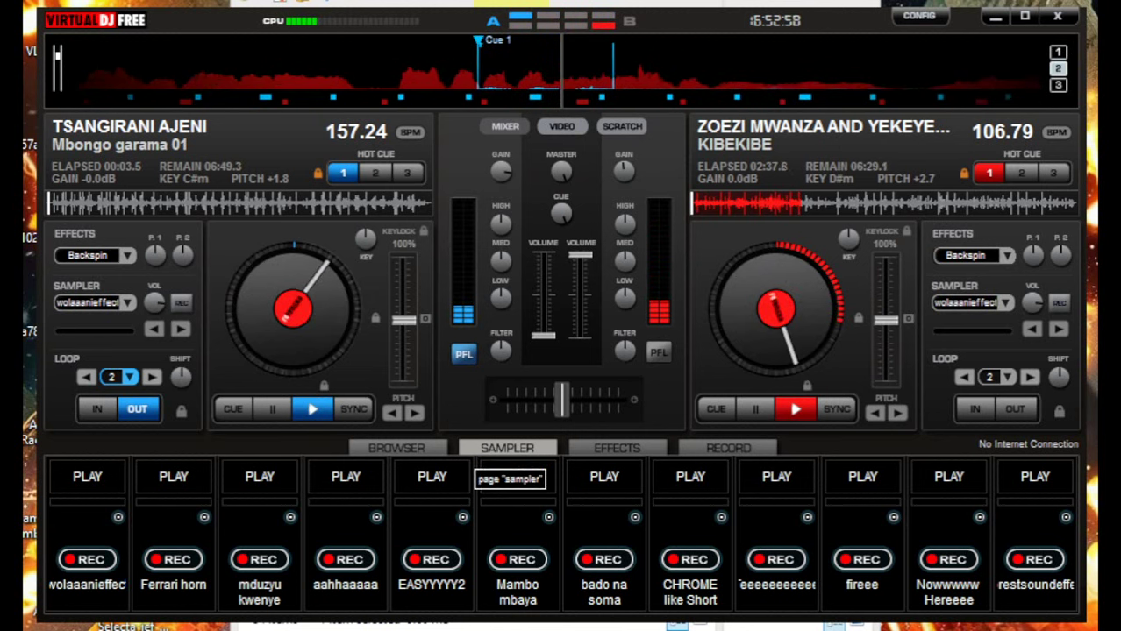
key(F5)
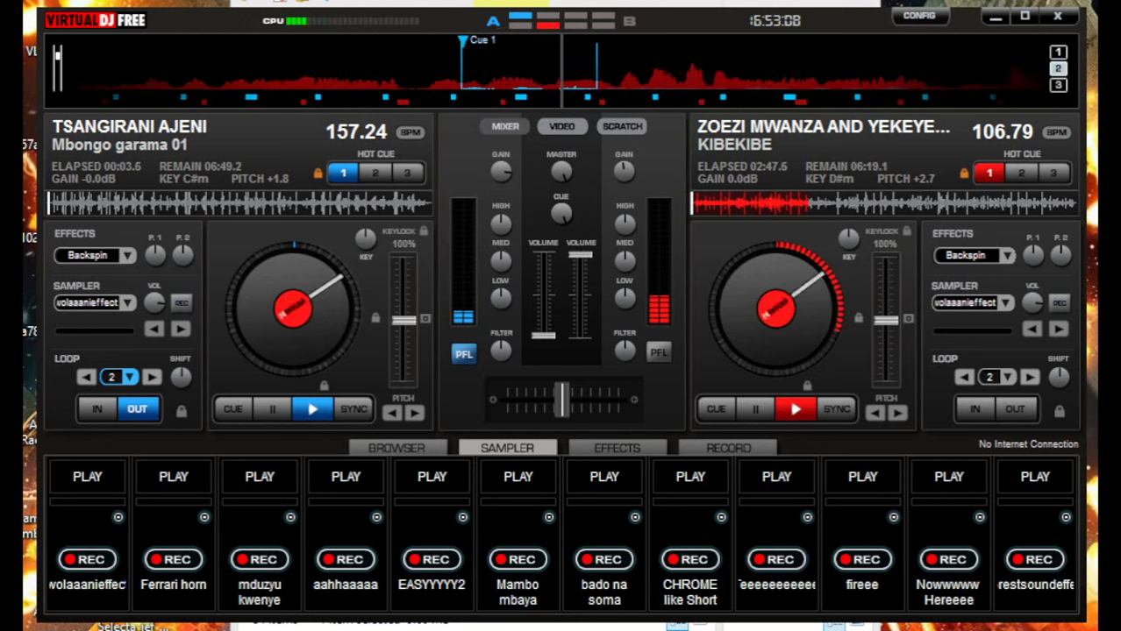
click(690, 476)
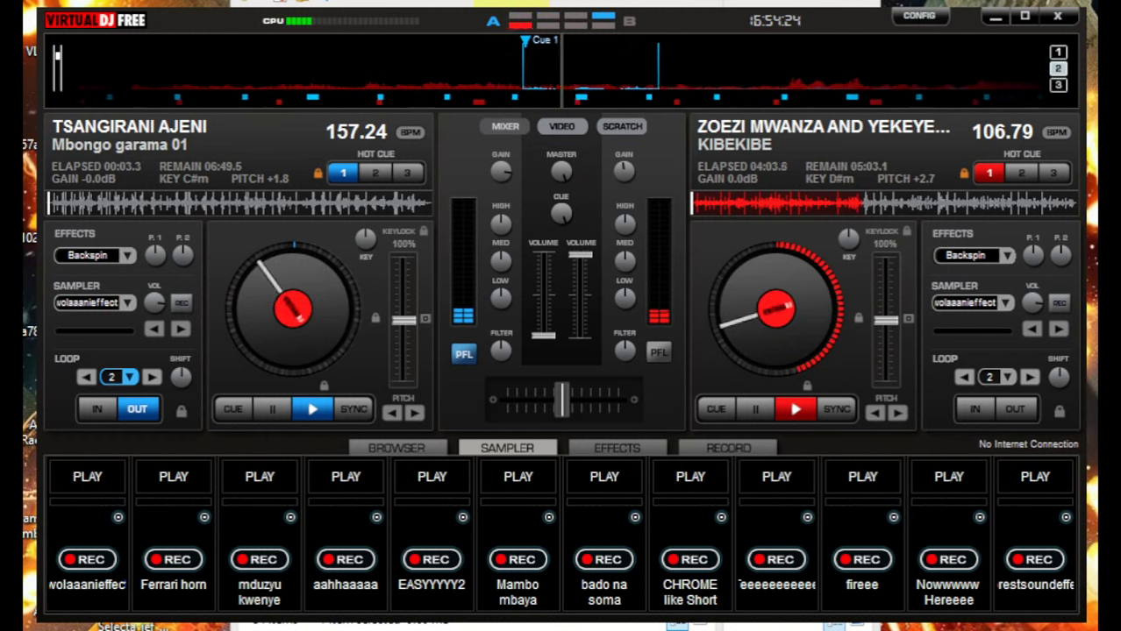
- Bring TSANGIRANI AJENI in on deck A at full volume with its loop released, and fade out and stop deck B
drag(543, 336, 543, 304)
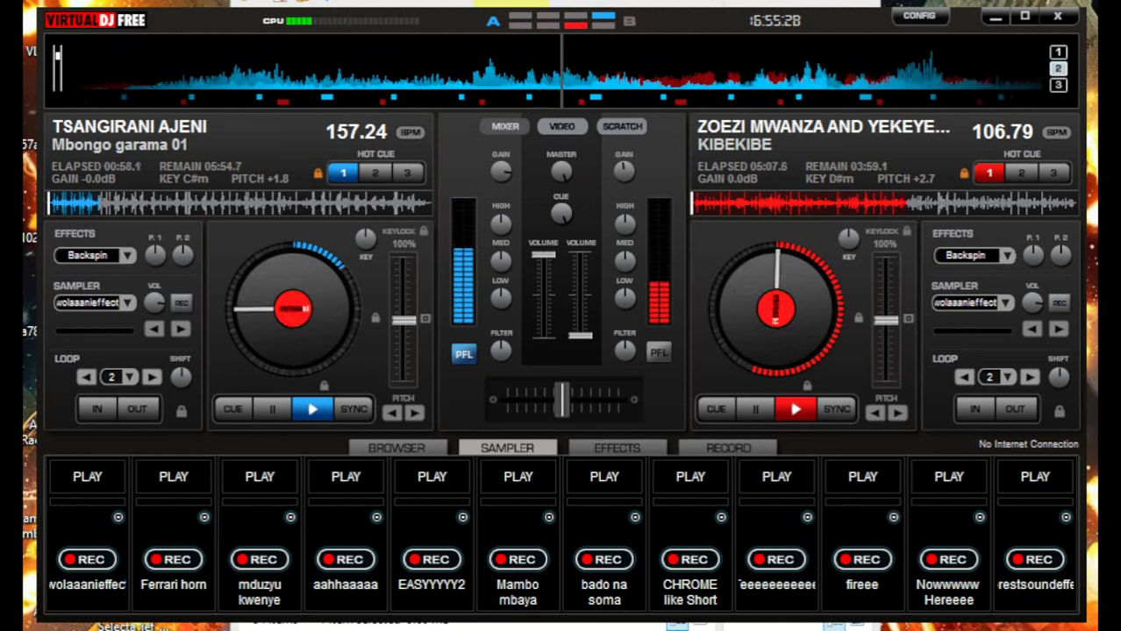
key(space)
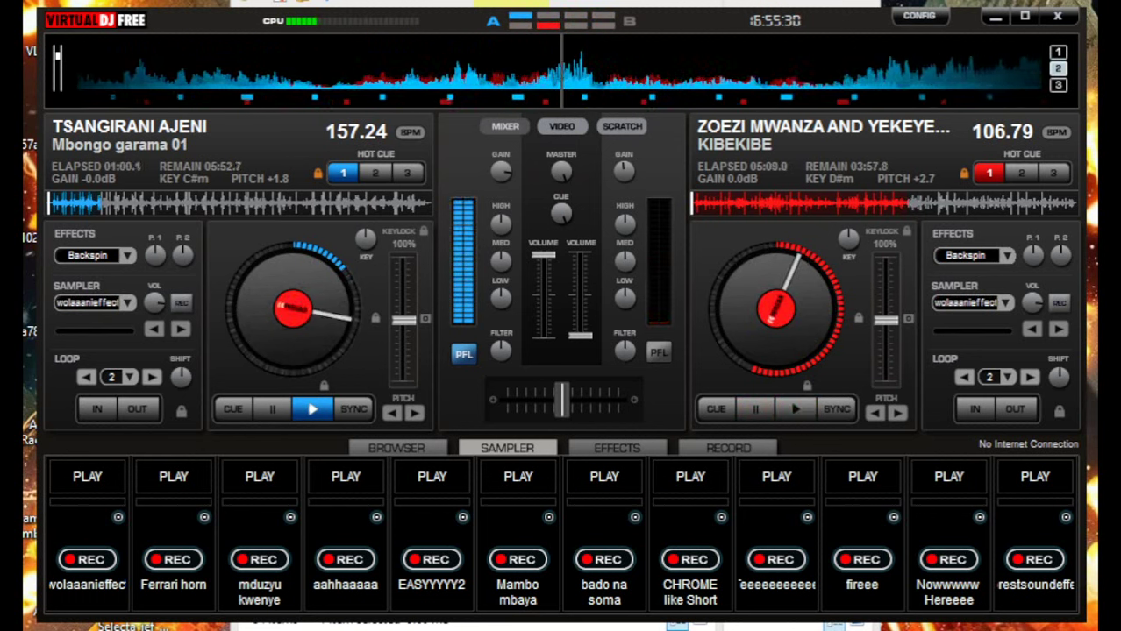
- Load KILO YA CHUMA from the ZOEZI folder in File Explorer onto deck B and set hot cue 1 about 0.3 seconds in
key(alt+Tab)
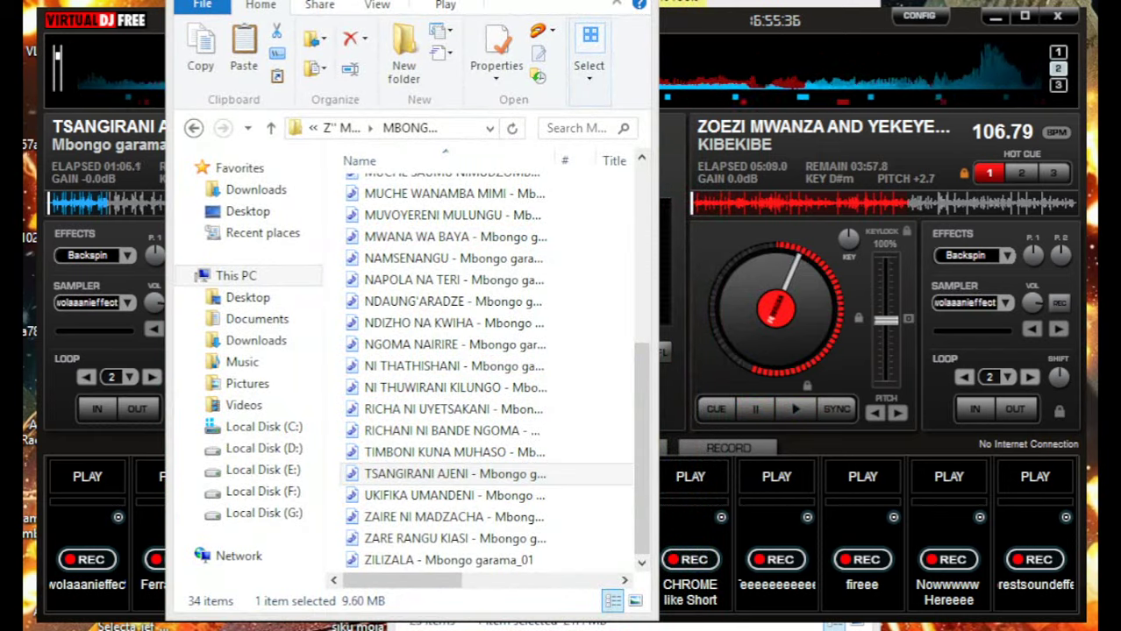
mouse_move(131, 627)
click(220, 561)
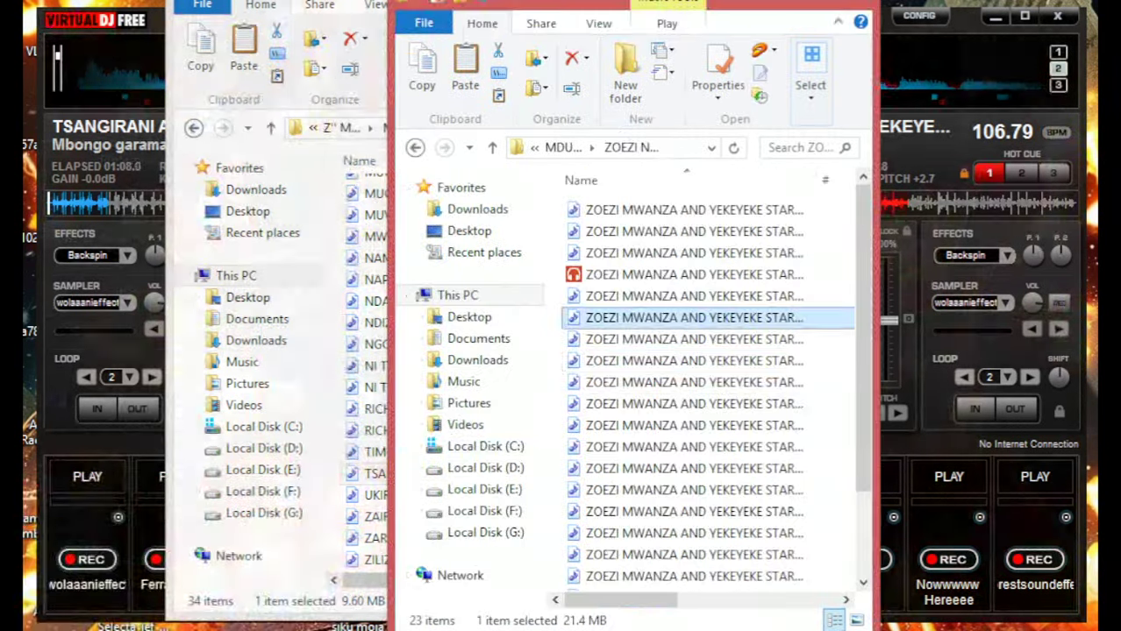
click(693, 339)
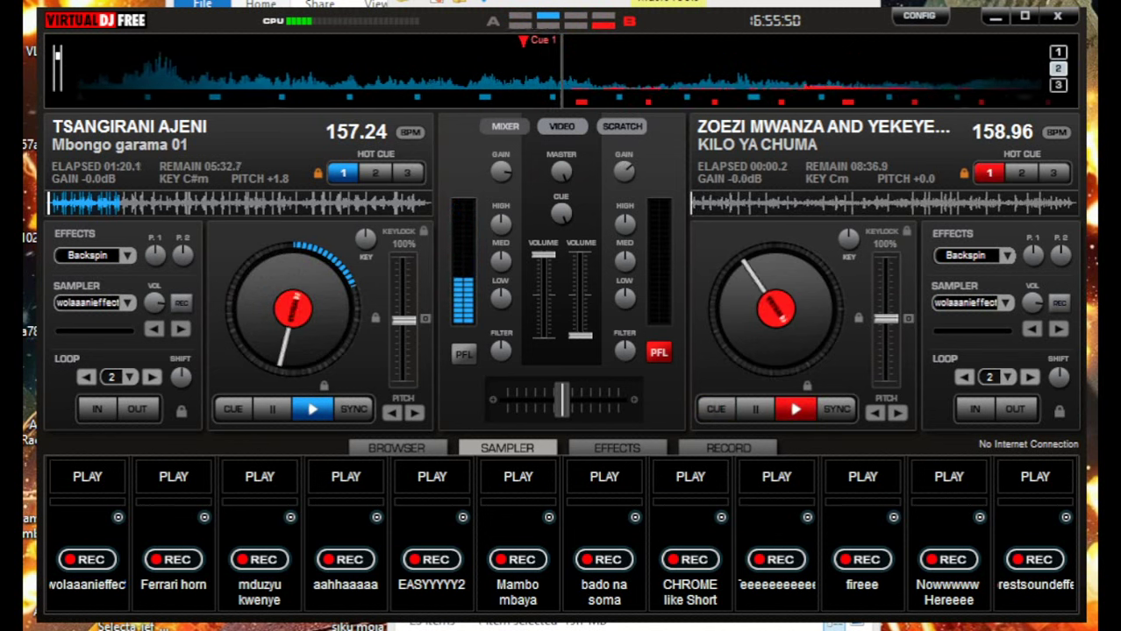
- Set a two-beat loop at KILO YA CHUMA's cue point and match deck B's pitch at +1.8
click(716, 408)
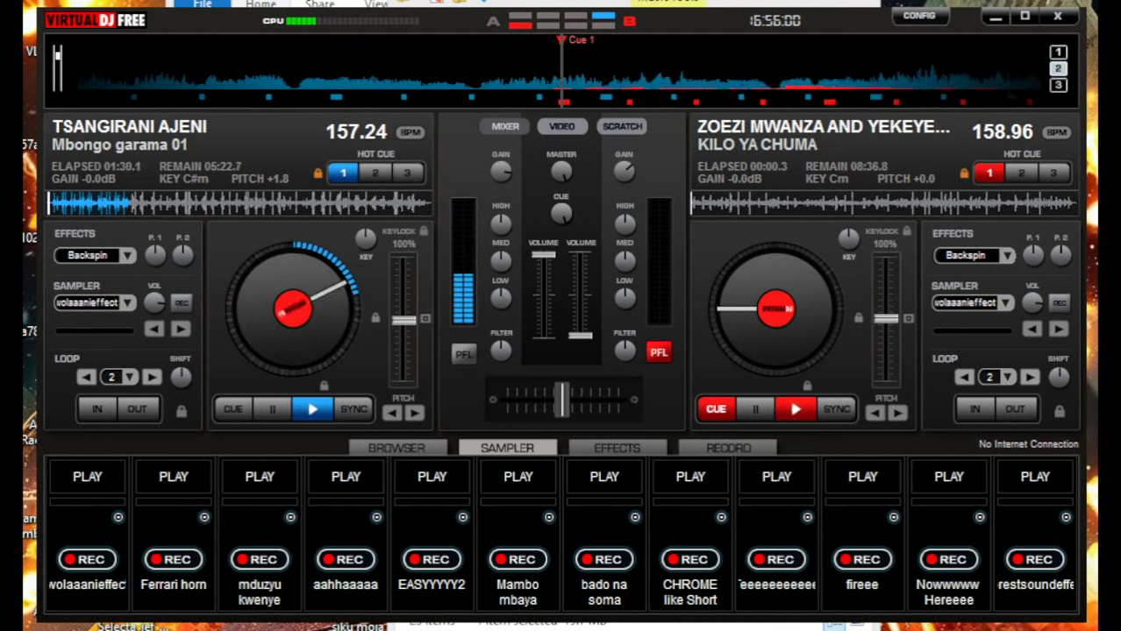
key(l)
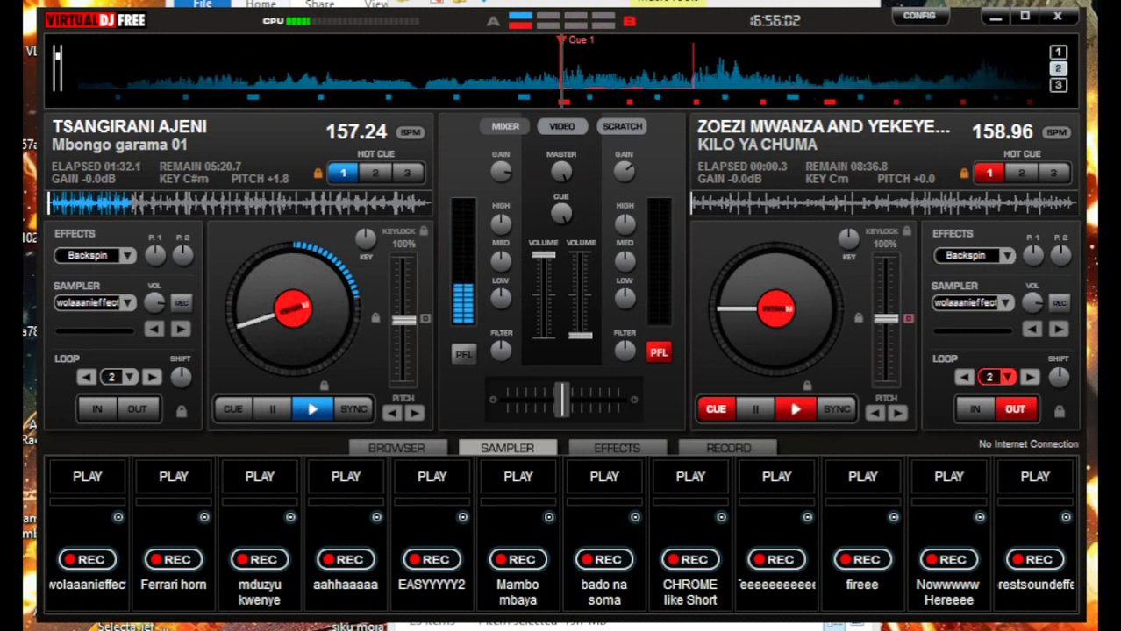
key(s)
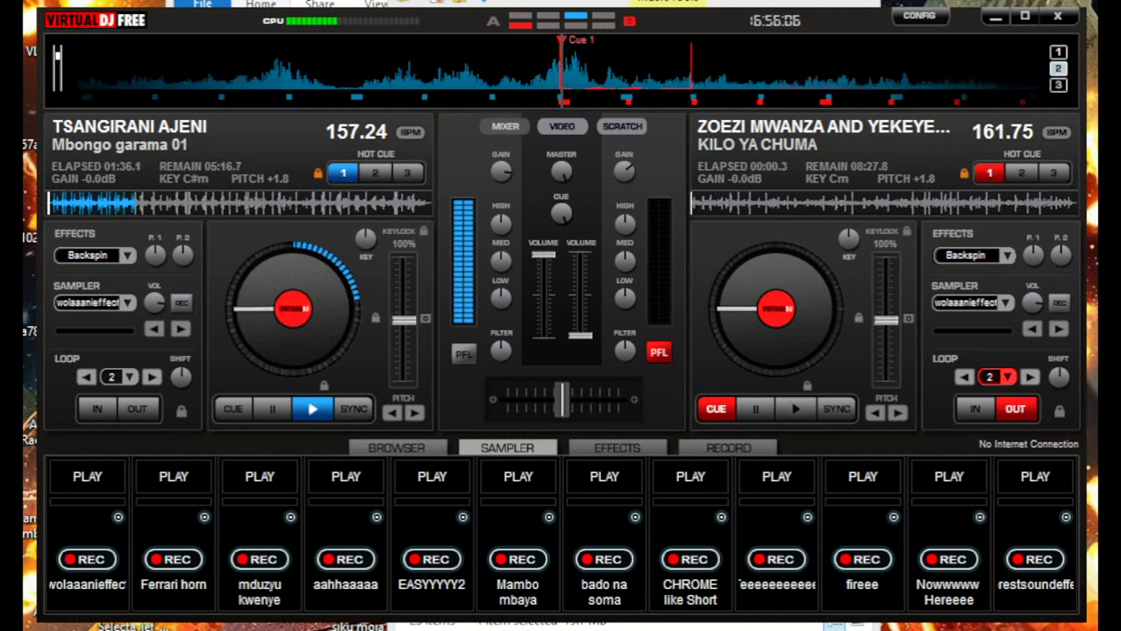
- Start deck B's KILO YA CHUMA loop, raise it to full volume and play the Mambo mbaya and fireee samples
click(794, 409)
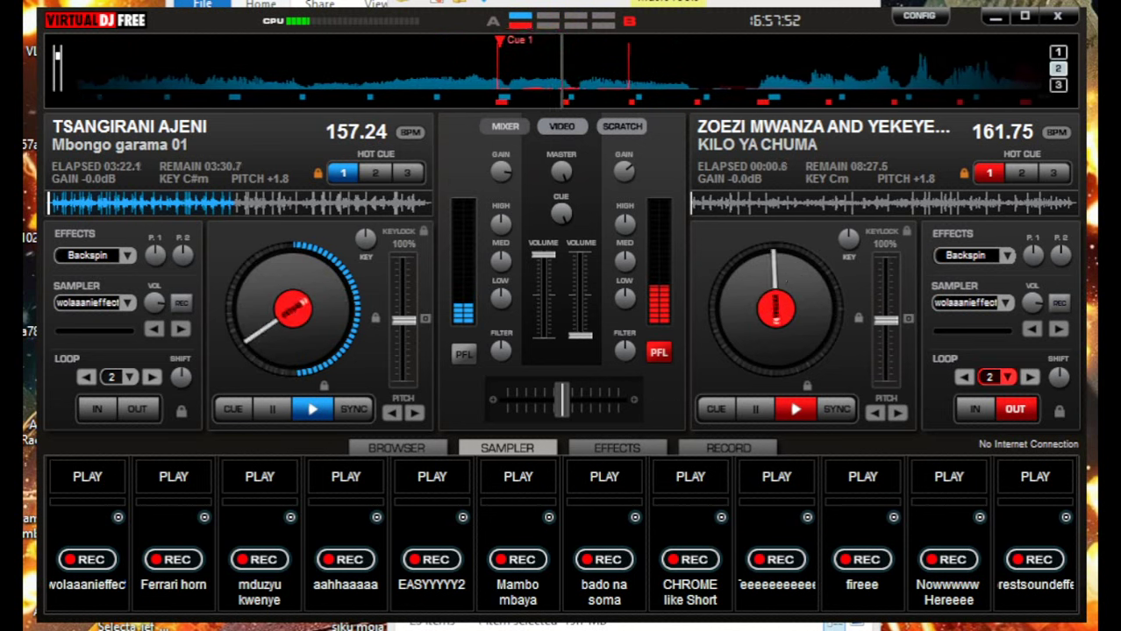
key(F6)
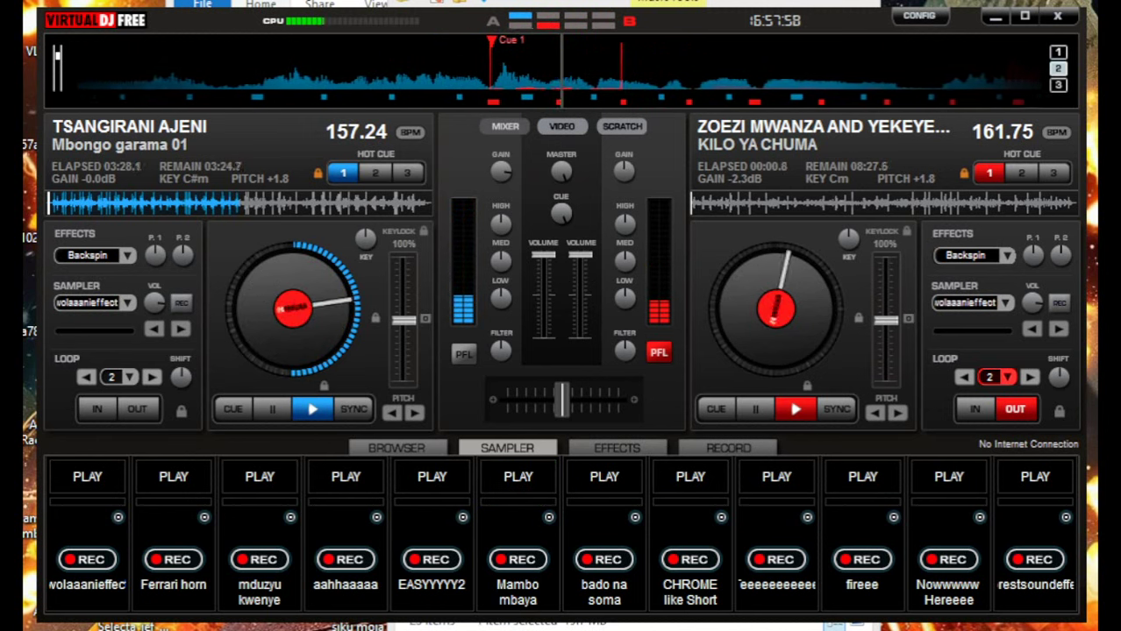
key(F10)
- Release deck B's loop and turn on its Backspin effect
key(l)
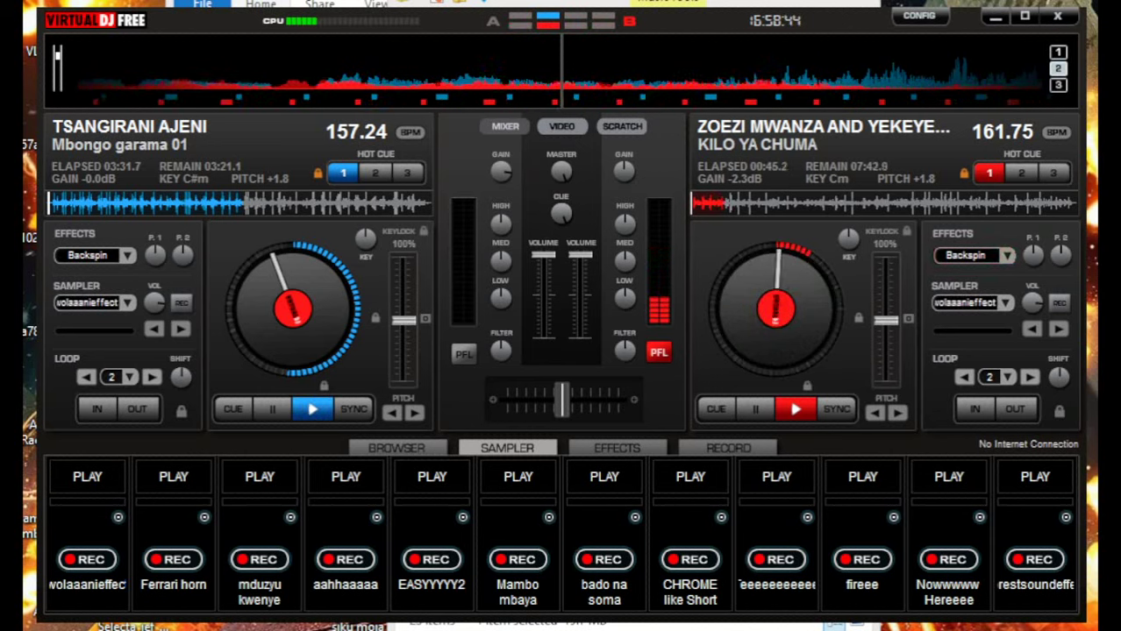
click(965, 255)
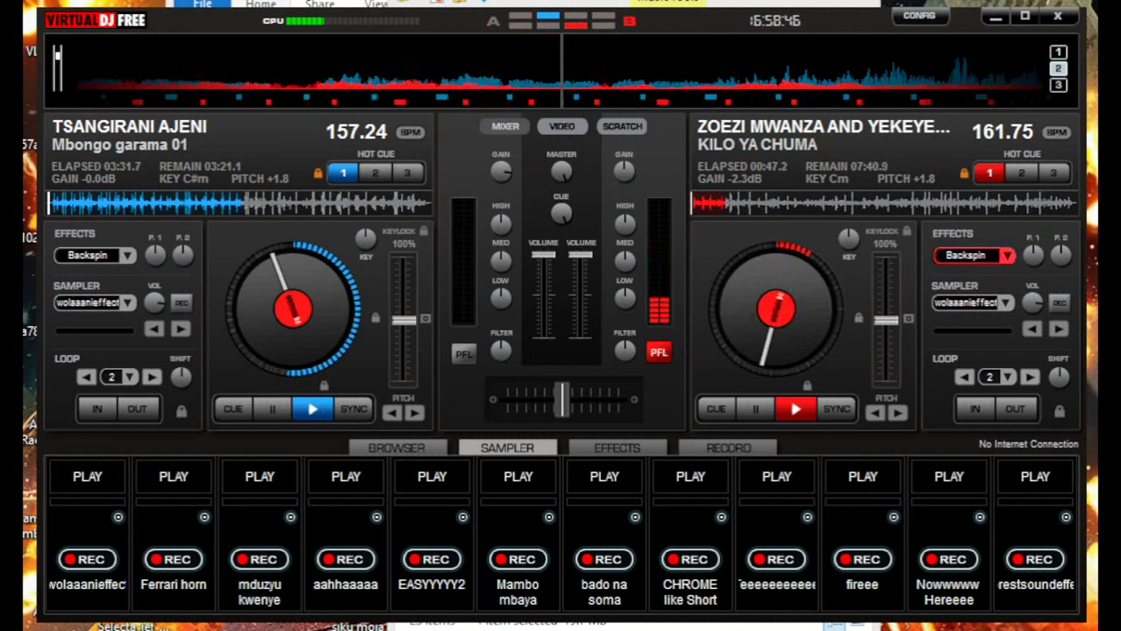